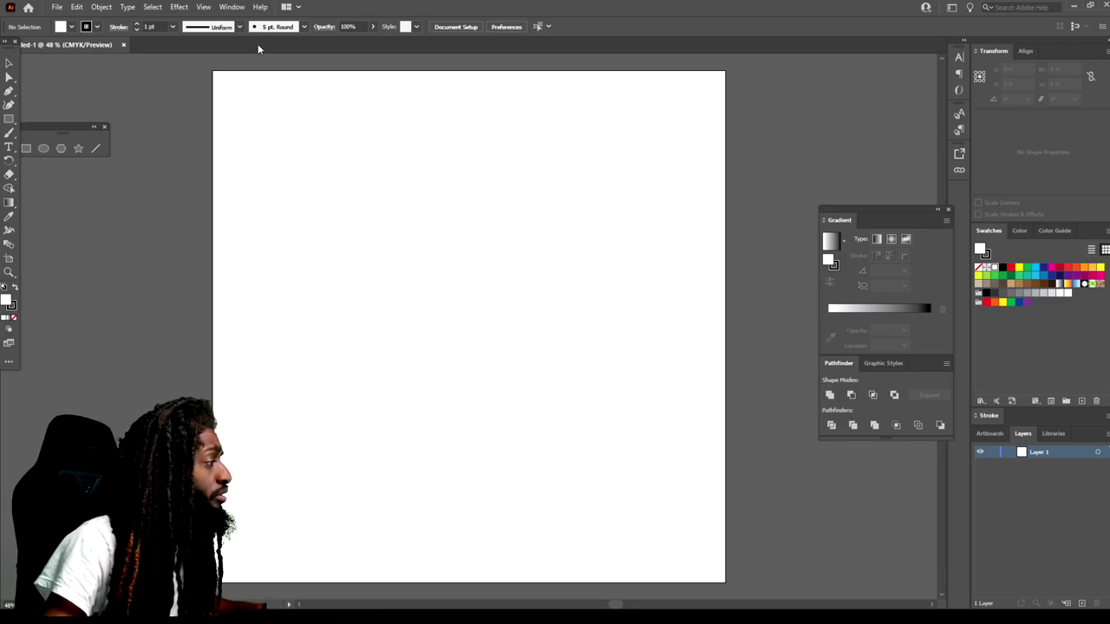
Create a new calligraphic brush whose size responds to pen pressure with a 3 pt variation
left_click(304, 27)
left_click(275, 116)
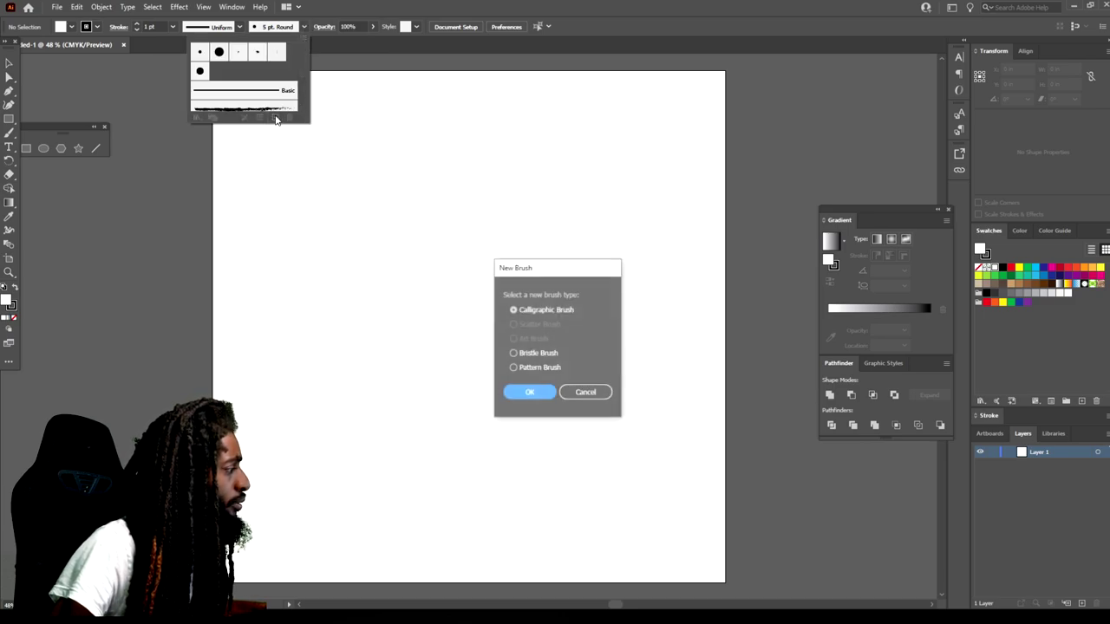
left_click(530, 394)
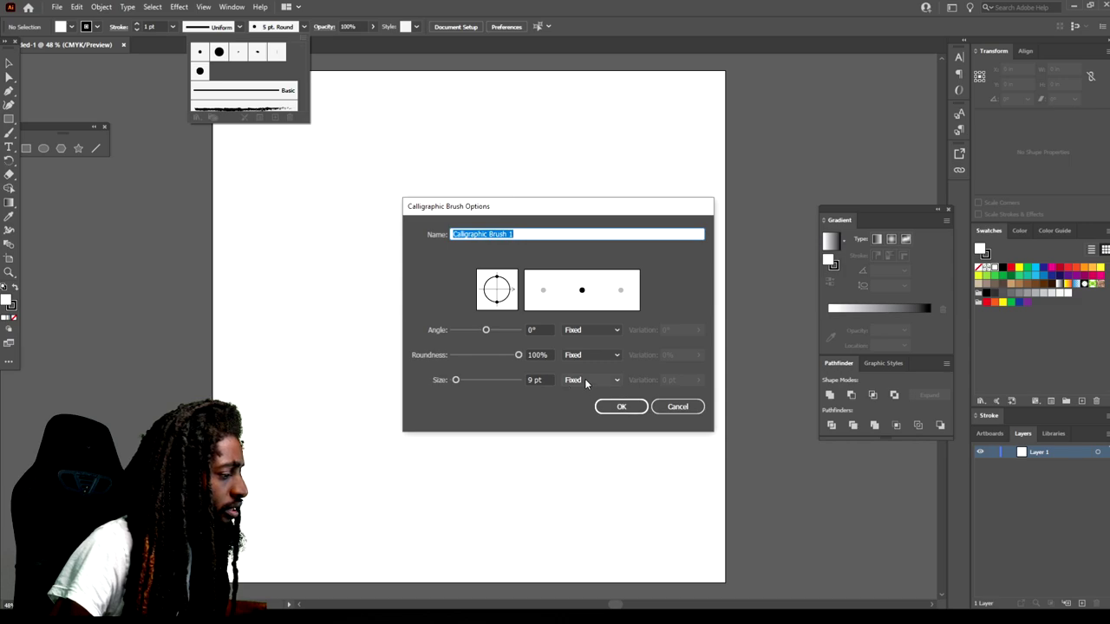
left_click(587, 382)
left_click(586, 419)
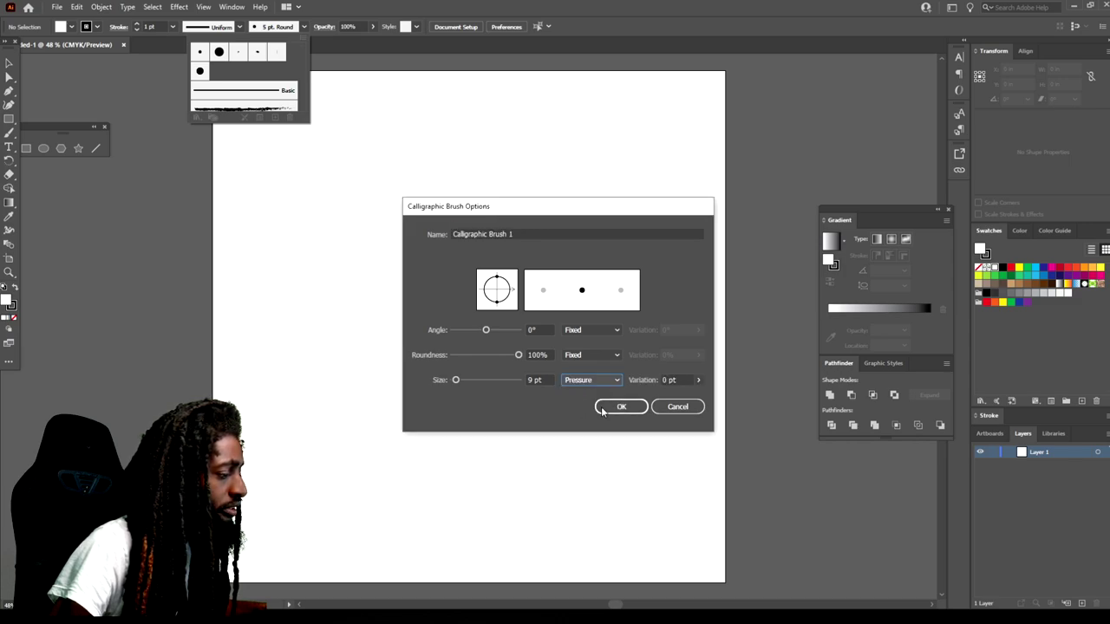
left_click(664, 380)
type("3")
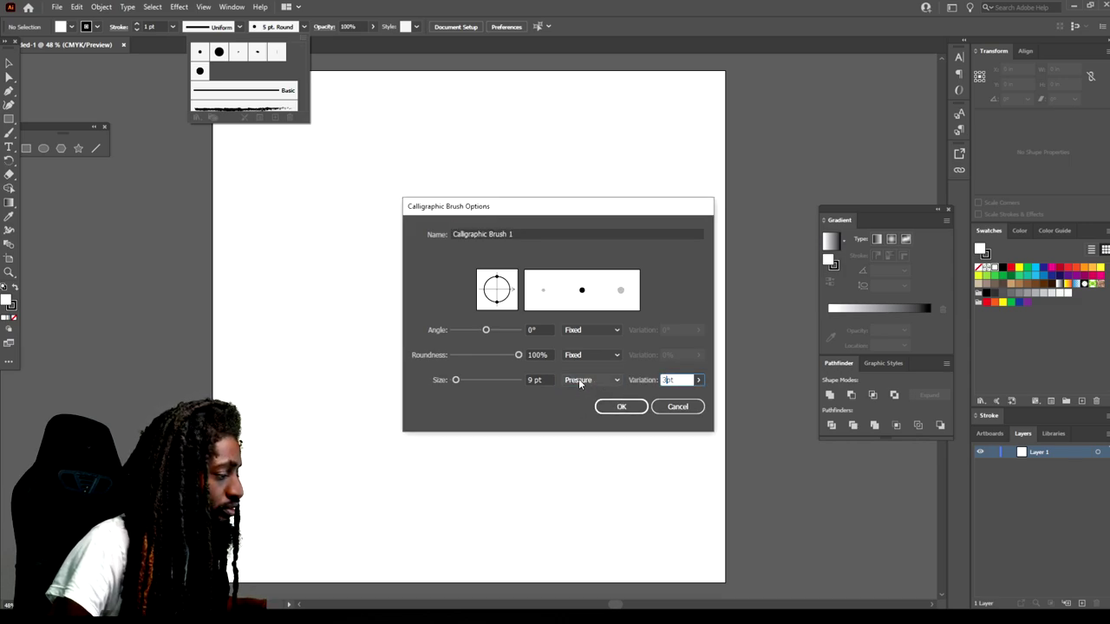
left_click(532, 380)
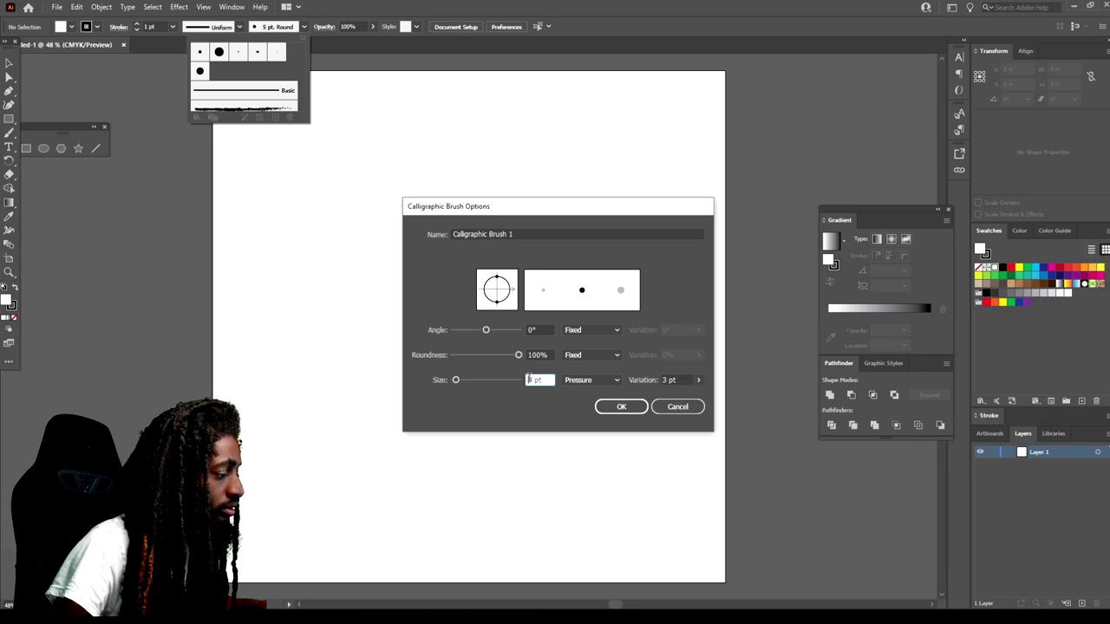
left_click(620, 407)
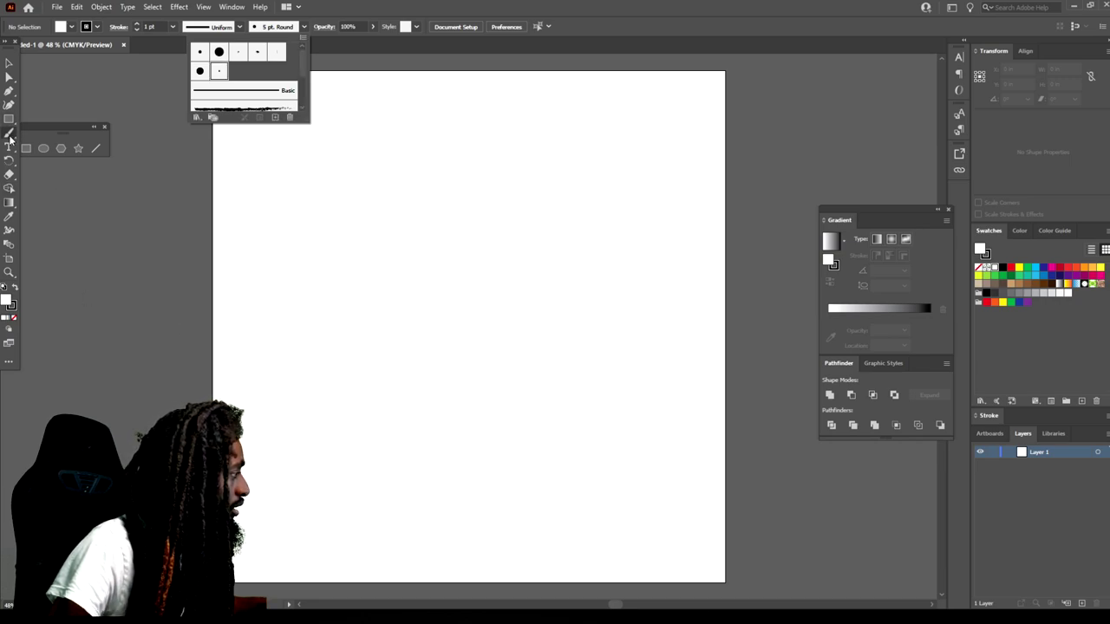
Paint a few curved test strokes with the Paintbrush tool beside the artboard and in its upper area
left_click(28, 144)
double_click(9, 133)
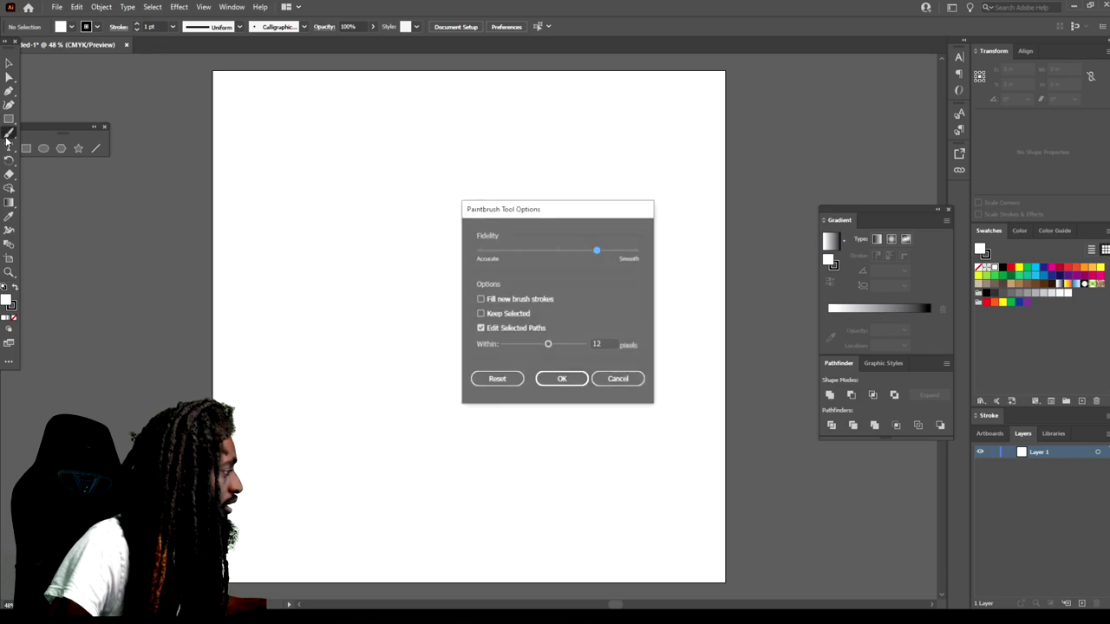
left_click(598, 379)
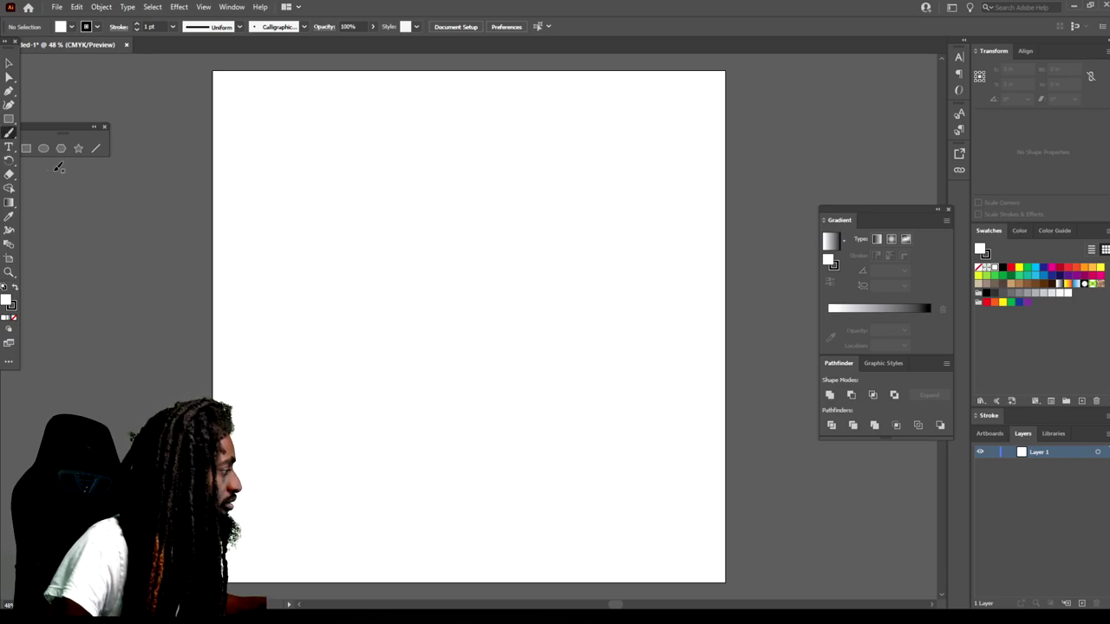
mouse_move(185, 169)
left_mouse_down()
mouse_move(189, 248)
mouse_move(200, 216)
mouse_move(185, 257)
left_mouse_up()
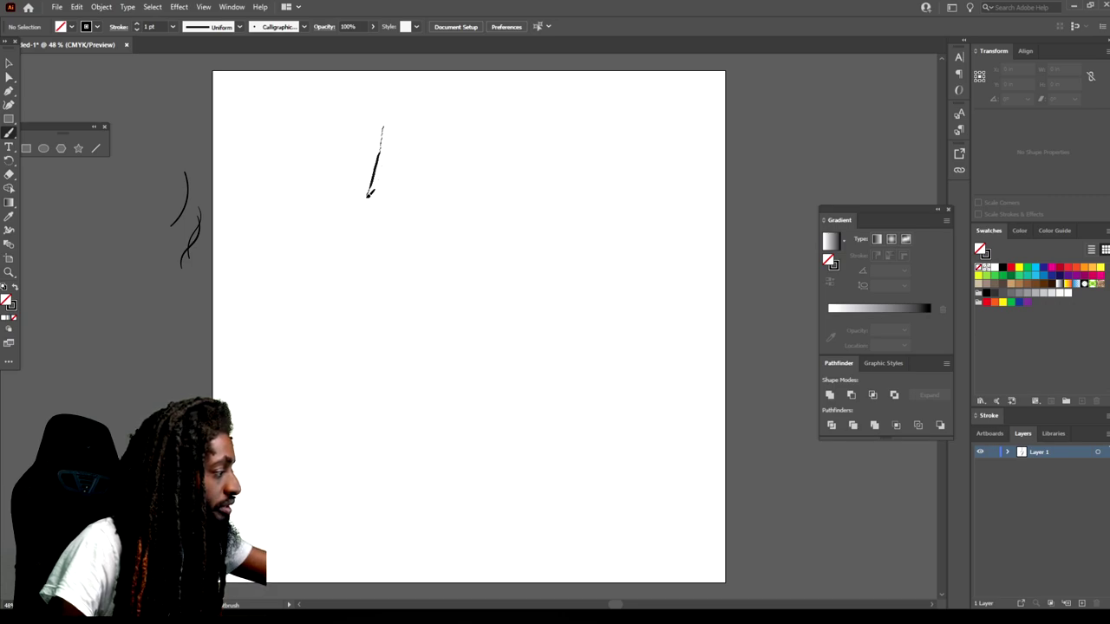
left_click_drag(370, 194, 363, 201)
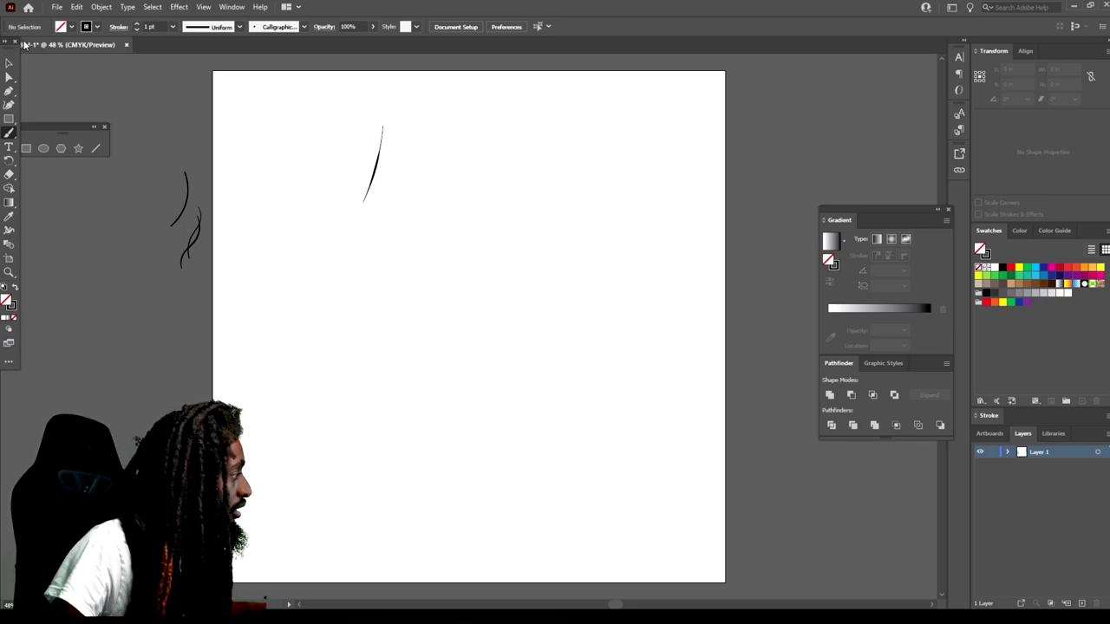
Select all the test strokes and delete them
left_click(9, 62)
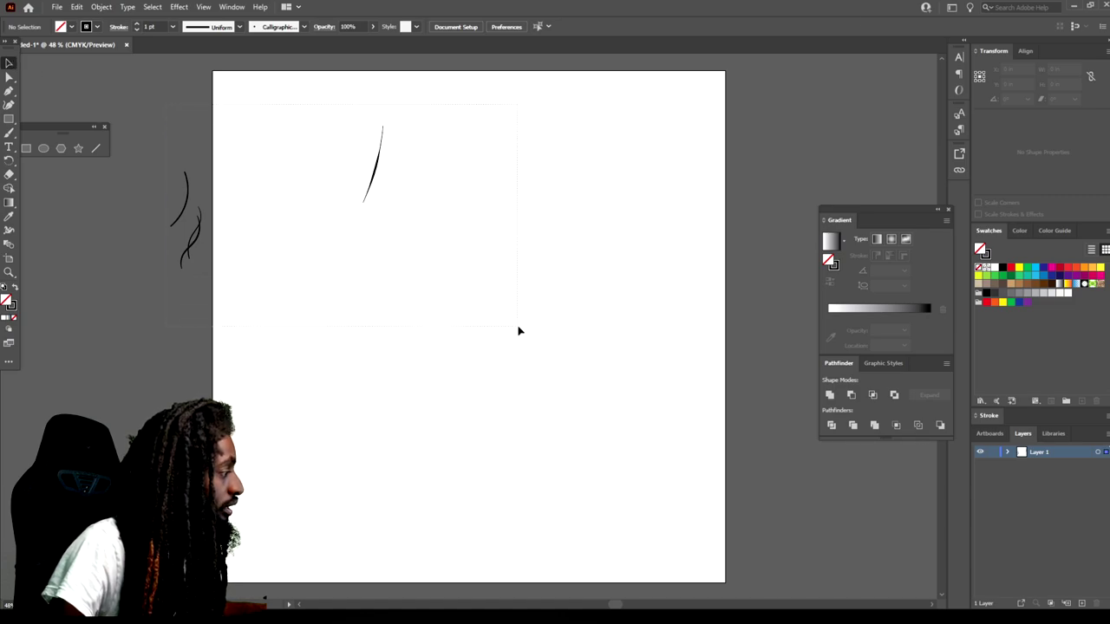
left_click_drag(519, 330, 518, 331)
key("Delete")
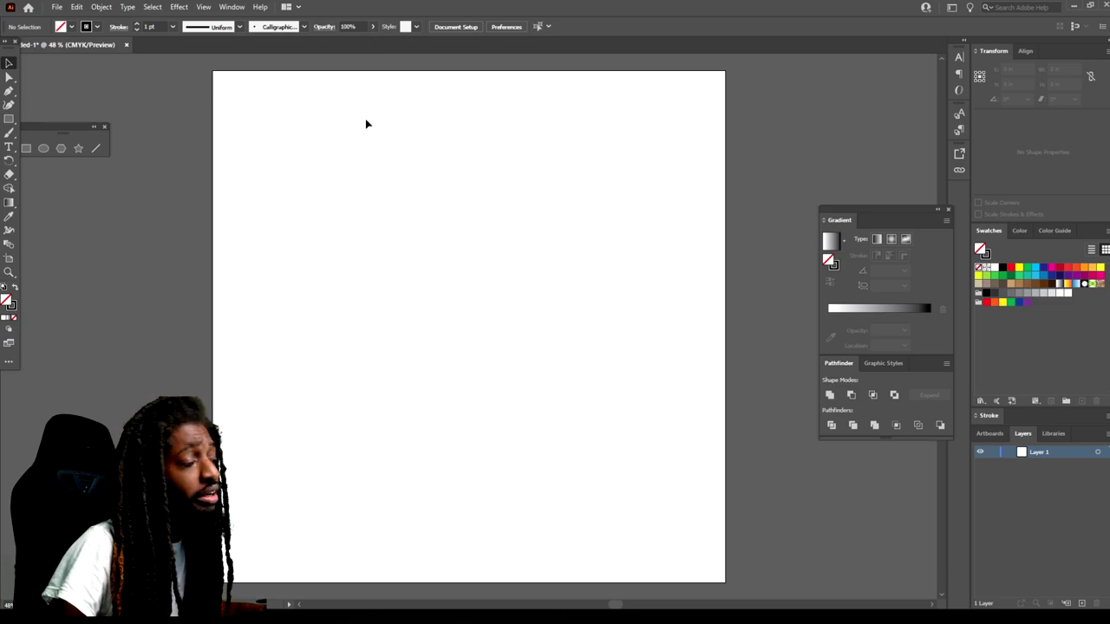
Lower the opacity to 36% and set the stroke color to light magenta F980FF
left_click(371, 28)
left_click_drag(352, 43, 344, 43)
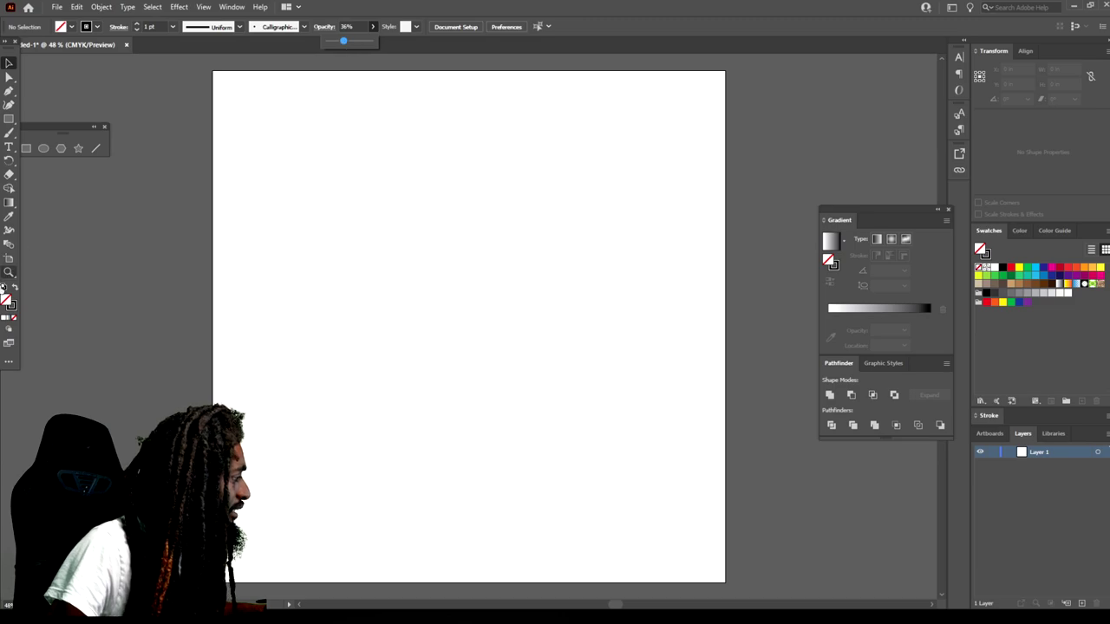
double_click(12, 305)
left_click_drag(684, 427, 739, 400)
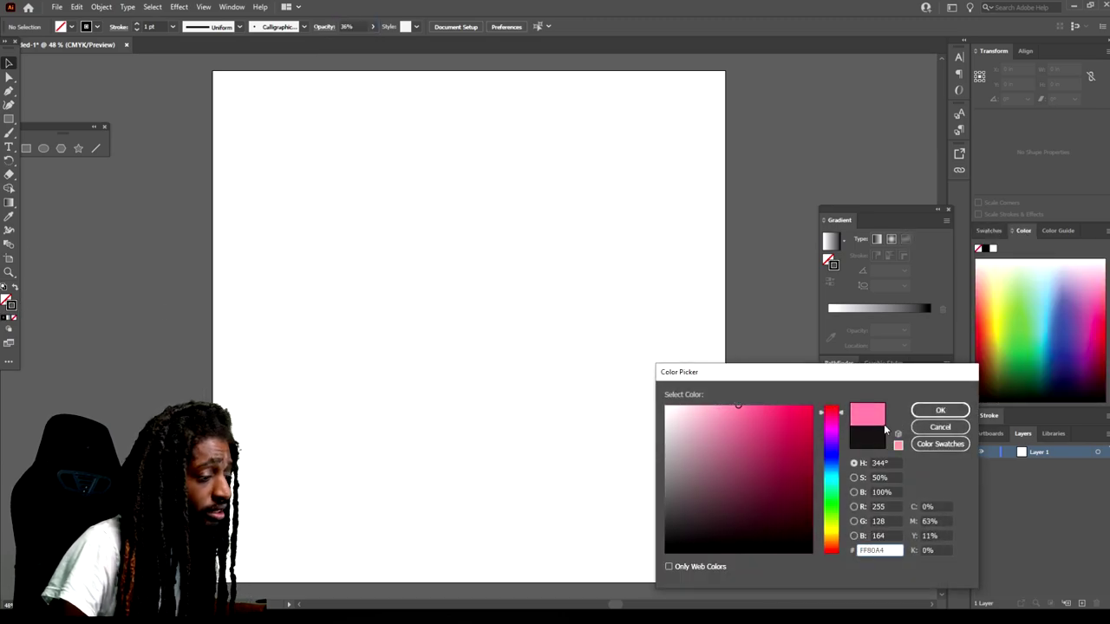
left_click_drag(837, 425, 833, 436)
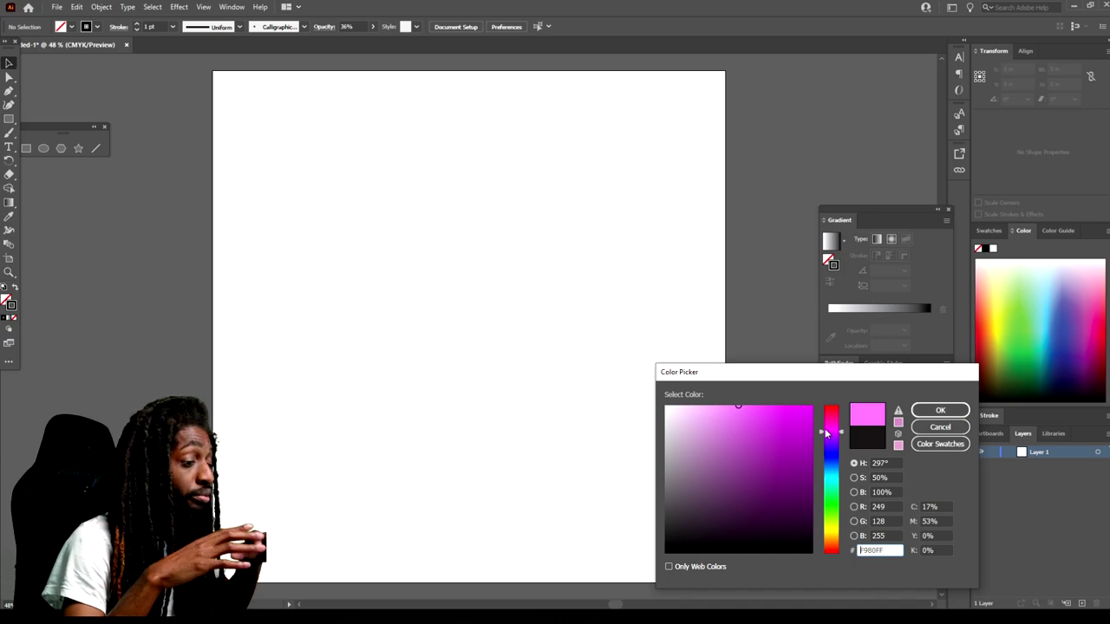
left_click(939, 410)
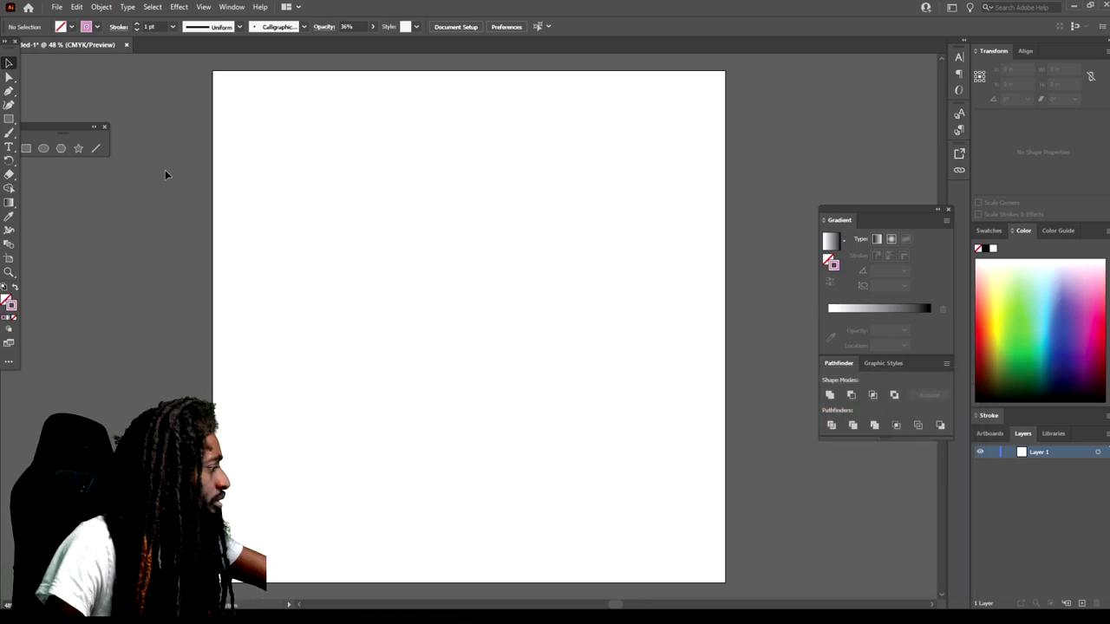
Sketch the oval head outline with a tapered chin on the artboard using the Paintbrush, plus a light contour for the side of the face
left_click(8, 133)
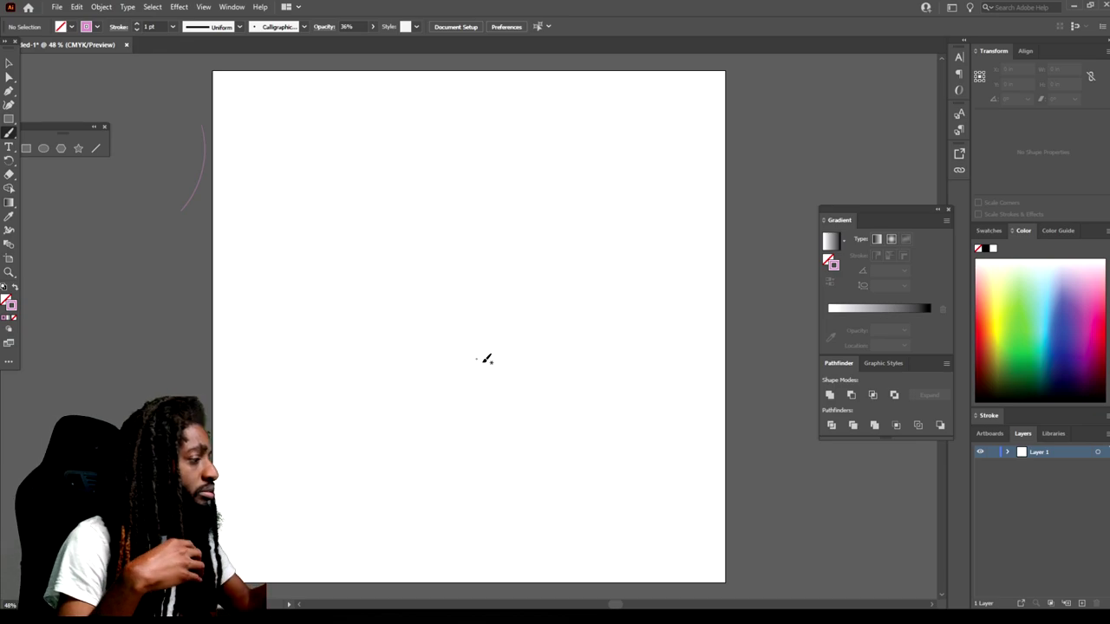
mouse_move(559, 395)
left_mouse_down()
mouse_move(602, 309)
mouse_move(587, 203)
mouse_move(503, 121)
mouse_move(376, 258)
mouse_move(397, 308)
left_mouse_up()
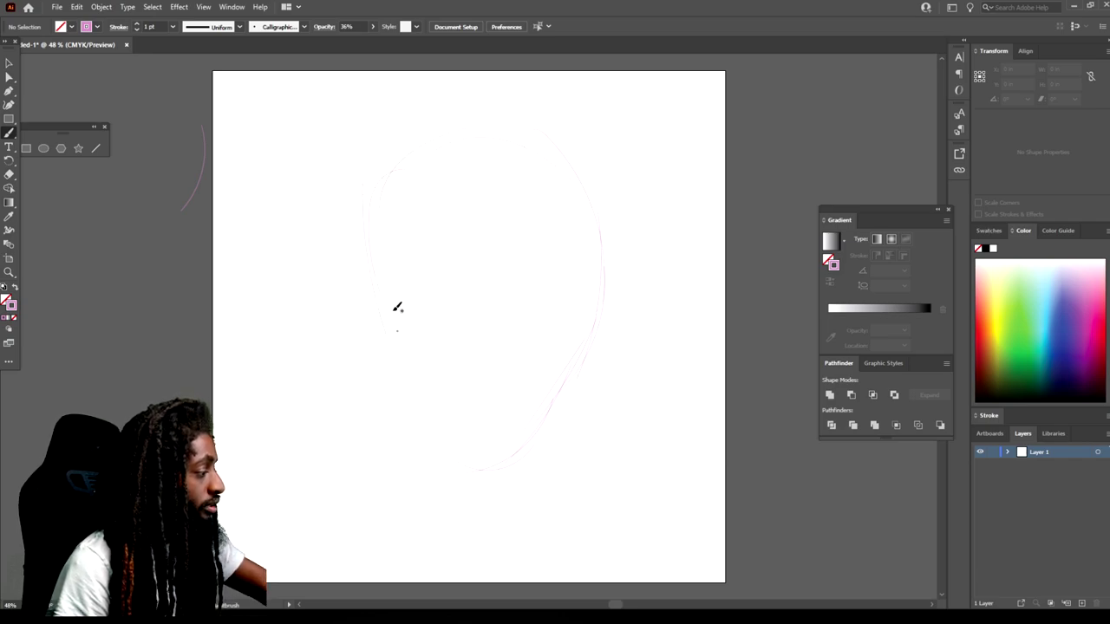
left_click_drag(372, 251, 418, 425)
mouse_move(516, 445)
left_mouse_down()
mouse_move(419, 464)
mouse_move(387, 326)
left_mouse_up()
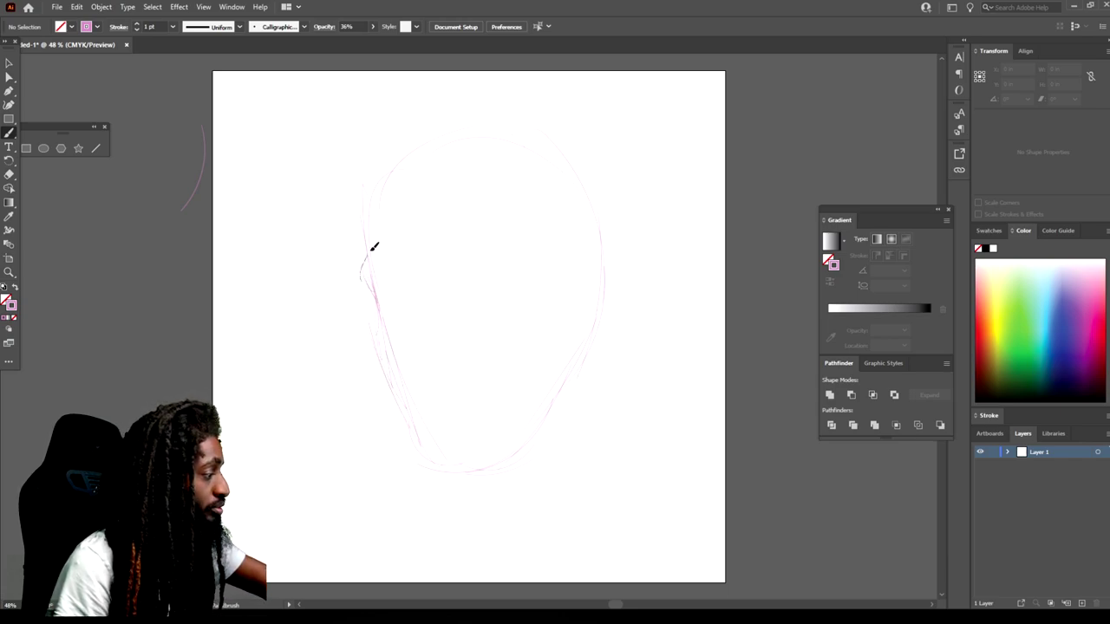
left_click_drag(368, 244, 440, 129)
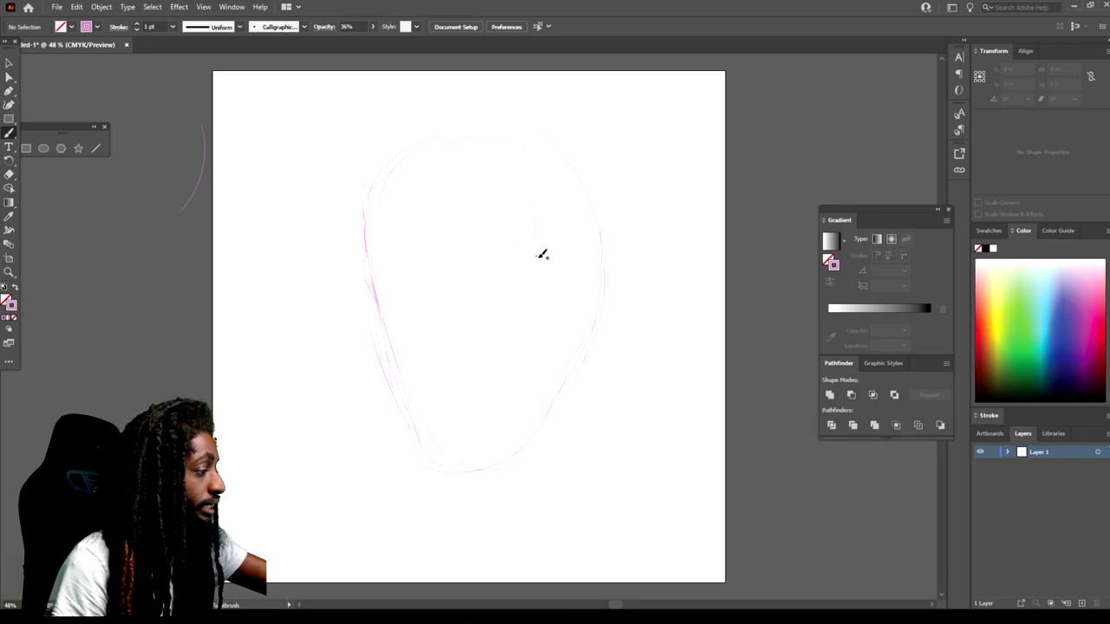
mouse_move(526, 285)
left_mouse_down()
mouse_move(529, 311)
mouse_move(515, 373)
left_mouse_up()
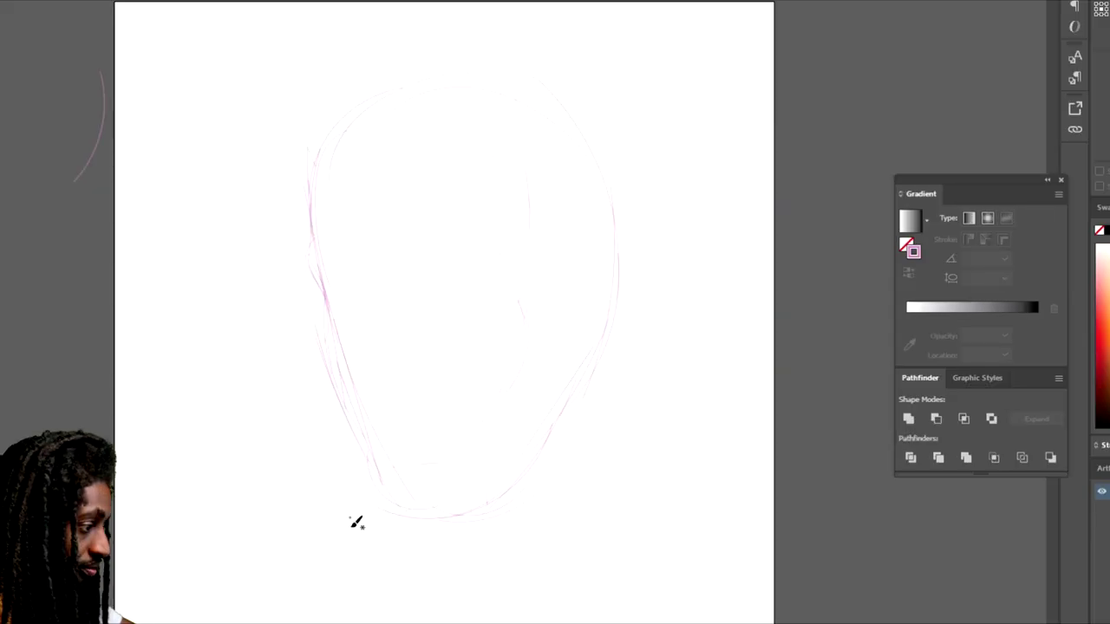
Sketch the lips above the chin and the nose with its nostrils and bridge over them
mouse_move(484, 405)
left_mouse_down()
mouse_move(443, 416)
mouse_move(413, 444)
left_mouse_up()
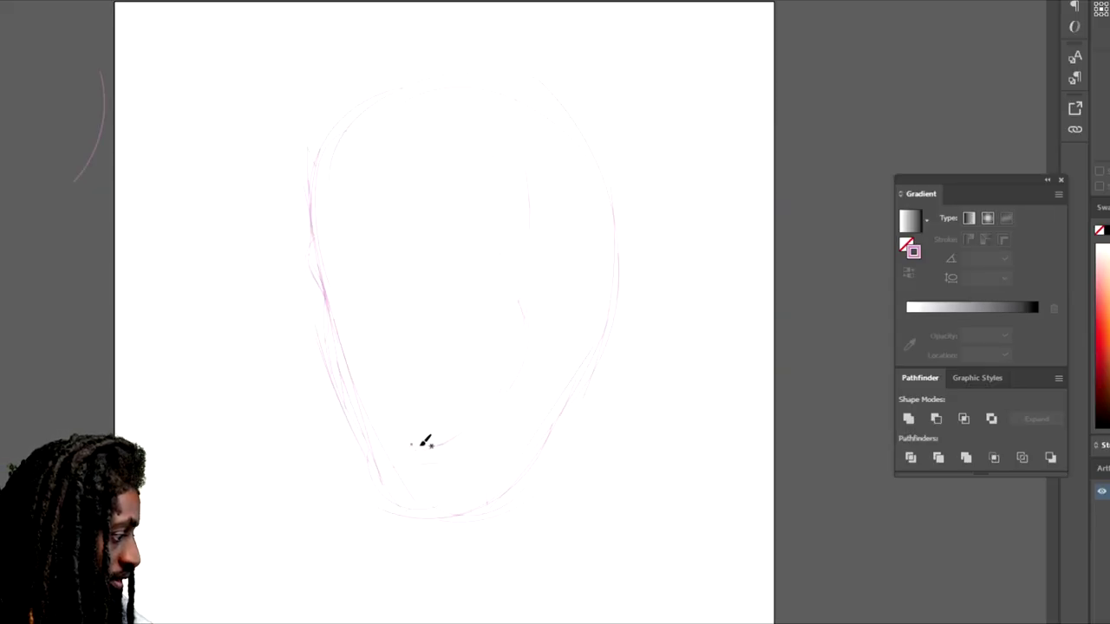
mouse_move(476, 415)
left_mouse_down()
mouse_move(367, 422)
mouse_move(462, 408)
mouse_move(394, 402)
left_mouse_up()
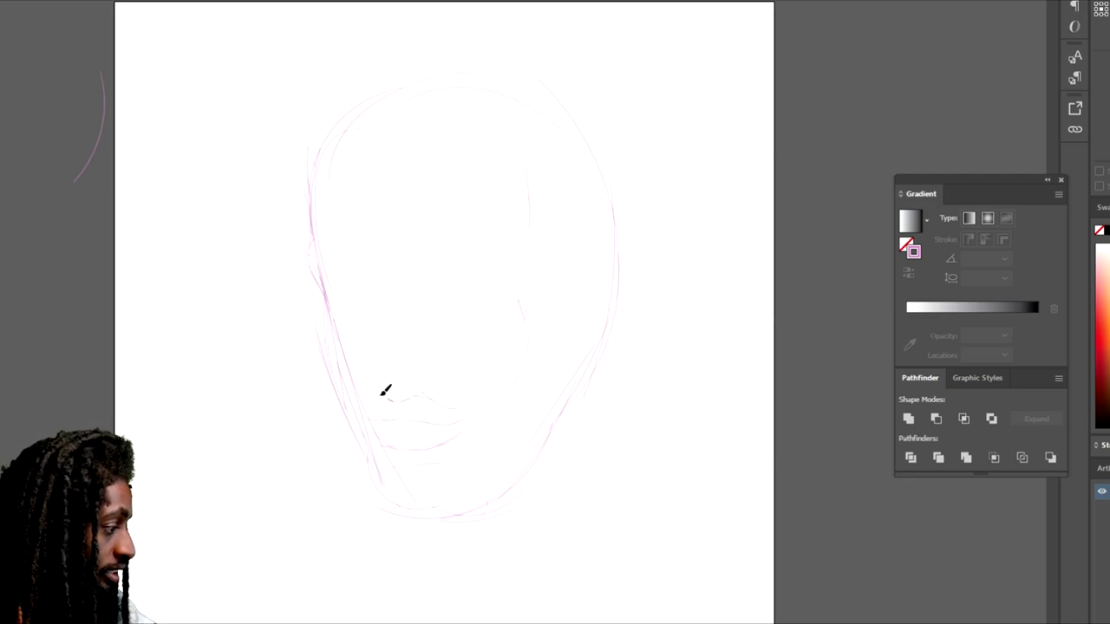
left_click_drag(391, 364, 434, 359)
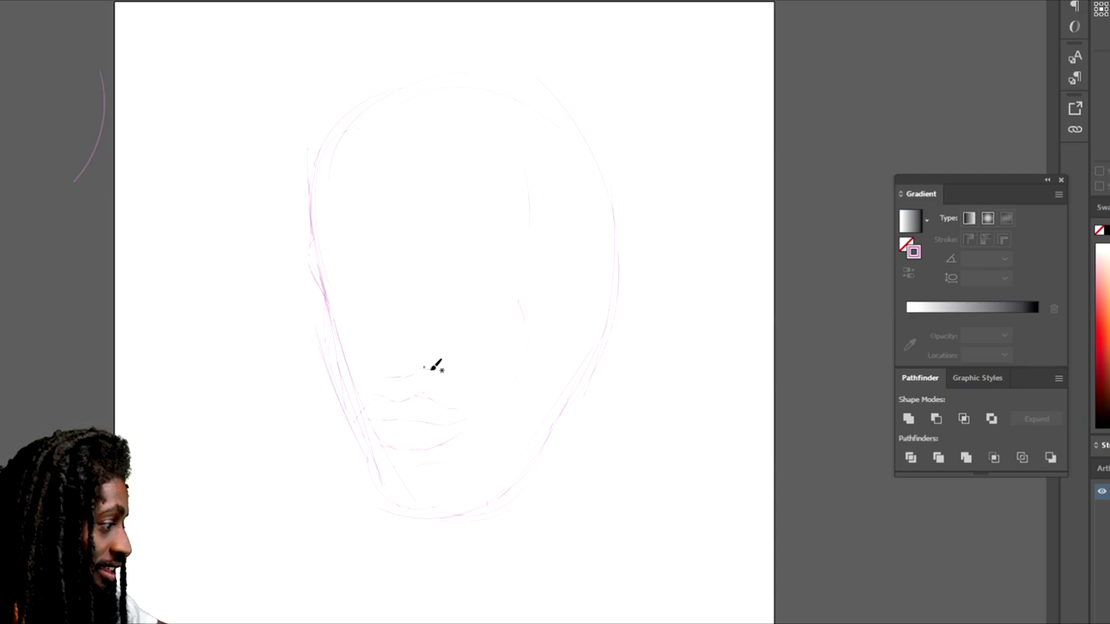
left_click_drag(434, 363, 386, 363)
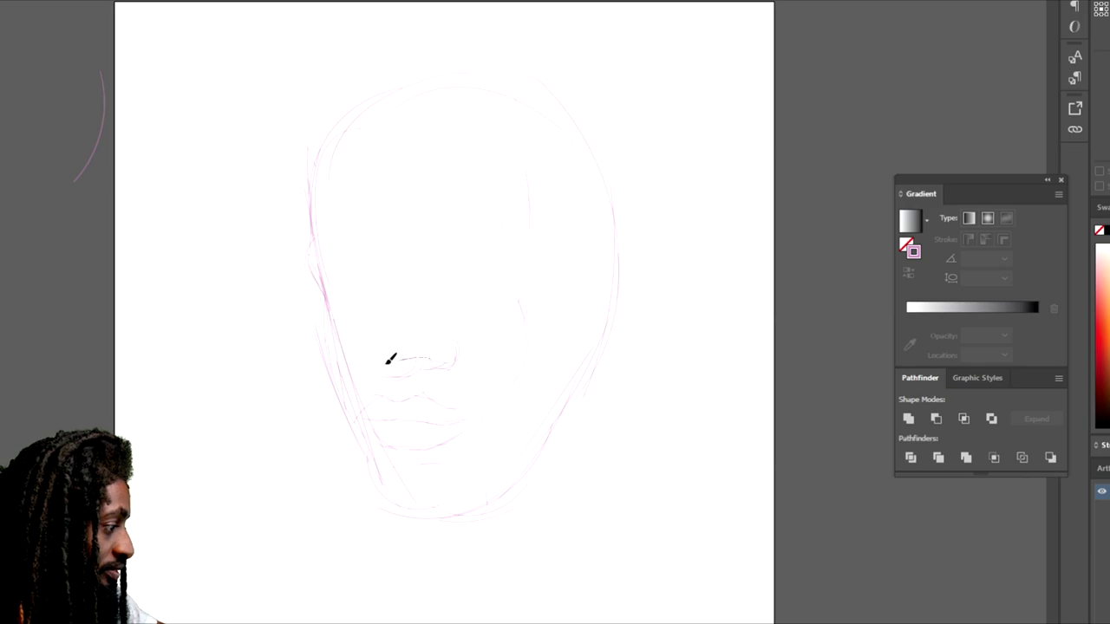
mouse_move(359, 363)
left_mouse_down()
mouse_move(371, 362)
mouse_move(427, 357)
left_mouse_up()
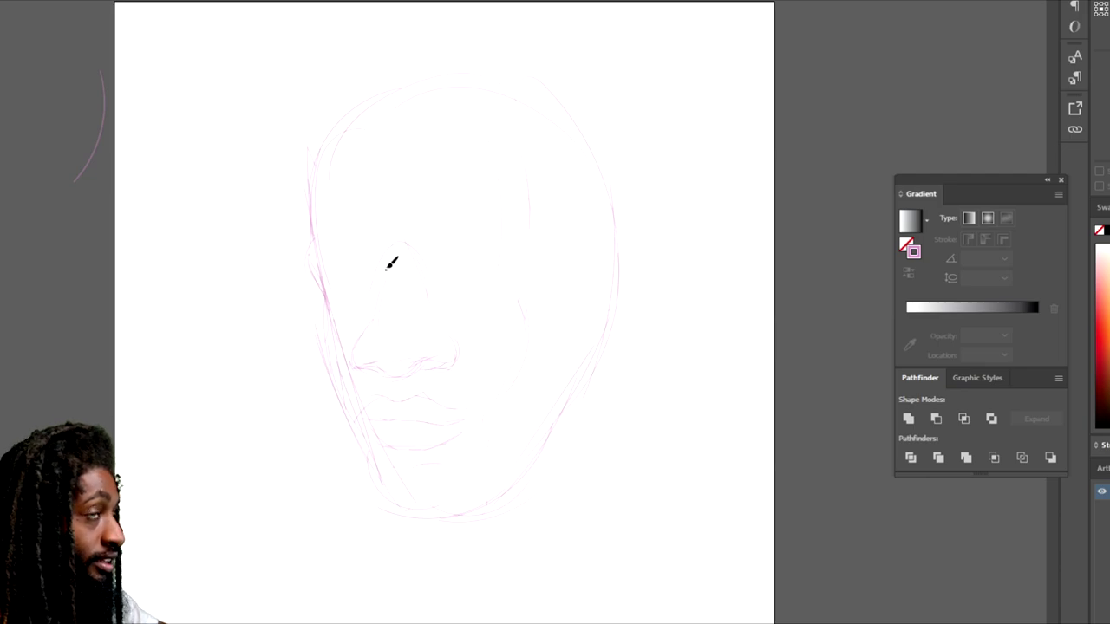
Sketch both eyes with their upper lids and draw a curved eyebrow above each one
mouse_move(367, 265)
left_mouse_down()
mouse_move(350, 252)
mouse_move(334, 264)
left_mouse_up()
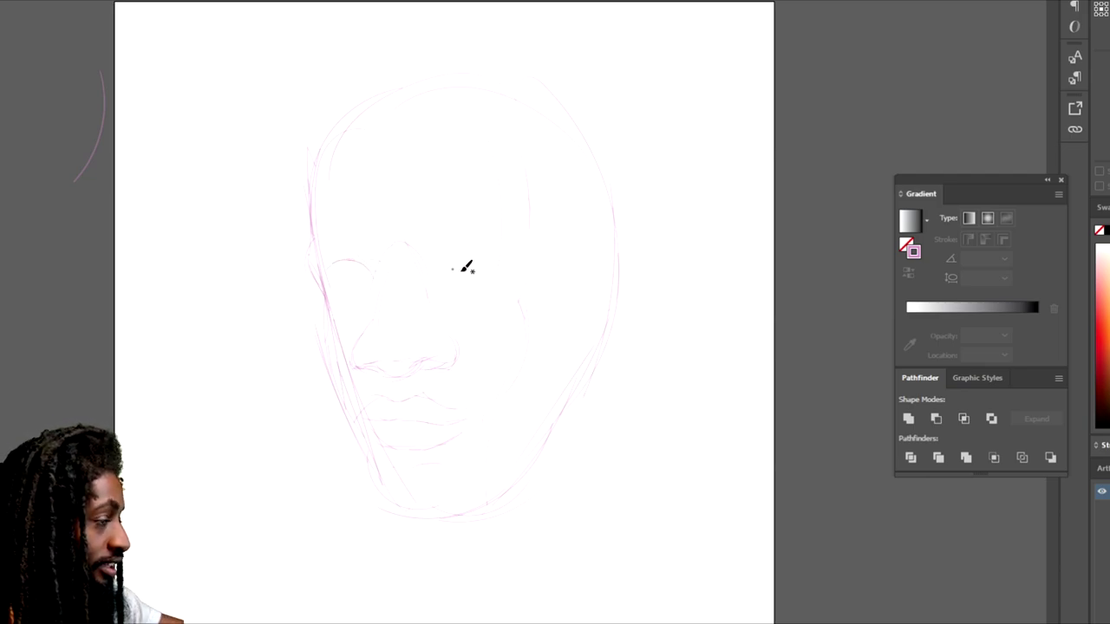
left_click_drag(442, 261, 510, 264)
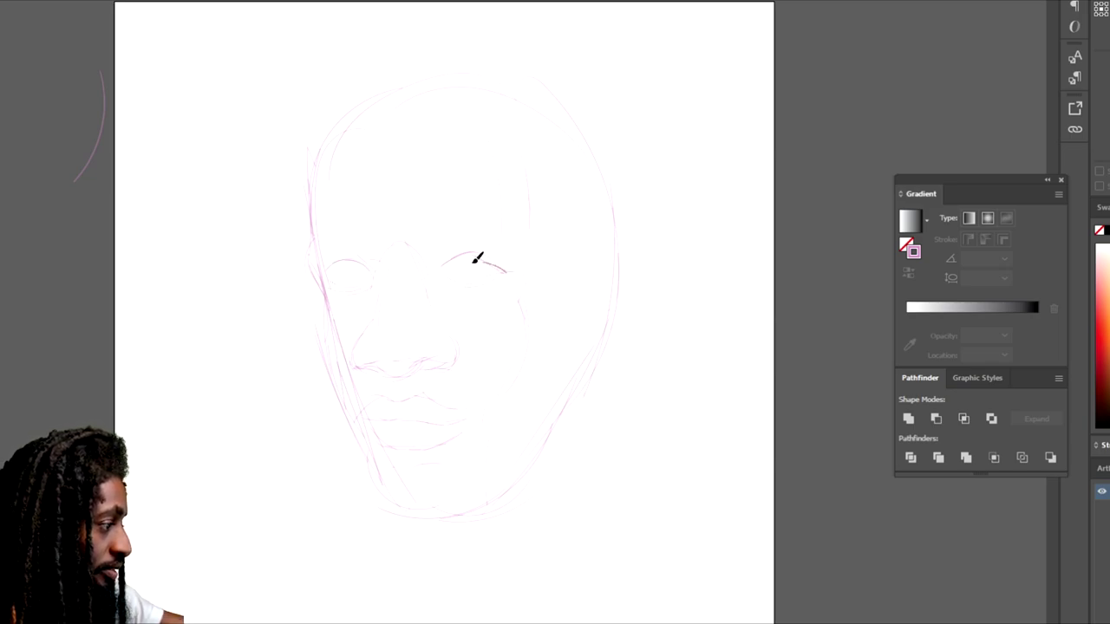
left_click_drag(364, 278, 332, 272)
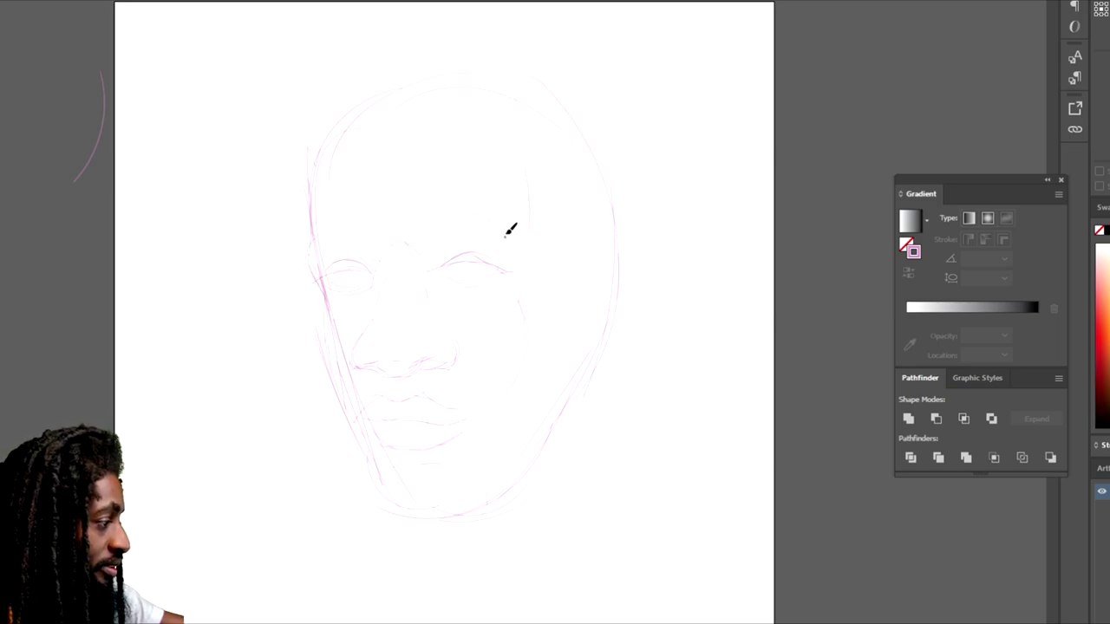
left_click_drag(515, 220, 438, 228)
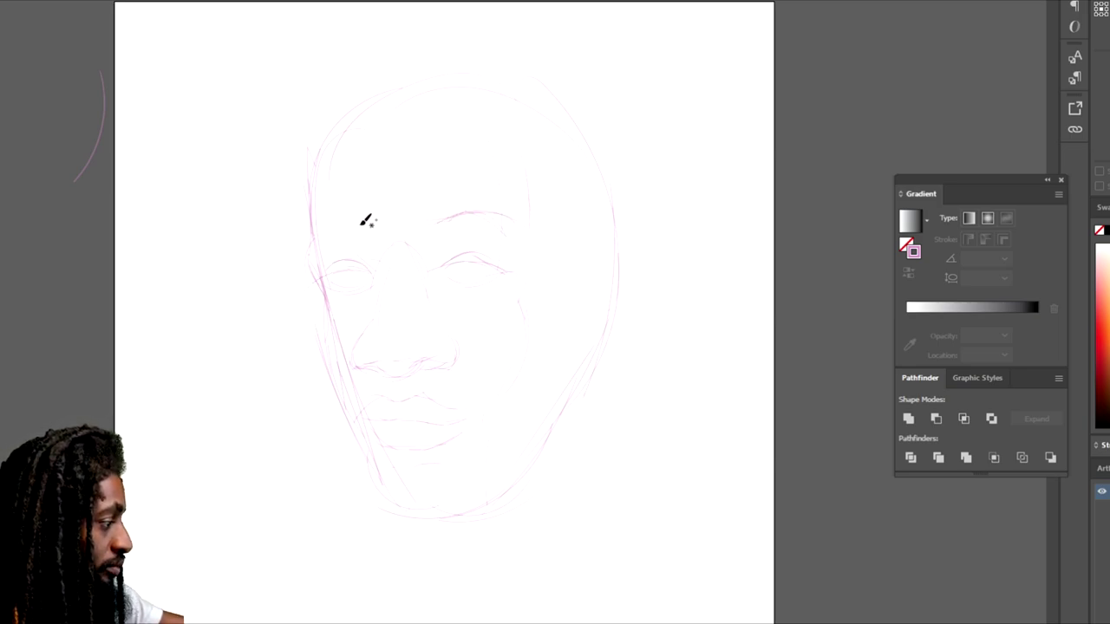
left_click_drag(364, 222, 316, 229)
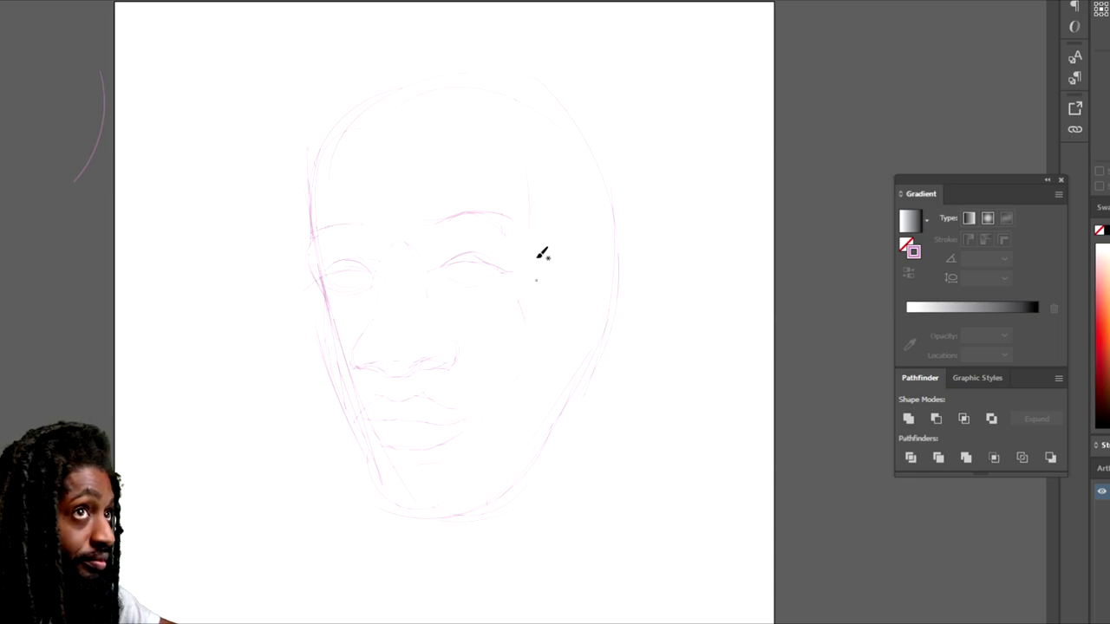
Sketch the ear on the side of the head and add a second outer contour along the jaw and around the skull
mouse_move(586, 338)
left_mouse_down()
mouse_move(643, 309)
mouse_move(643, 324)
mouse_move(632, 327)
mouse_move(633, 252)
mouse_move(647, 259)
mouse_move(644, 270)
mouse_move(627, 243)
mouse_move(605, 247)
mouse_move(646, 228)
mouse_move(649, 267)
left_mouse_up()
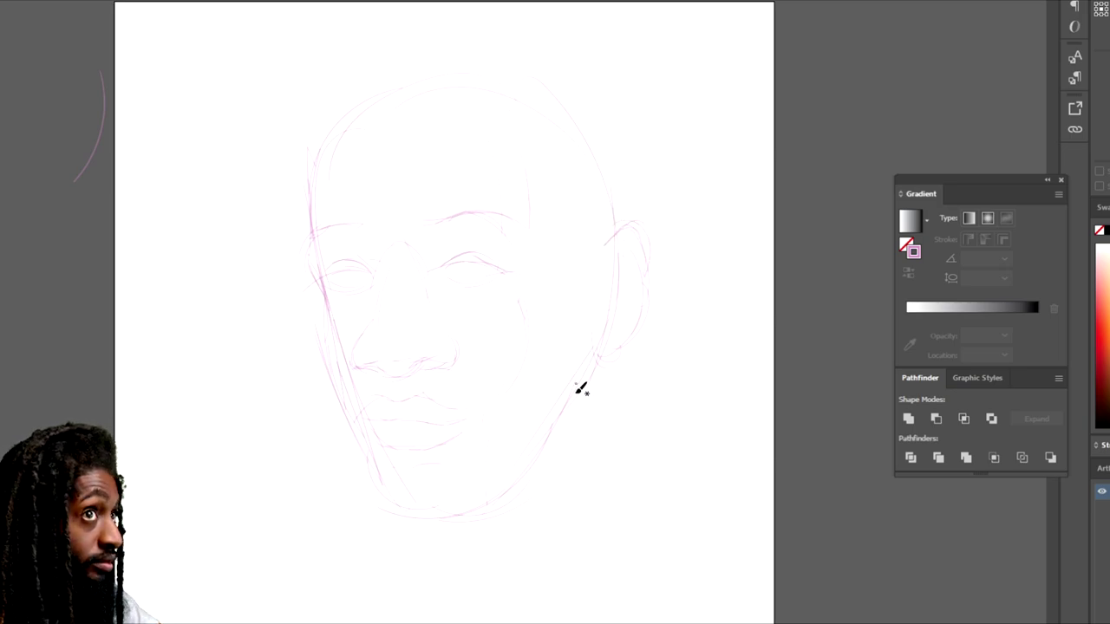
left_click_drag(592, 343, 549, 461)
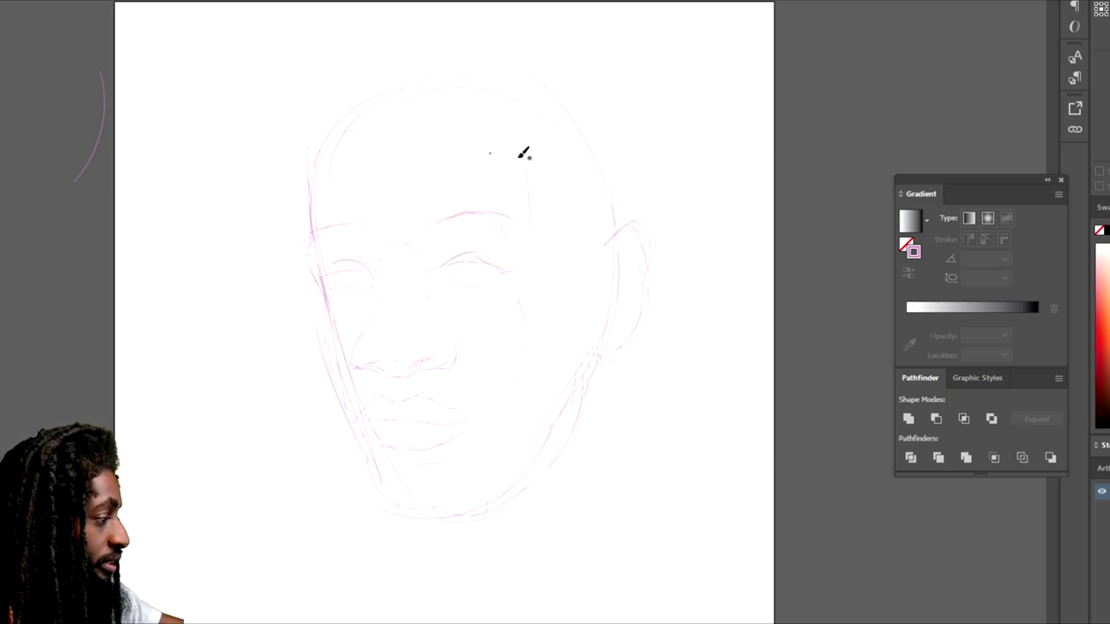
left_click_drag(606, 230, 602, 149)
left_click_drag(612, 193, 574, 85)
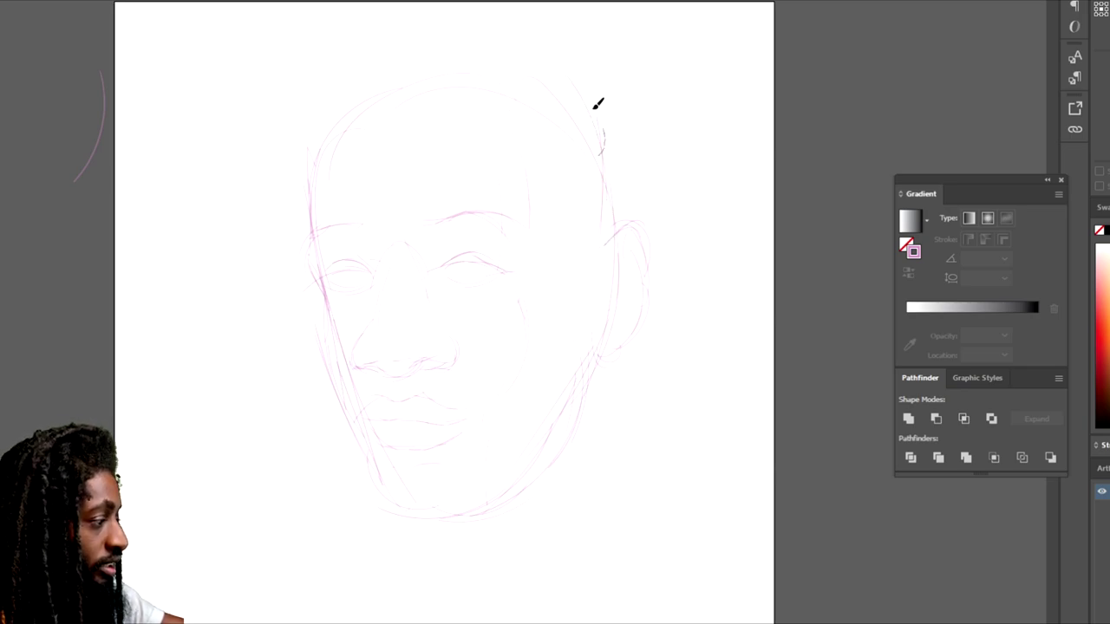
mouse_move(309, 232)
left_mouse_down()
mouse_move(306, 182)
mouse_move(297, 194)
mouse_move(319, 121)
left_mouse_up()
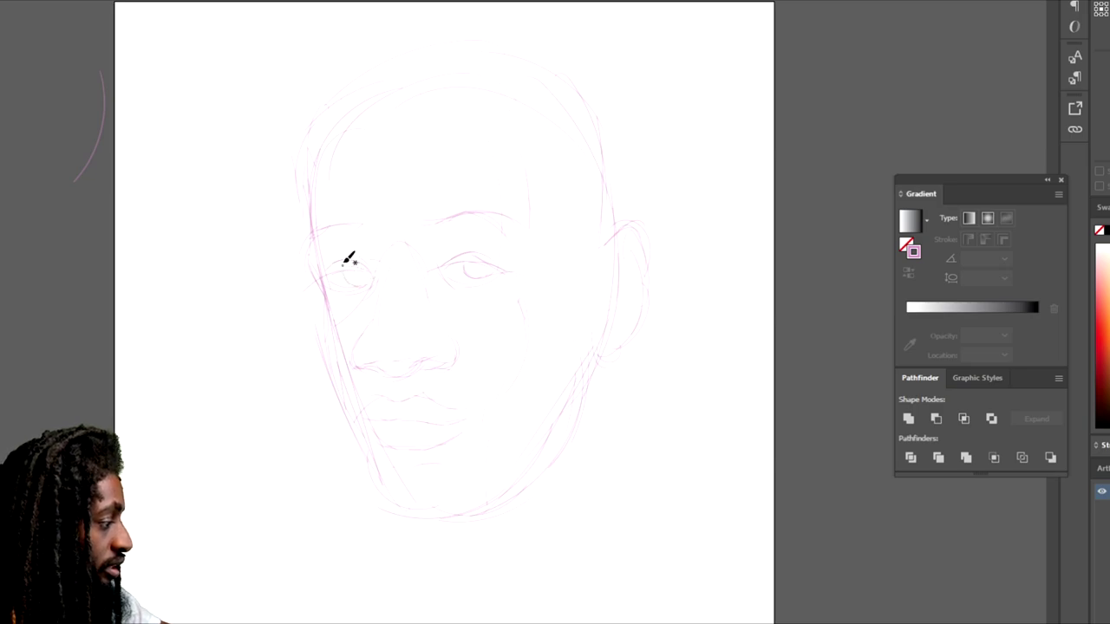
Reinforce the sketched jawline with a stroke running from below the ear down toward the chin
left_click_drag(579, 399, 462, 507)
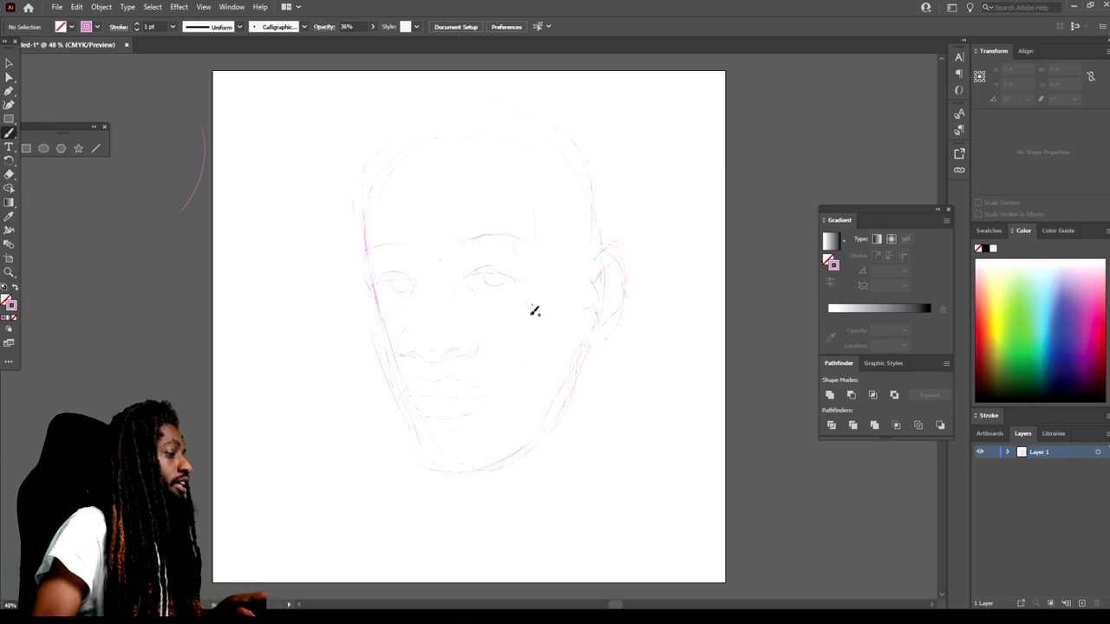
key("ctrl+minus")
key("ctrl+minus")
key("ctrl+equal")
key("ctrl+equal")
key("ctrl+equal")
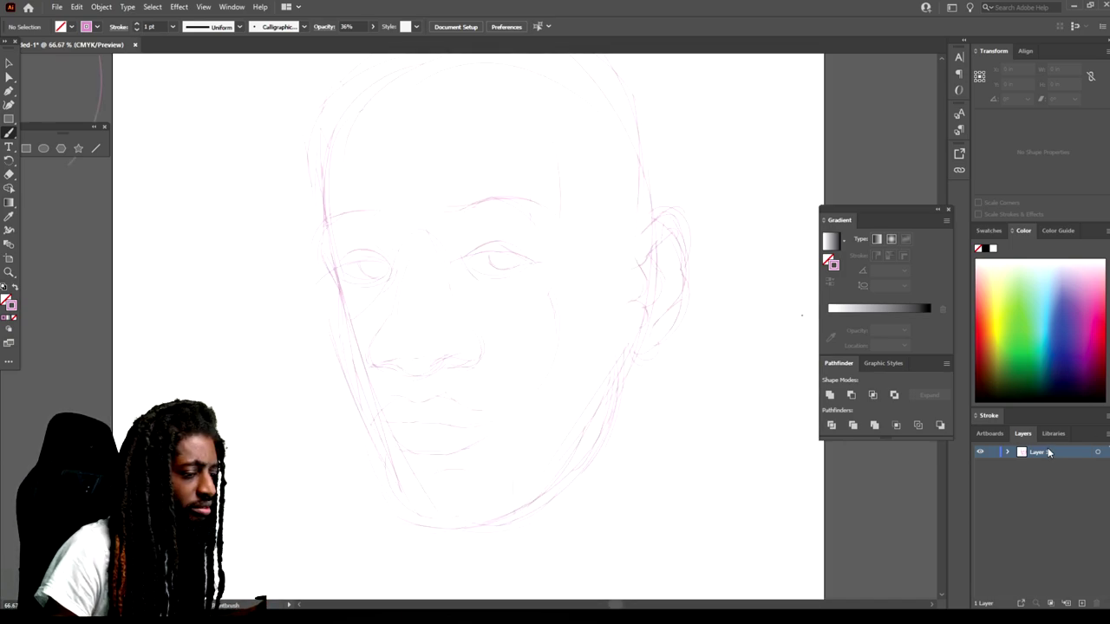
Add a new layer above the locked sketch layer and restore the default white fill and black stroke
left_click(1066, 602)
left_click(4, 288)
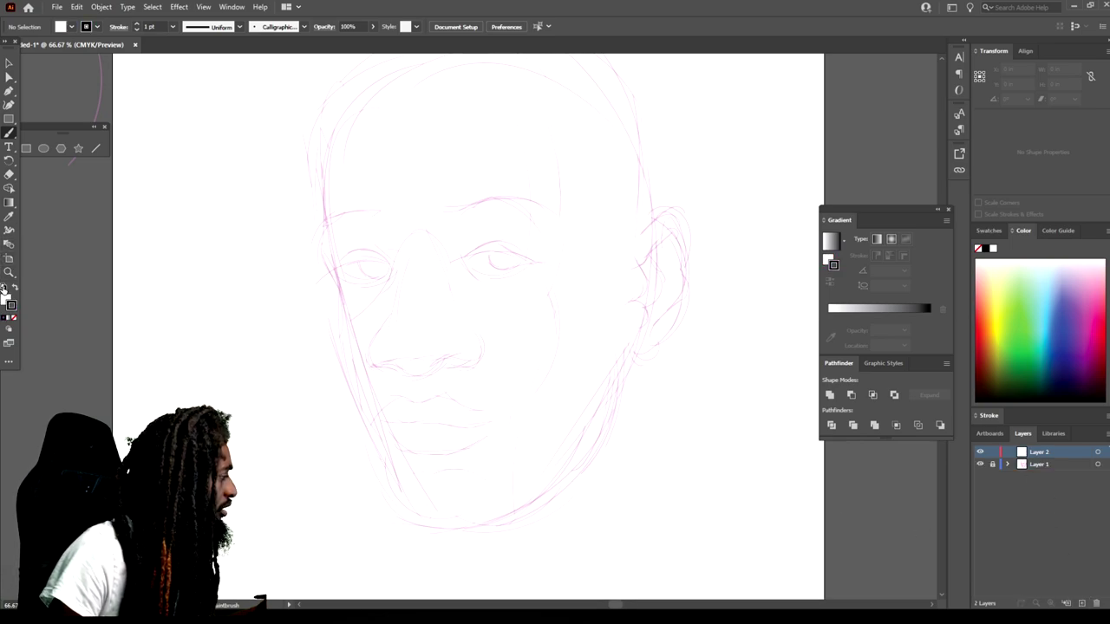
left_click(11, 306)
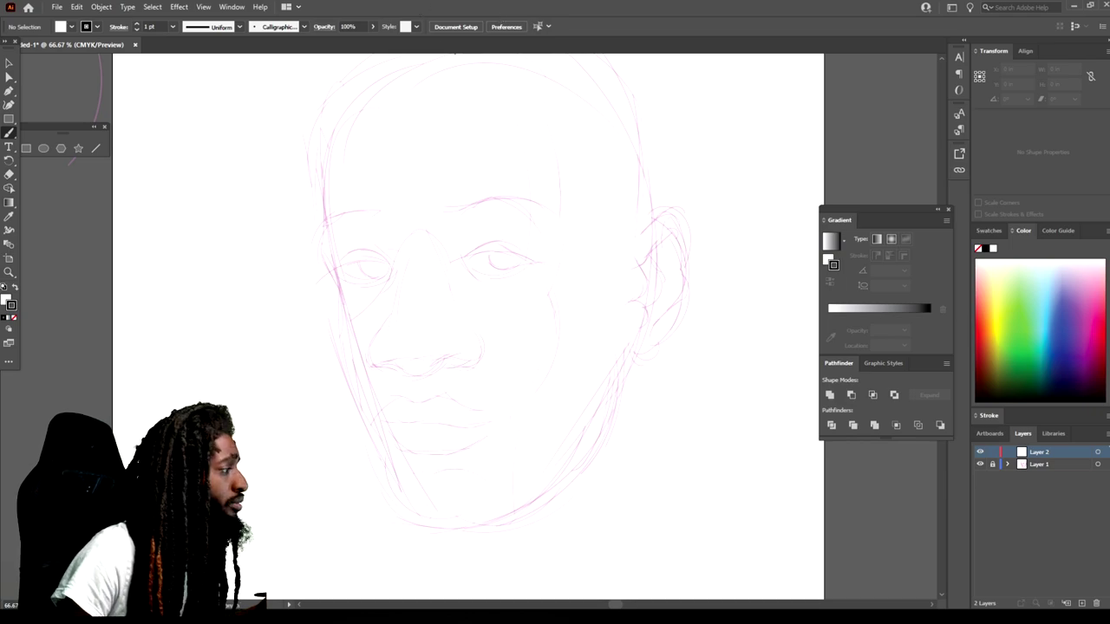
Ink the eye nearest the ear with the black brush, tracing its inner corner, upper lid edge and lower lid edge
scroll(458, 347, "down", 2)
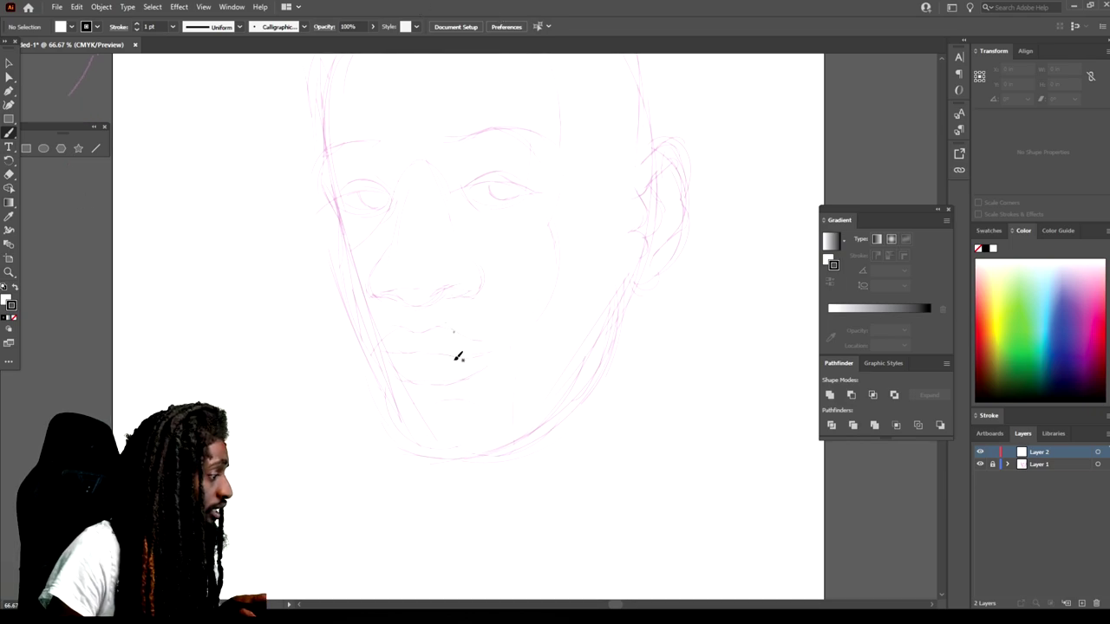
scroll(453, 371, "up", 4)
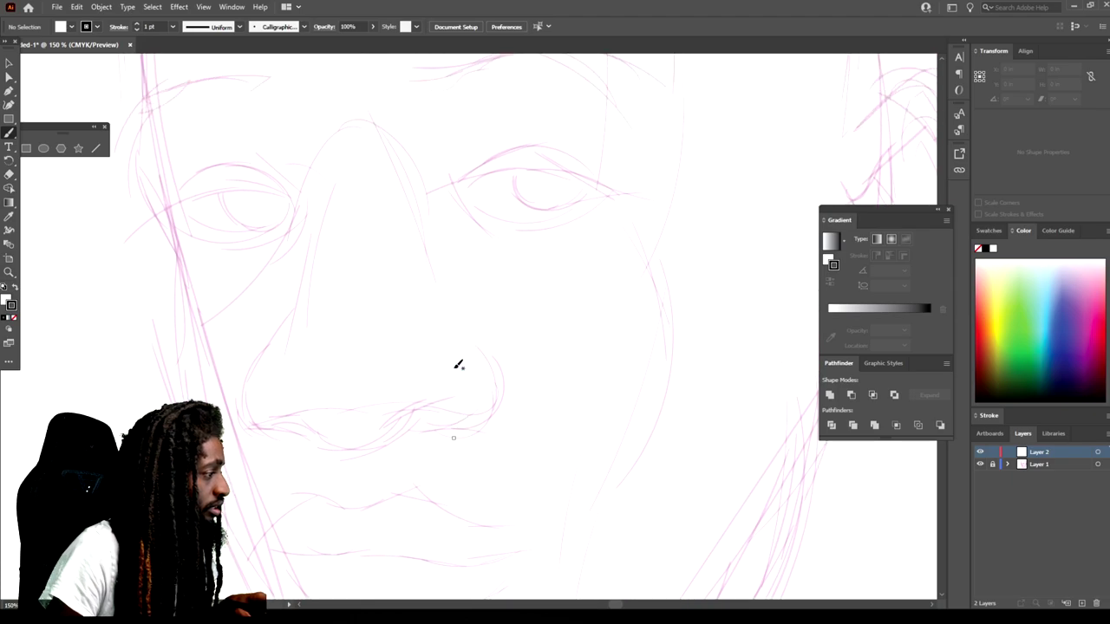
scroll(457, 365, "up", 5)
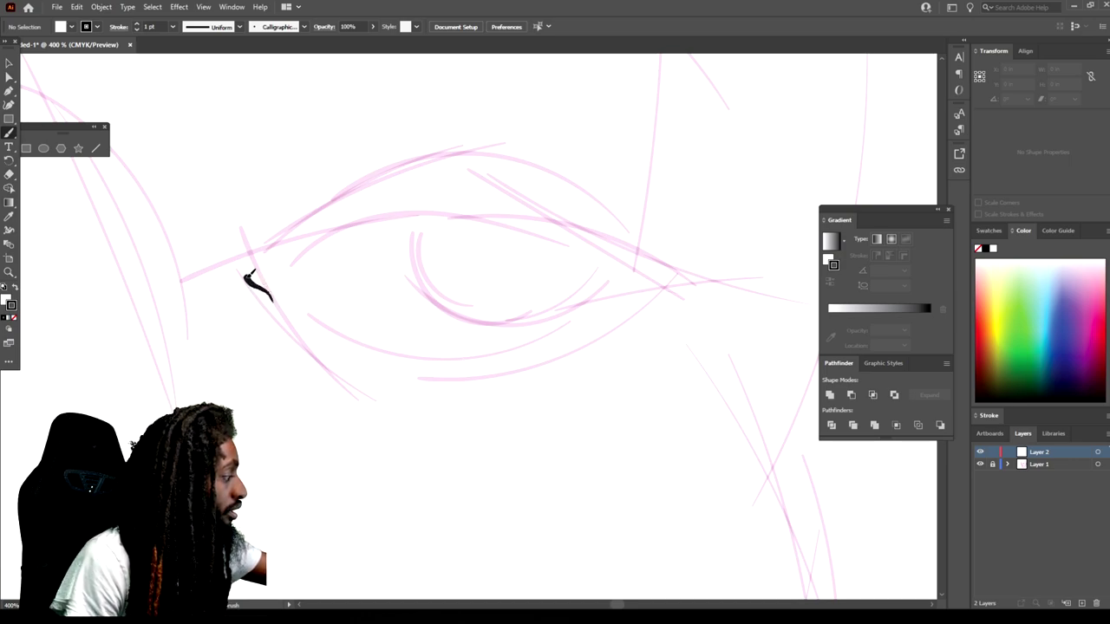
left_click_drag(258, 259, 285, 250)
mouse_move(329, 230)
left_mouse_down()
mouse_move(368, 217)
mouse_move(475, 209)
mouse_move(531, 217)
mouse_move(638, 278)
mouse_move(710, 283)
left_mouse_up()
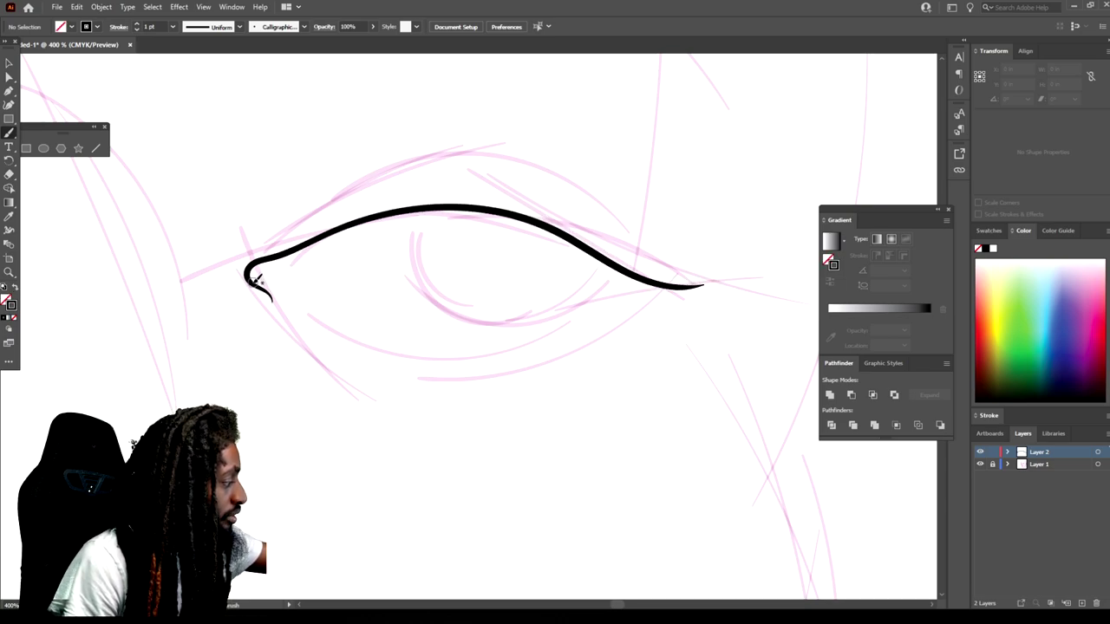
mouse_move(262, 283)
left_mouse_down()
mouse_move(428, 334)
mouse_move(489, 335)
mouse_move(551, 328)
mouse_move(667, 282)
left_mouse_up()
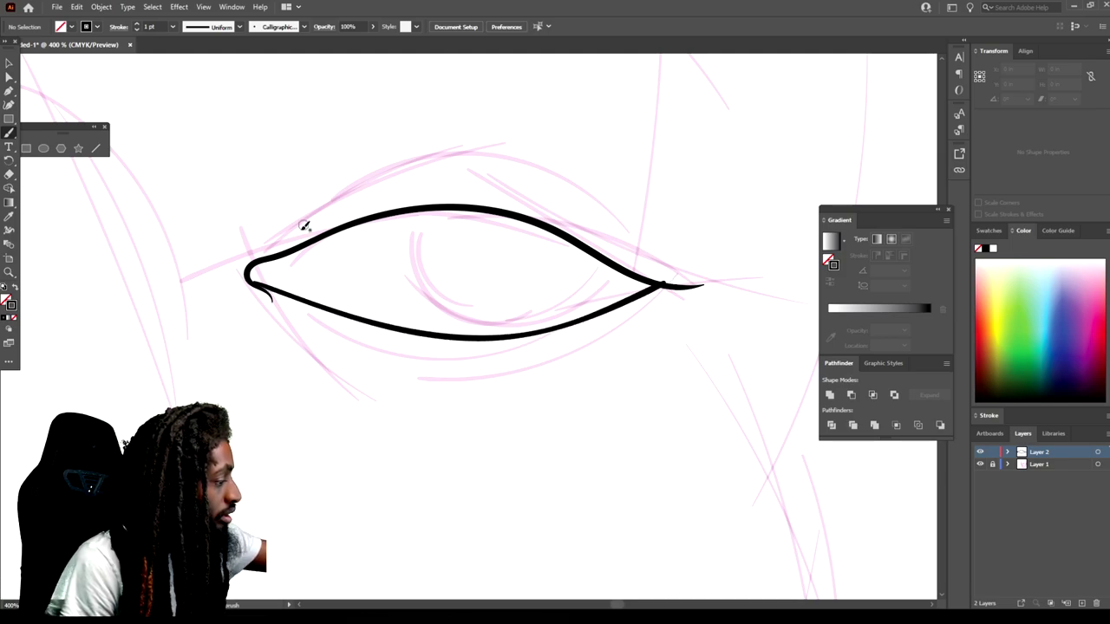
key("ctrl+z")
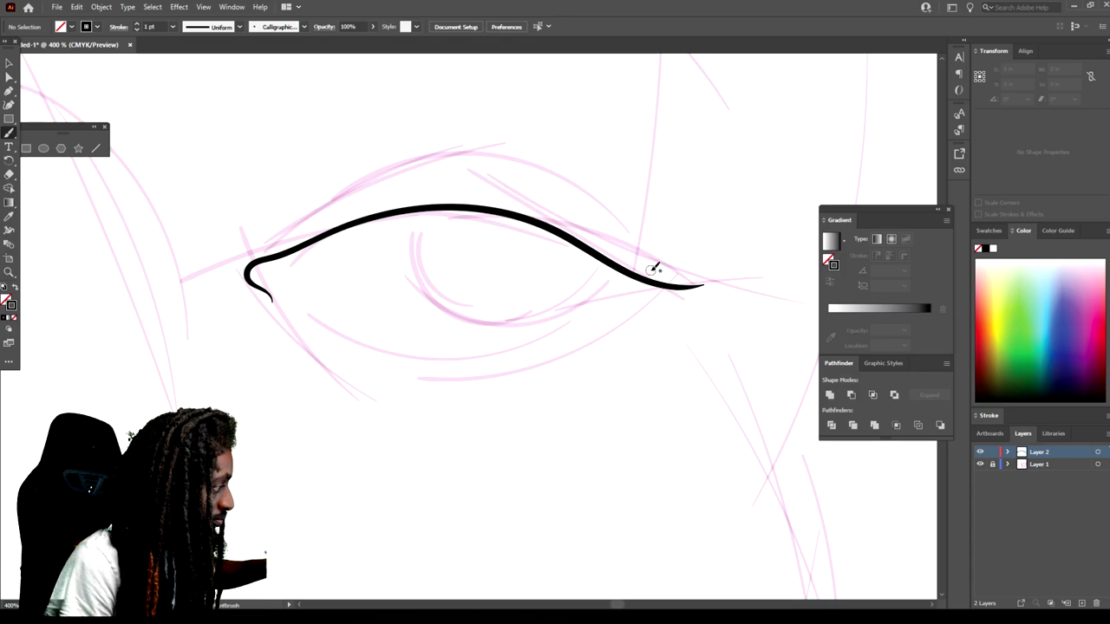
mouse_move(277, 286)
left_mouse_down()
mouse_move(457, 337)
mouse_move(535, 328)
mouse_move(666, 280)
left_mouse_up()
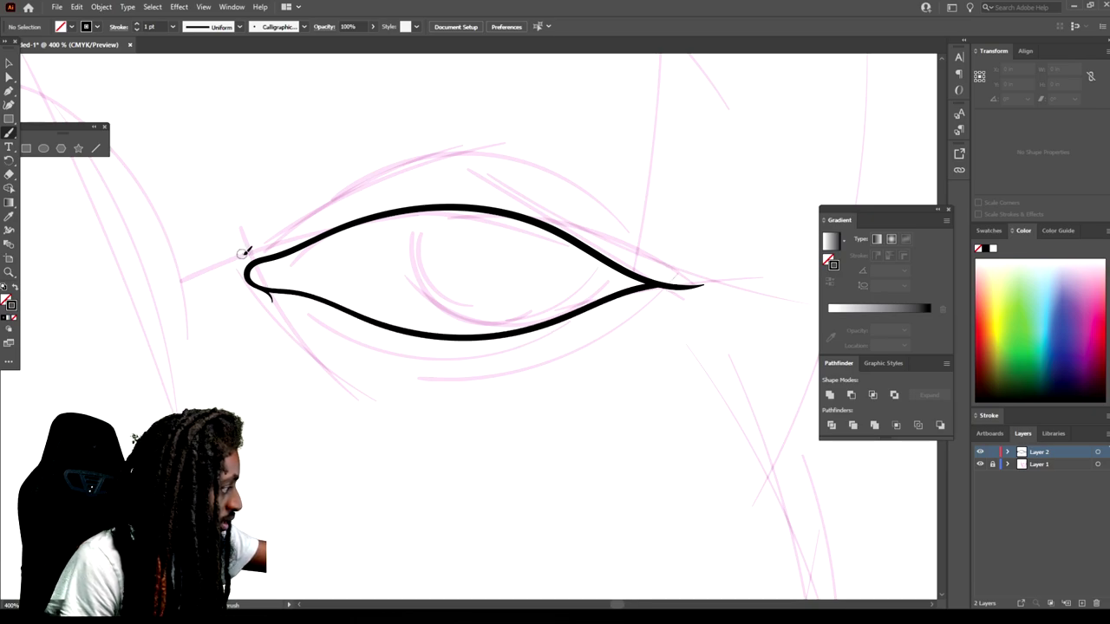
Ink the upper lid crease, the fold below and both sides of the iris on the eye nearest the ear
left_click_drag(245, 250, 343, 172)
mouse_move(299, 195)
left_mouse_down()
mouse_move(380, 147)
mouse_move(451, 140)
mouse_move(533, 153)
mouse_move(609, 191)
mouse_move(697, 278)
left_mouse_up()
mouse_move(493, 404)
left_mouse_down()
mouse_move(425, 402)
mouse_move(351, 373)
mouse_move(260, 316)
left_mouse_up()
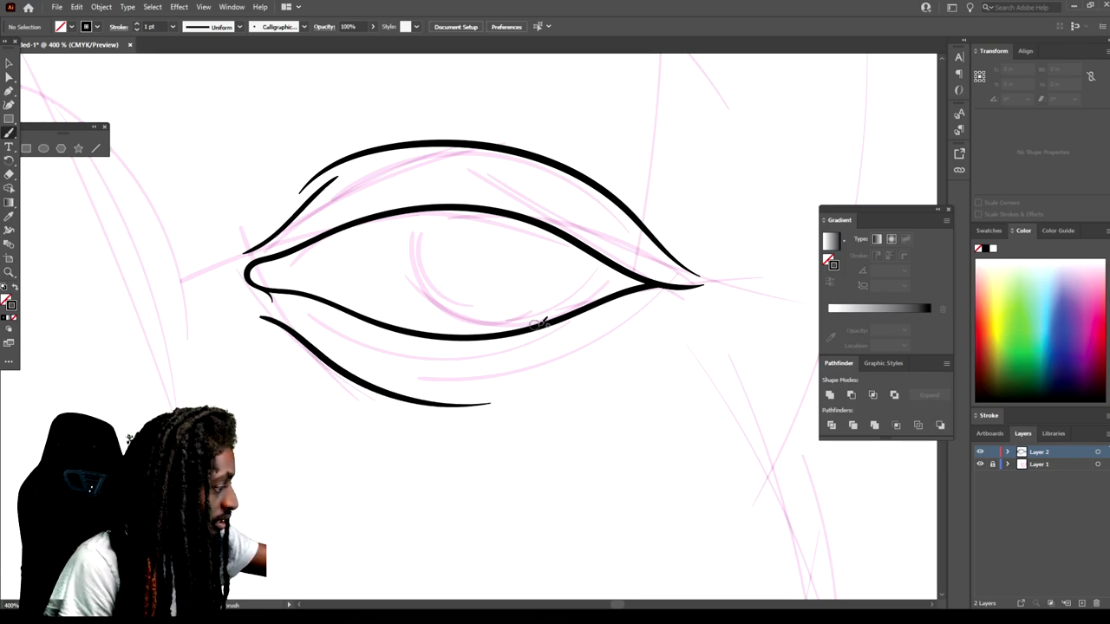
mouse_move(546, 322)
left_mouse_down()
mouse_move(472, 322)
mouse_move(422, 289)
mouse_move(411, 205)
left_mouse_up()
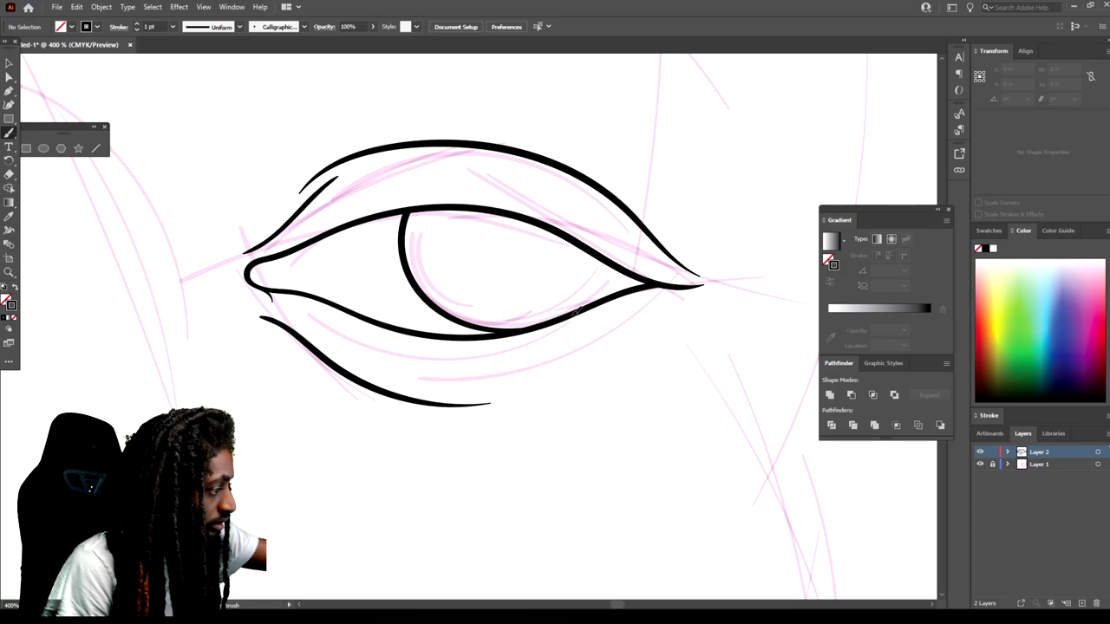
left_click_drag(618, 265, 621, 260)
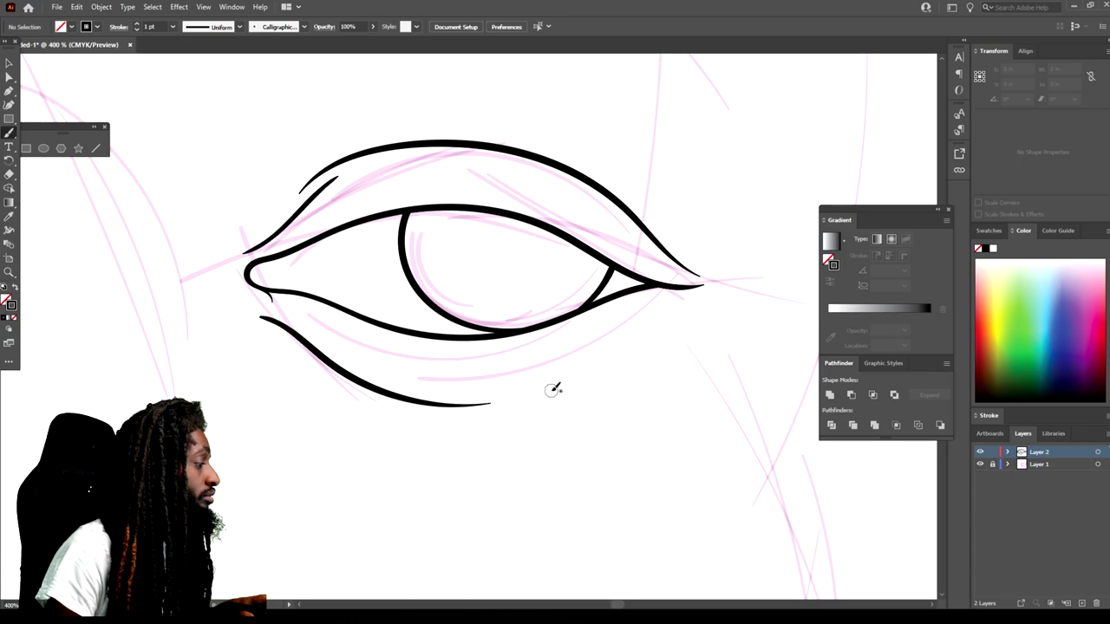
Add a short curved stroke on the nose side of the inked eye's inner corner
key("ctrl+minus")
key("ctrl+minus")
key("ctrl+minus")
key("ctrl+plus")
key("ctrl+plus")
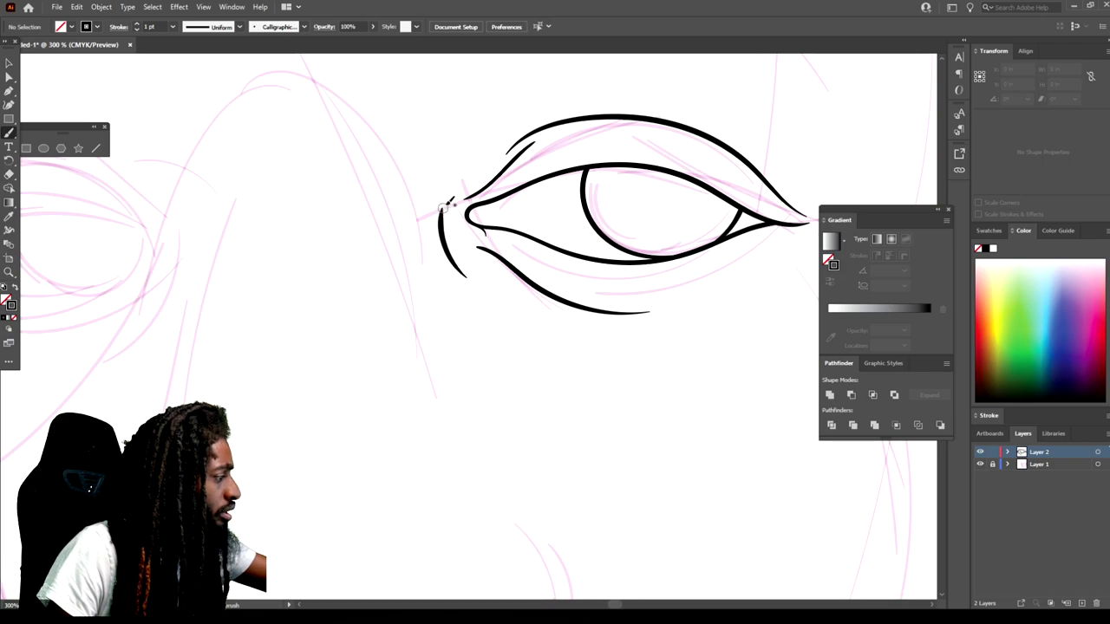
left_click_drag(448, 202, 449, 199)
key("ctrl+minus")
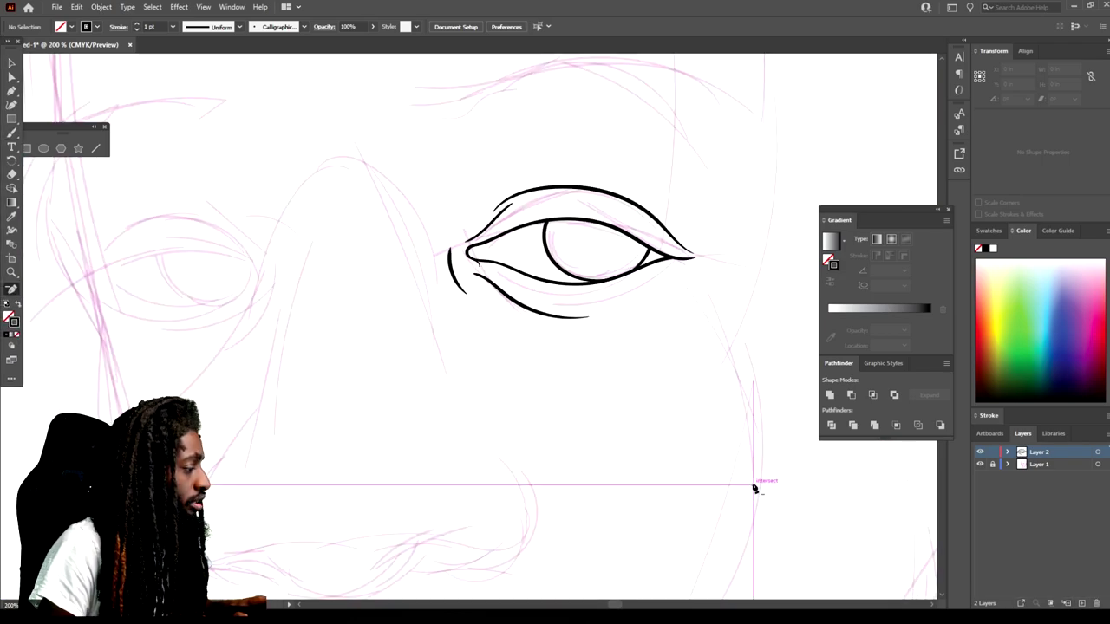
Ink the nose with the Paintbrush, tracing its base, both nostrils, the outer wings and the far side of the bridge
left_click(12, 130)
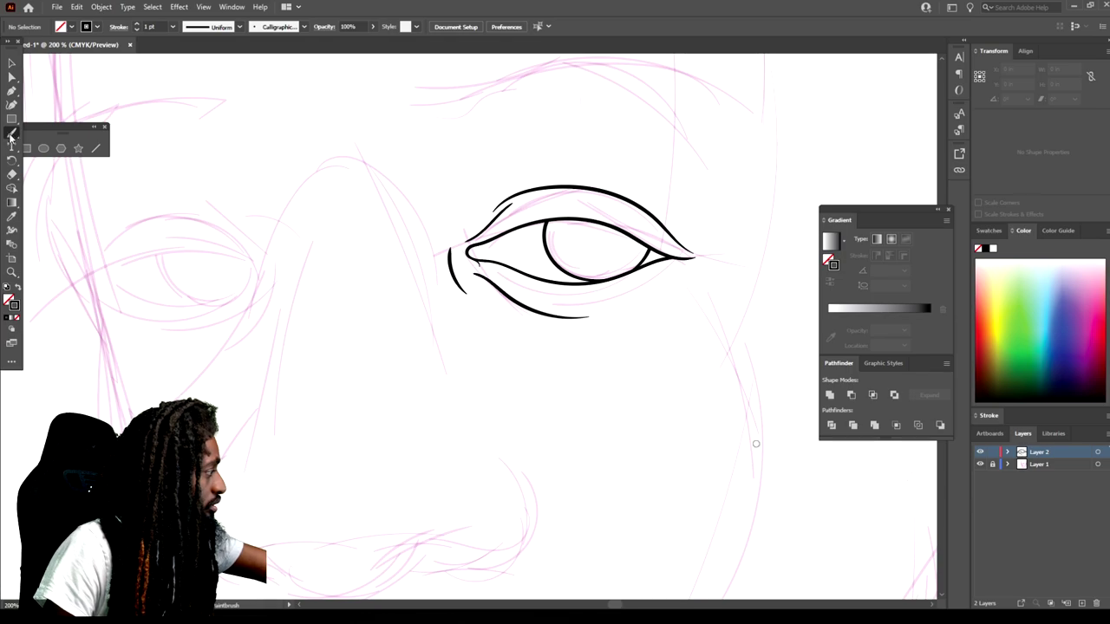
key("ctrl+minus")
key("ctrl+minus")
key("ctrl+minus")
scroll(478, 368, "up", 5)
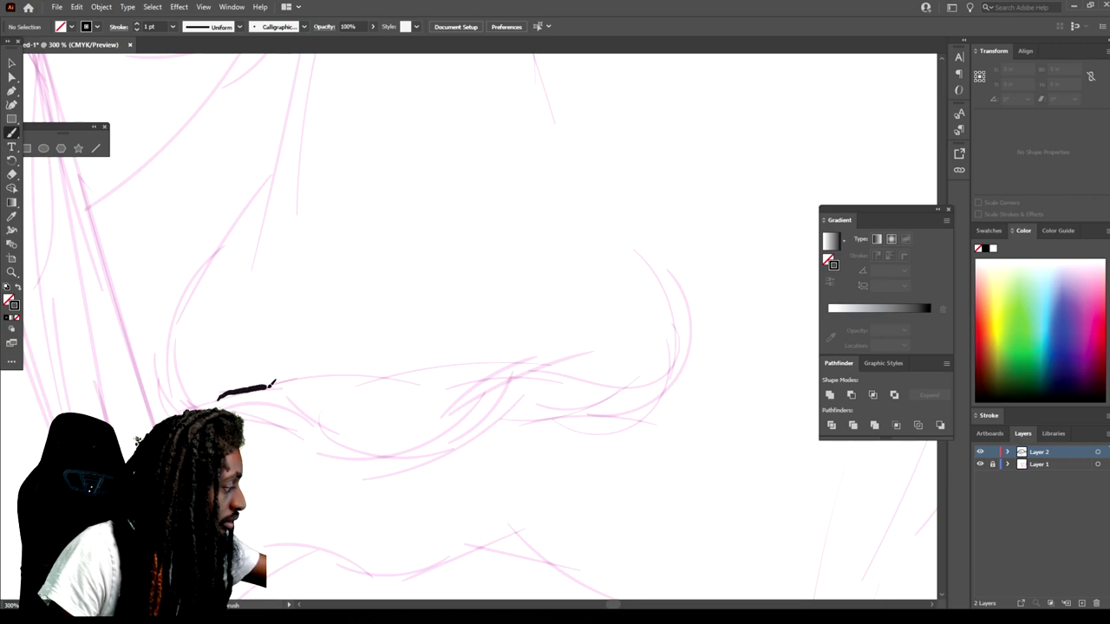
mouse_move(300, 395)
left_mouse_down()
mouse_move(380, 440)
mouse_move(462, 420)
mouse_move(501, 372)
mouse_move(626, 365)
mouse_move(632, 383)
left_mouse_up()
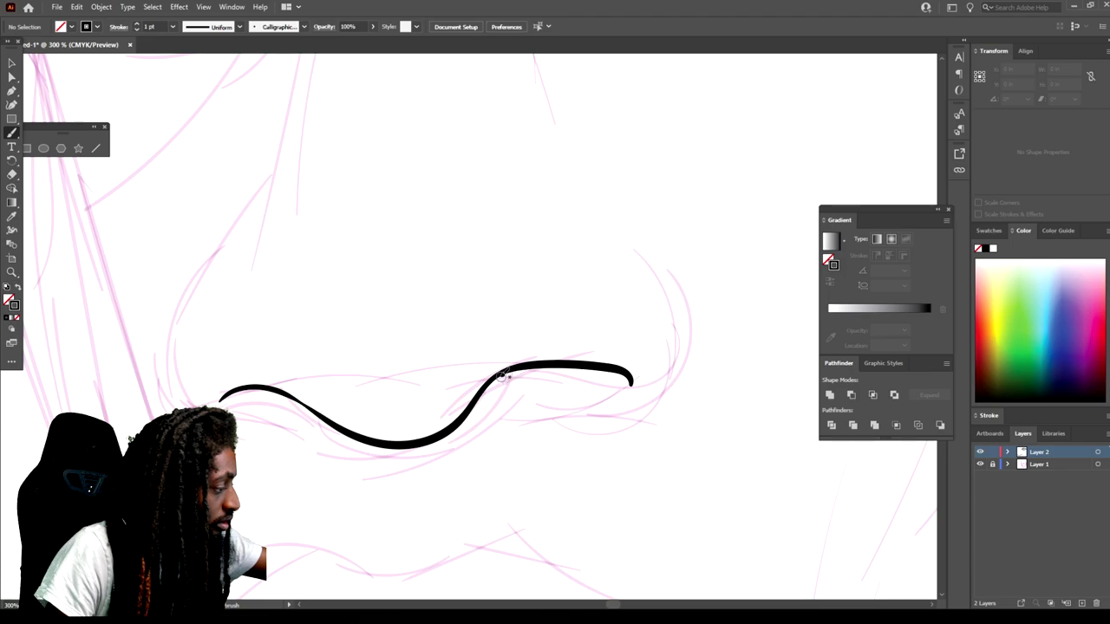
mouse_move(499, 378)
left_mouse_down()
mouse_move(556, 380)
mouse_move(614, 367)
left_mouse_up()
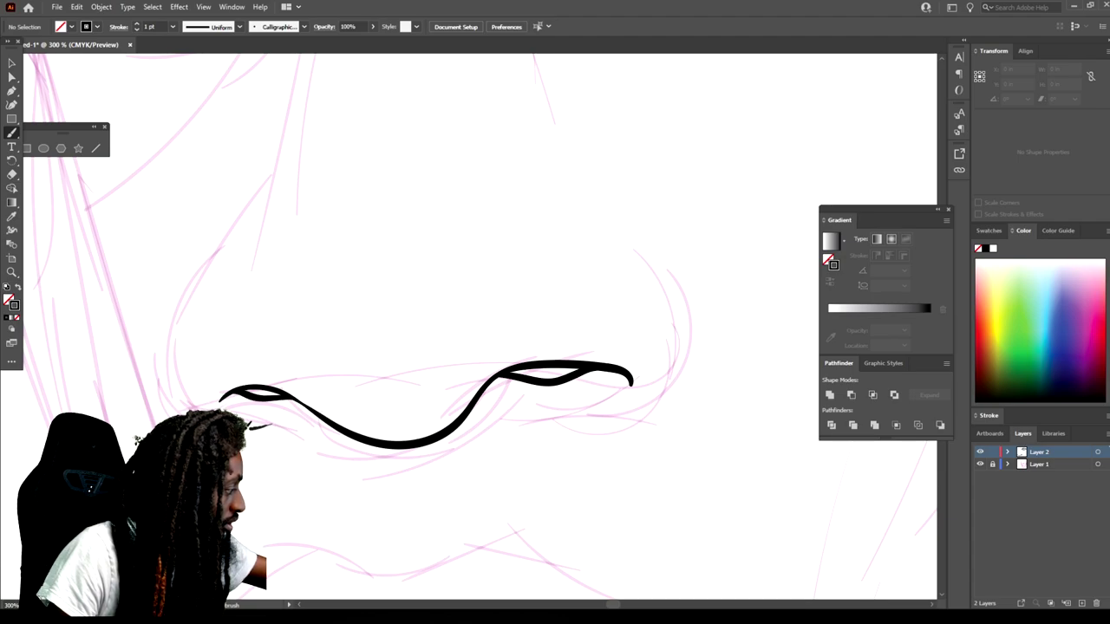
mouse_move(171, 357)
left_mouse_down()
mouse_move(219, 246)
mouse_move(252, 227)
left_mouse_up()
mouse_move(565, 425)
left_mouse_down()
mouse_move(601, 423)
mouse_move(677, 376)
mouse_move(691, 288)
left_mouse_up()
scroll(491, 107, "up", 10)
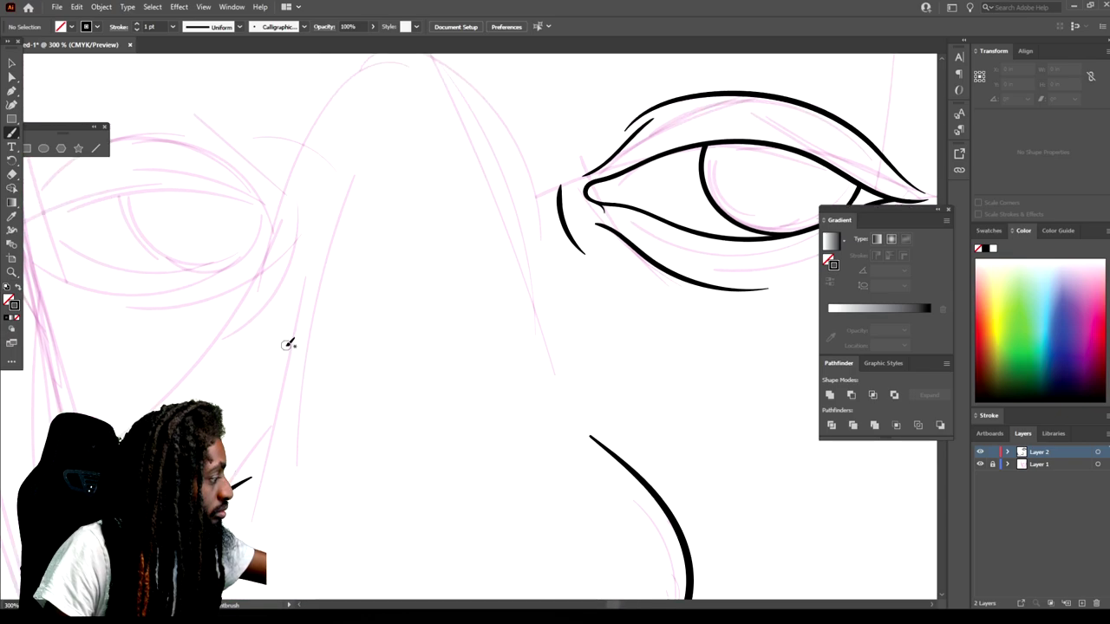
mouse_move(262, 447)
left_mouse_down()
mouse_move(293, 374)
mouse_move(340, 166)
mouse_move(299, 87)
left_mouse_up()
Ink the eye on the far side of the face with its lid edges, inner corner, iris, upper crease and lower fold
scroll(555, 459, "down", 2)
scroll(535, 449, "left", 3)
scroll(534, 443, "up", 2)
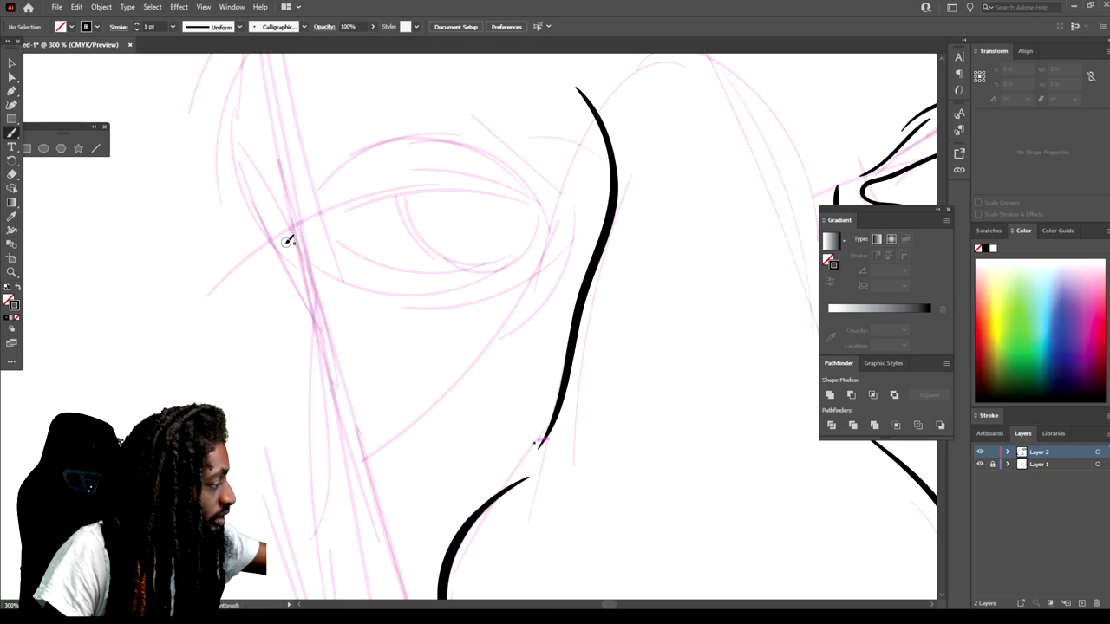
mouse_move(290, 240)
left_mouse_down()
mouse_move(386, 188)
mouse_move(454, 184)
mouse_move(545, 202)
mouse_move(596, 236)
mouse_move(551, 253)
mouse_move(575, 204)
left_mouse_up()
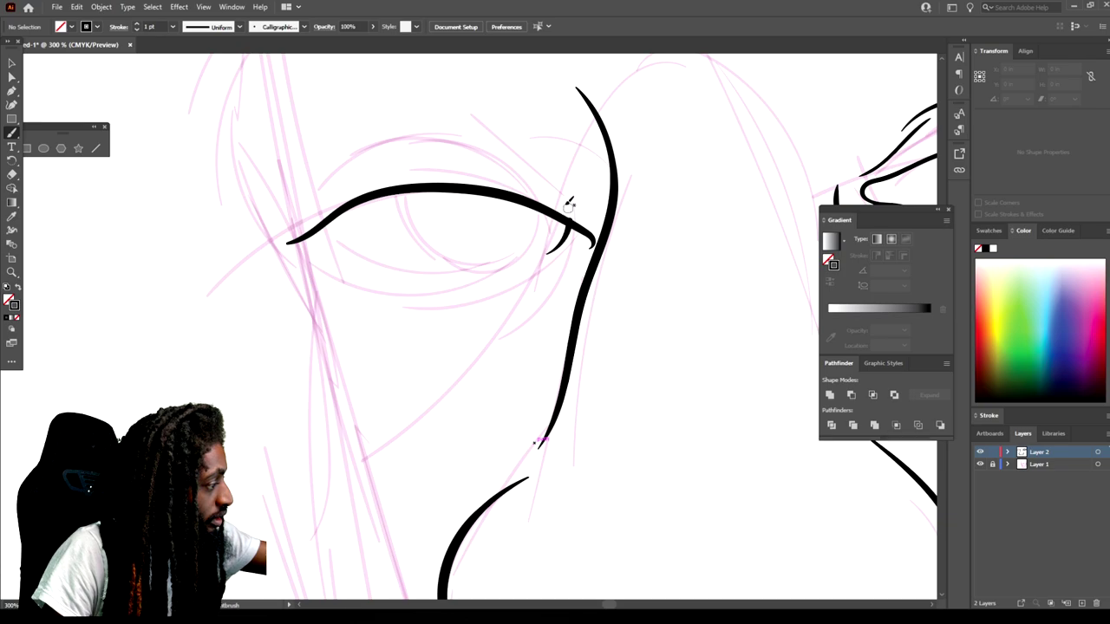
mouse_move(328, 238)
left_mouse_down()
mouse_move(426, 269)
mouse_move(489, 269)
mouse_move(591, 242)
left_mouse_up()
mouse_move(551, 207)
left_mouse_down()
mouse_move(534, 247)
mouse_move(499, 269)
mouse_move(457, 265)
mouse_move(423, 241)
mouse_move(404, 184)
left_mouse_up()
mouse_move(579, 206)
left_mouse_down()
mouse_move(523, 150)
mouse_move(547, 154)
mouse_move(499, 127)
mouse_move(442, 121)
mouse_move(348, 156)
mouse_move(304, 208)
left_mouse_up()
mouse_move(576, 270)
left_mouse_down()
mouse_move(510, 320)
mouse_move(396, 341)
left_mouse_up()
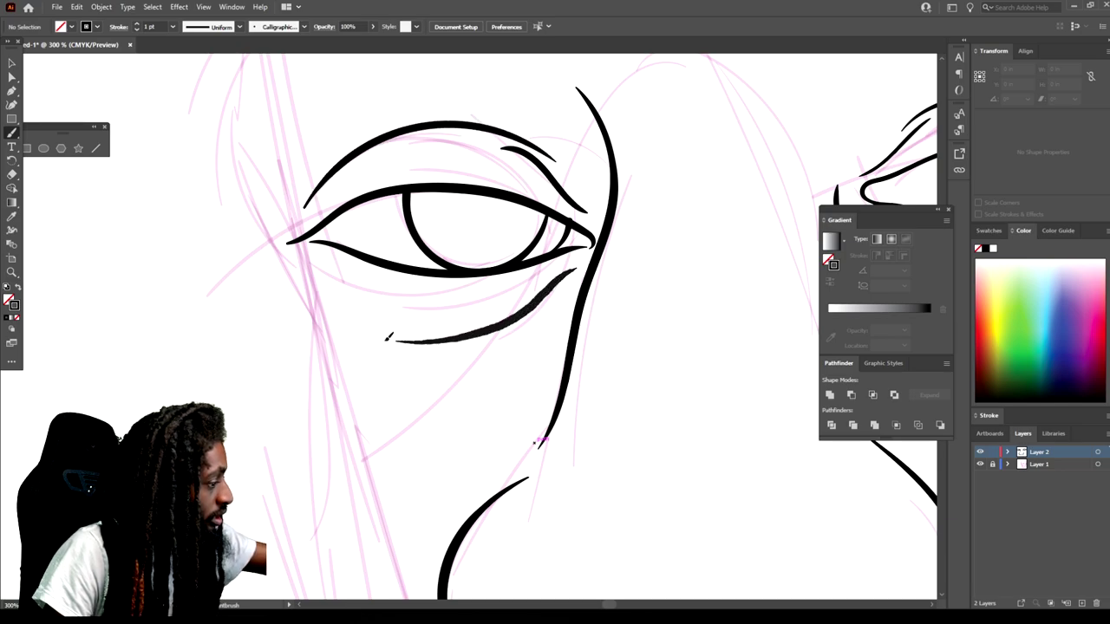
Ink the lips with a wavy line between them, the lower lip contour and an upper lip contour tapering to both mouth corners
scroll(636, 437, "down", 6)
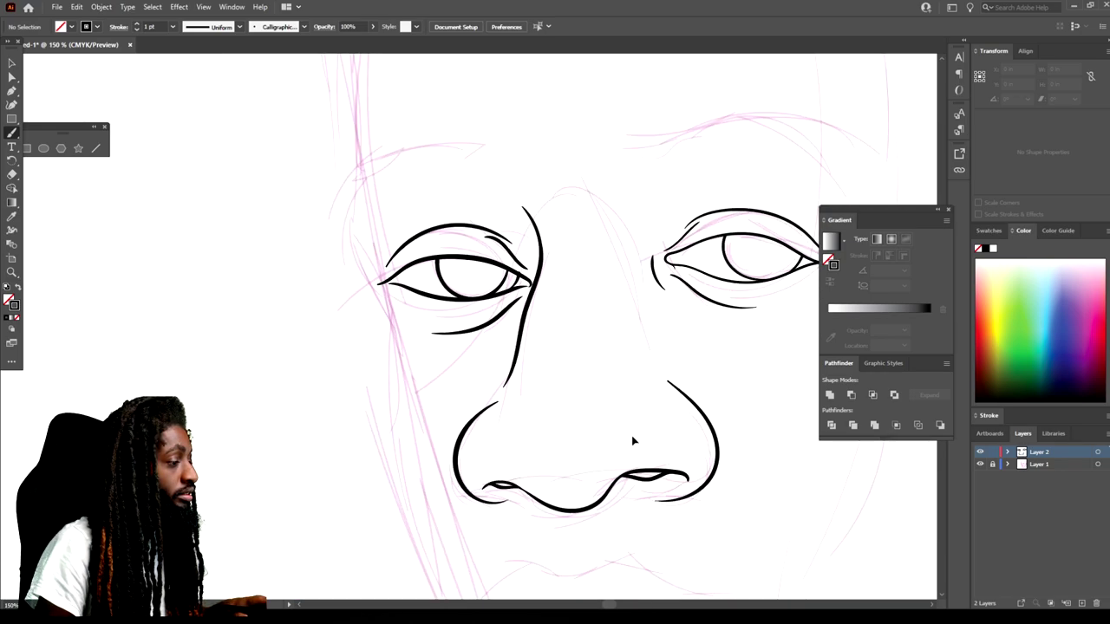
scroll(624, 424, "up", 2)
scroll(624, 424, "up", 1)
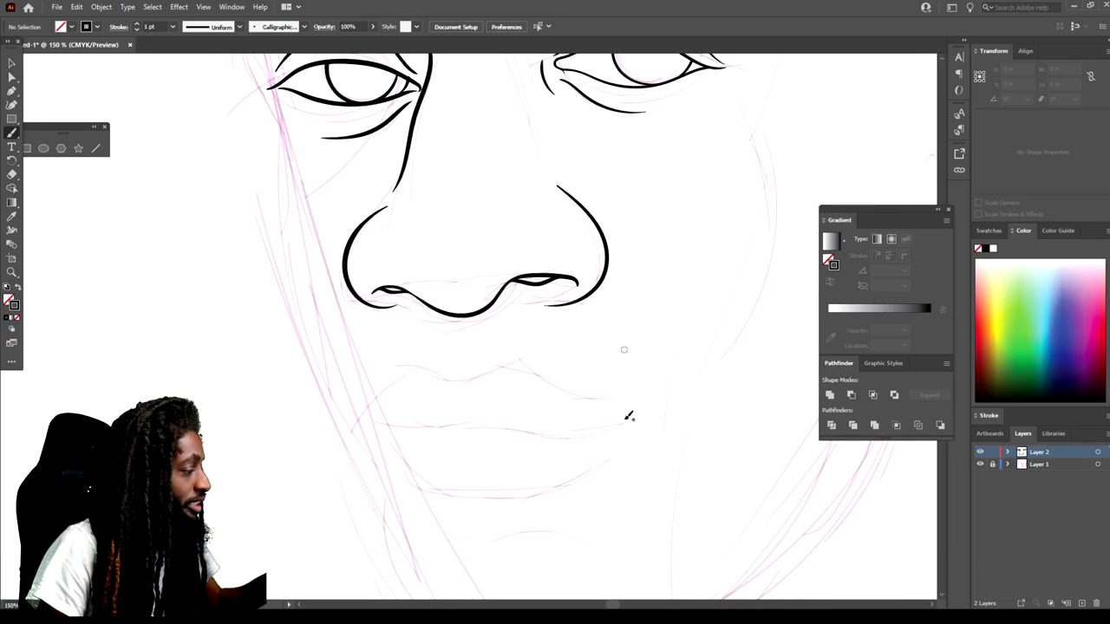
scroll(408, 358, "down", 1)
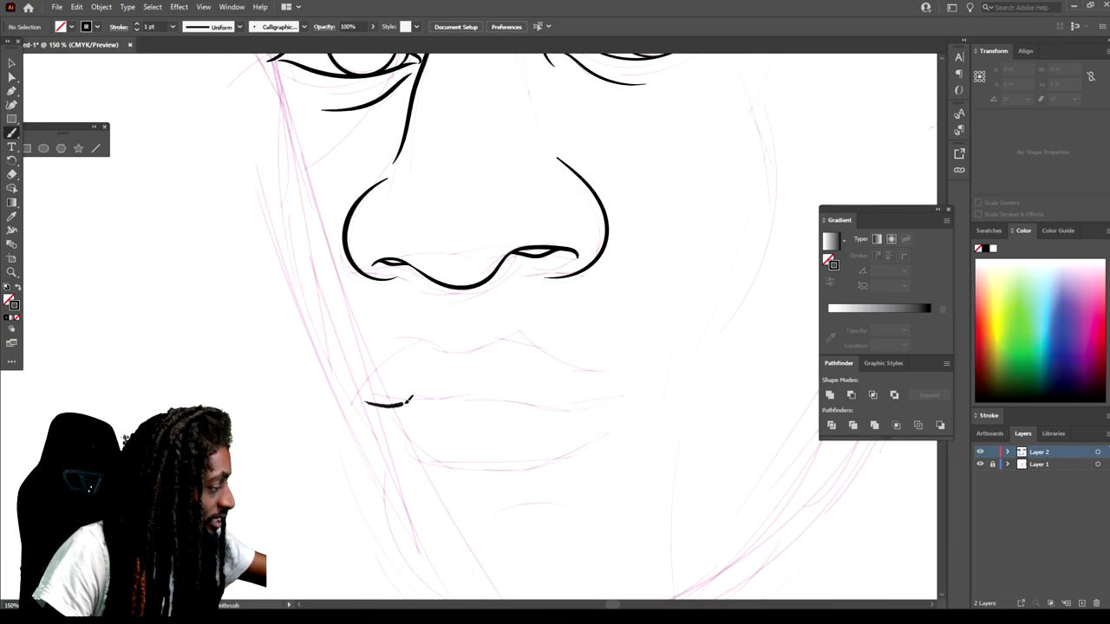
mouse_move(511, 391)
left_mouse_down()
mouse_move(556, 406)
mouse_move(640, 405)
mouse_move(578, 456)
mouse_move(439, 476)
mouse_move(362, 424)
left_mouse_up()
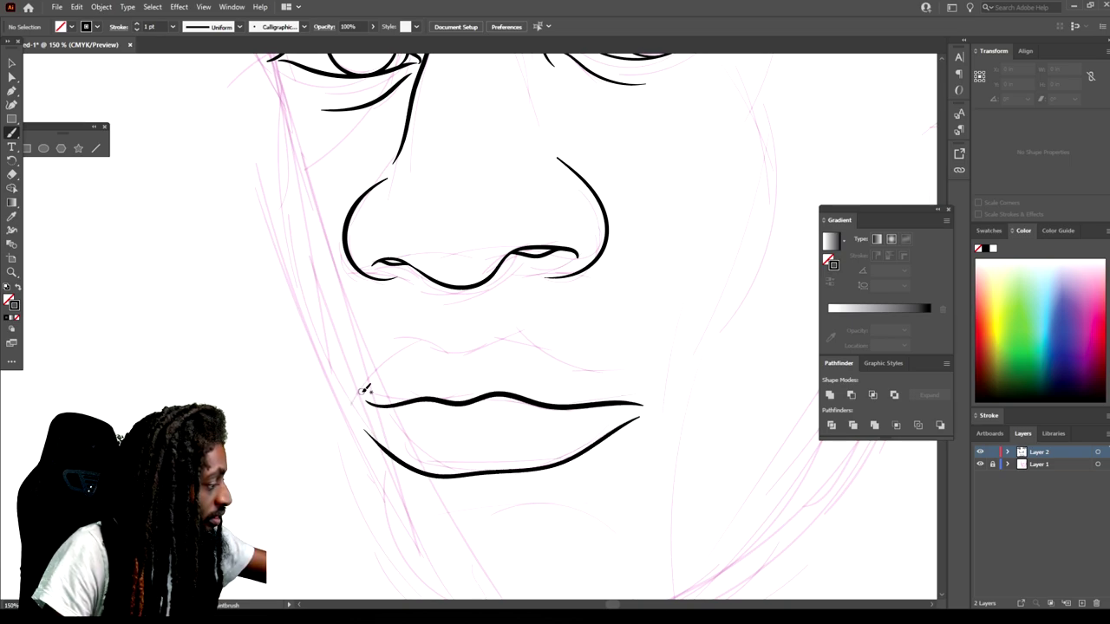
mouse_move(438, 342)
left_mouse_down()
mouse_move(531, 335)
mouse_move(606, 368)
mouse_move(645, 374)
left_mouse_up()
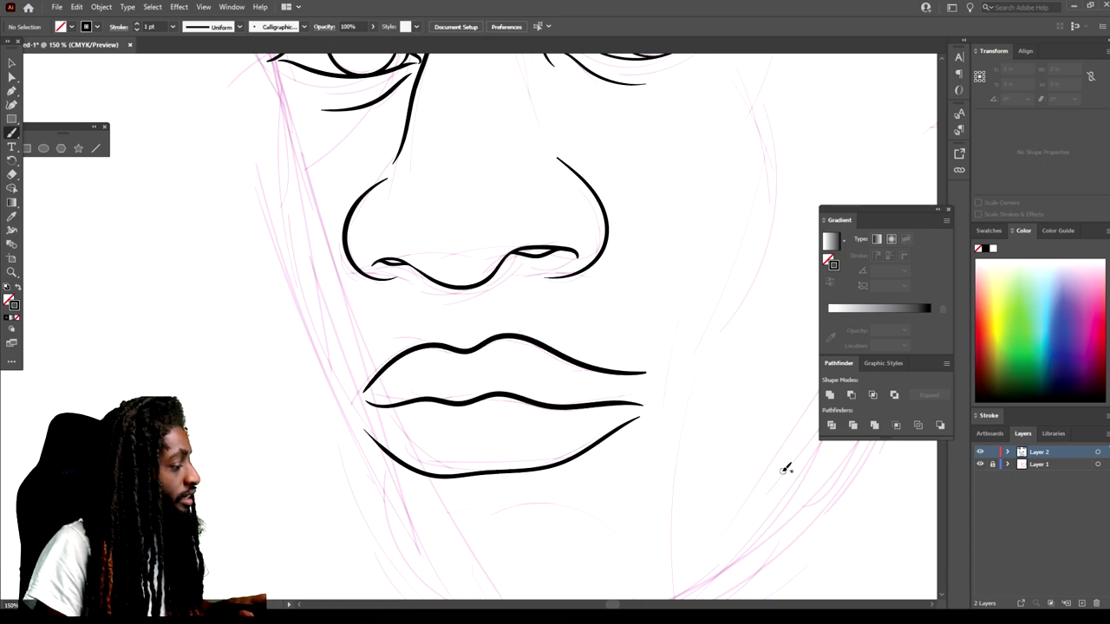
key("ctrl+z")
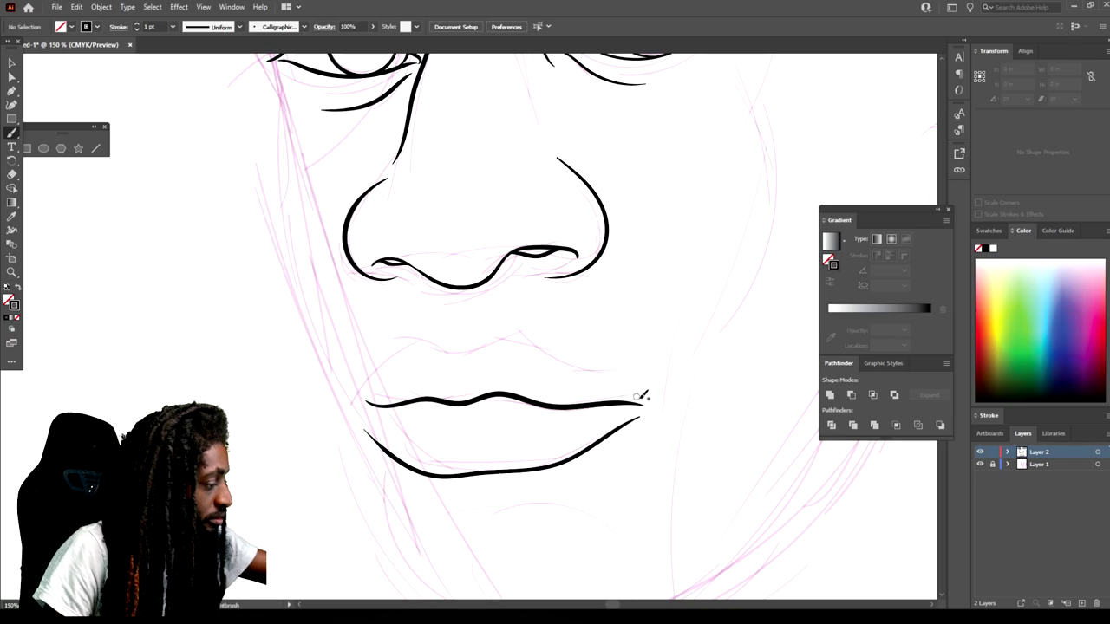
left_click_drag(641, 399, 586, 365)
mouse_move(479, 346)
left_mouse_down()
mouse_move(419, 347)
mouse_move(356, 398)
left_mouse_up()
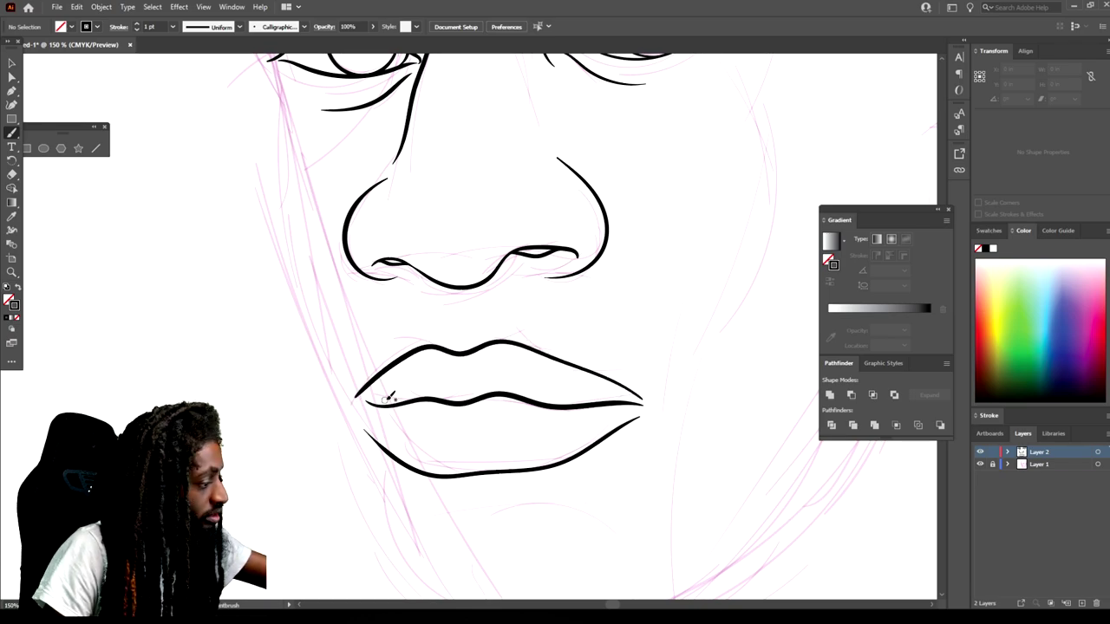
Ink a curved cheekbone contour on the ear side of the face and a short arched crease below the lower lip
scroll(390, 396, "up", 2)
scroll(390, 396, "down", 3)
scroll(390, 396, "up", 3)
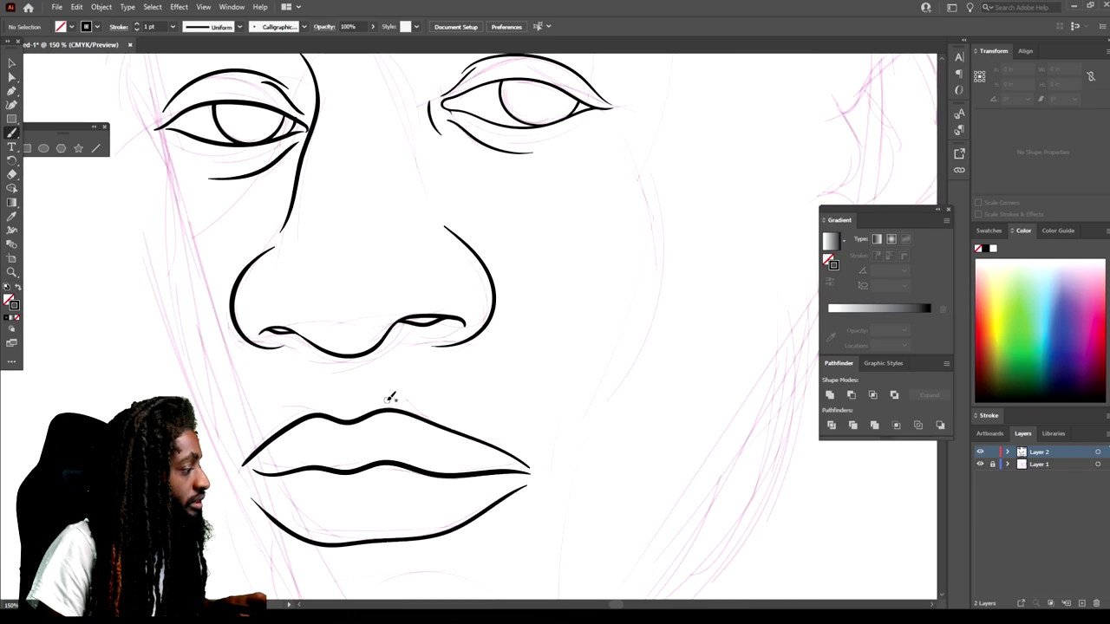
scroll(390, 396, "up", 1)
mouse_move(605, 462)
left_mouse_down()
mouse_move(697, 329)
mouse_move(678, 199)
left_mouse_up()
scroll(767, 308, "down", 2)
scroll(775, 391, "left", 2)
scroll(775, 381, "down", 2)
left_click_drag(512, 410, 469, 429)
scroll(442, 431, "up", 2)
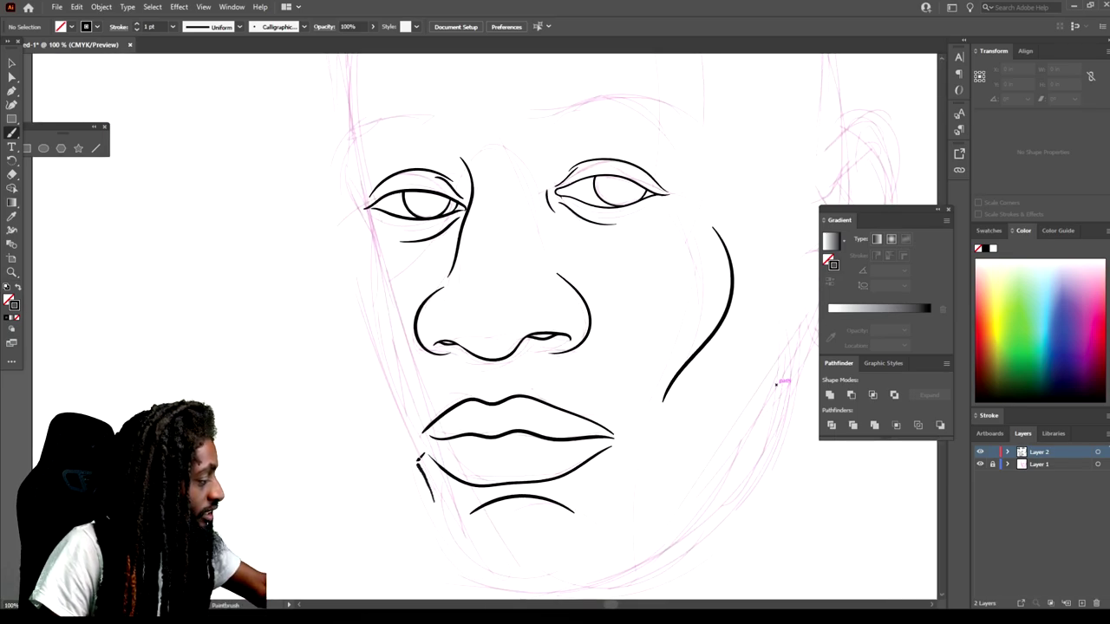
Ink the far side contour of the face in one stroke from beside the lower lip up past the eye to the temple
left_click_drag(419, 454, 399, 387)
mouse_move(382, 333)
left_mouse_down()
mouse_move(360, 274)
mouse_move(367, 231)
left_mouse_up()
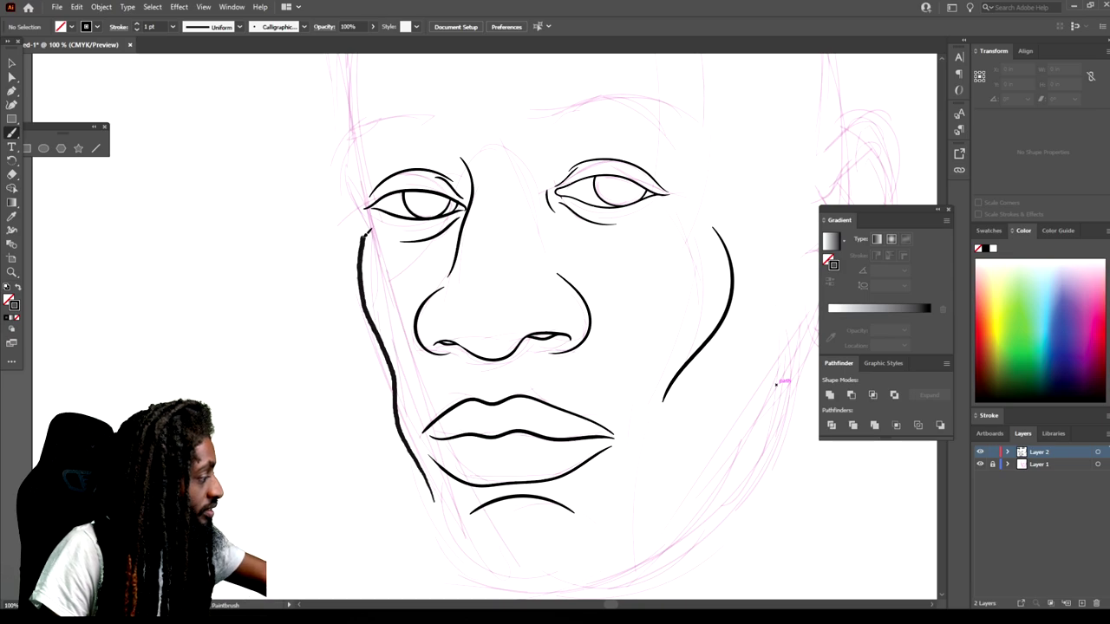
left_click_drag(347, 92, 345, 94)
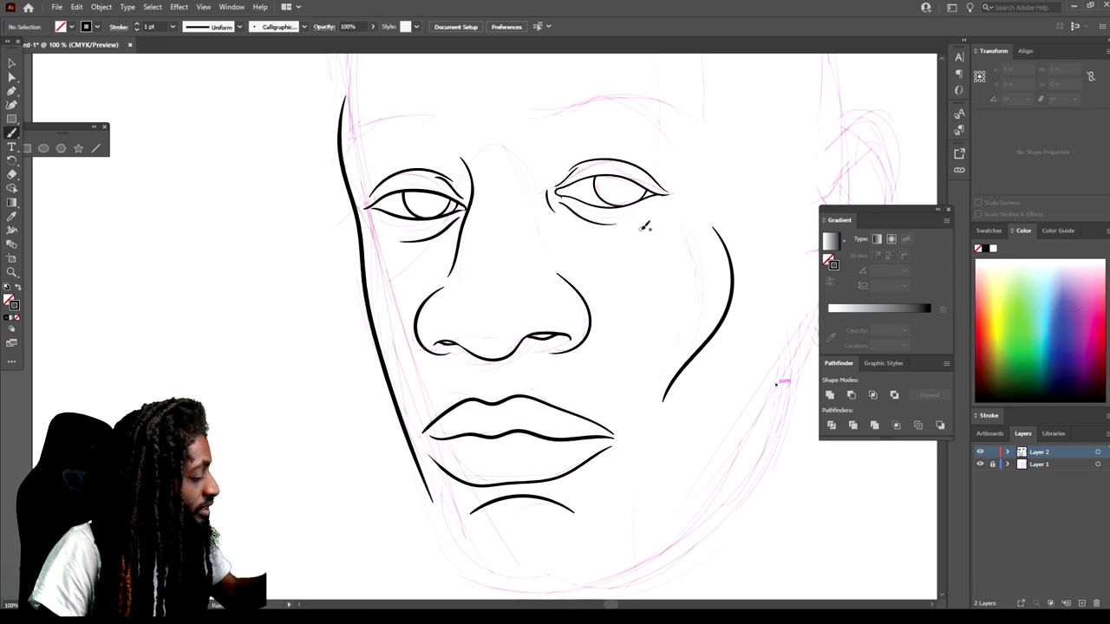
Ink the jawline from below the ear to the chin, and join the chin to the far side contour with a second curve
scroll(706, 433, "down", 5)
scroll(676, 359, "up", 5)
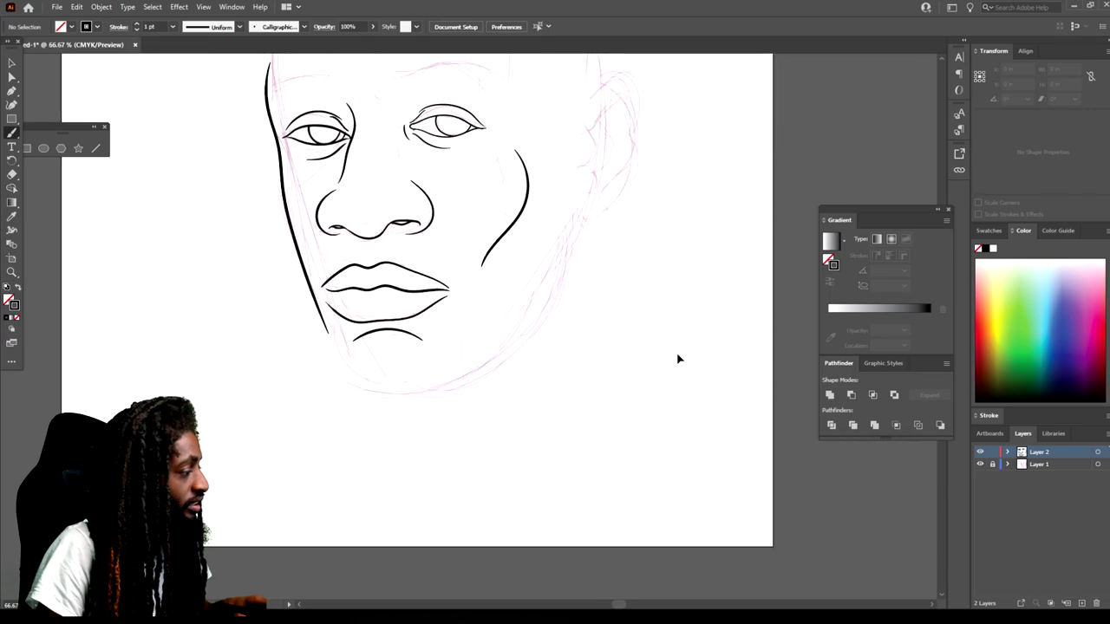
scroll(682, 351, "up", 1)
mouse_move(641, 200)
left_mouse_down()
mouse_move(623, 312)
mouse_move(582, 381)
mouse_move(485, 461)
mouse_move(387, 505)
mouse_move(332, 469)
left_mouse_up()
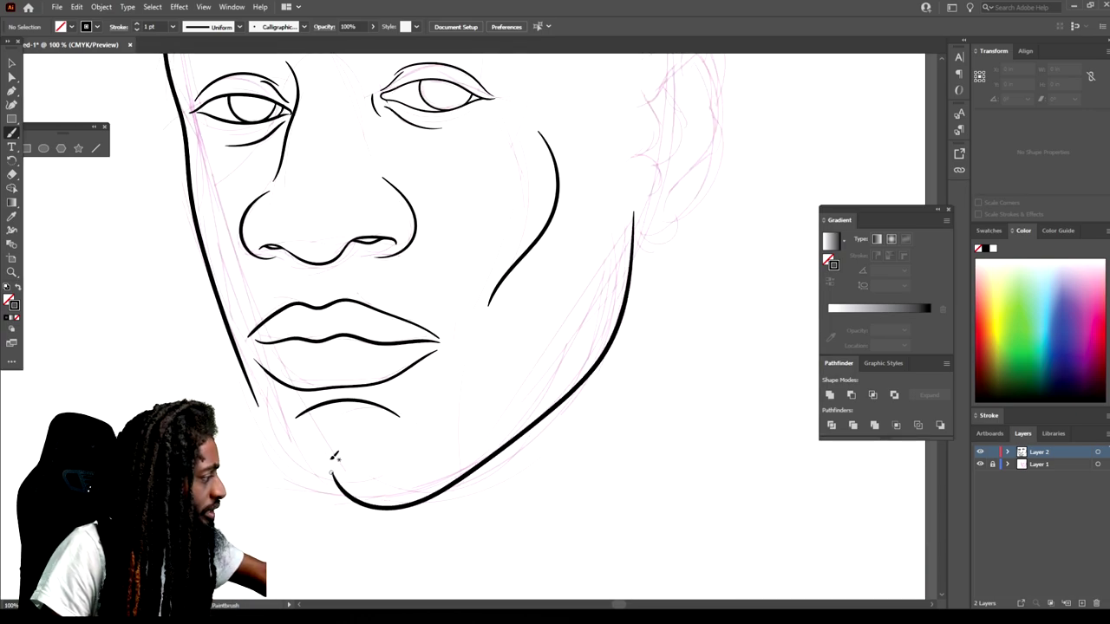
scroll(557, 452, "down", 1)
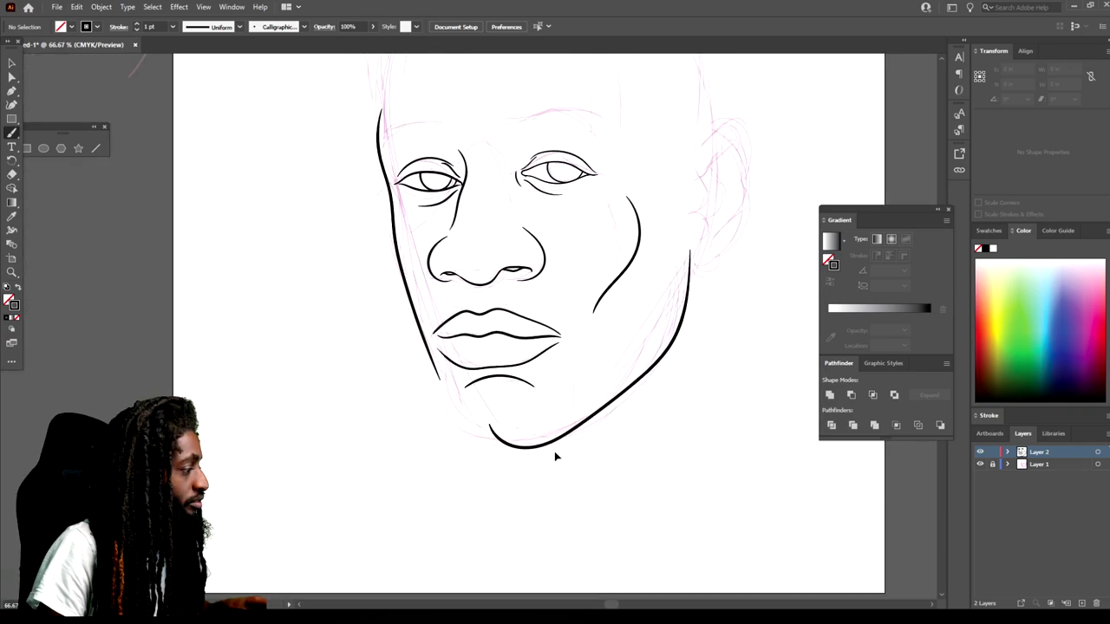
scroll(557, 451, "up", 2)
scroll(557, 451, "down", 2)
mouse_move(520, 494)
left_mouse_down()
mouse_move(424, 514)
mouse_move(379, 488)
mouse_move(255, 143)
left_mouse_up()
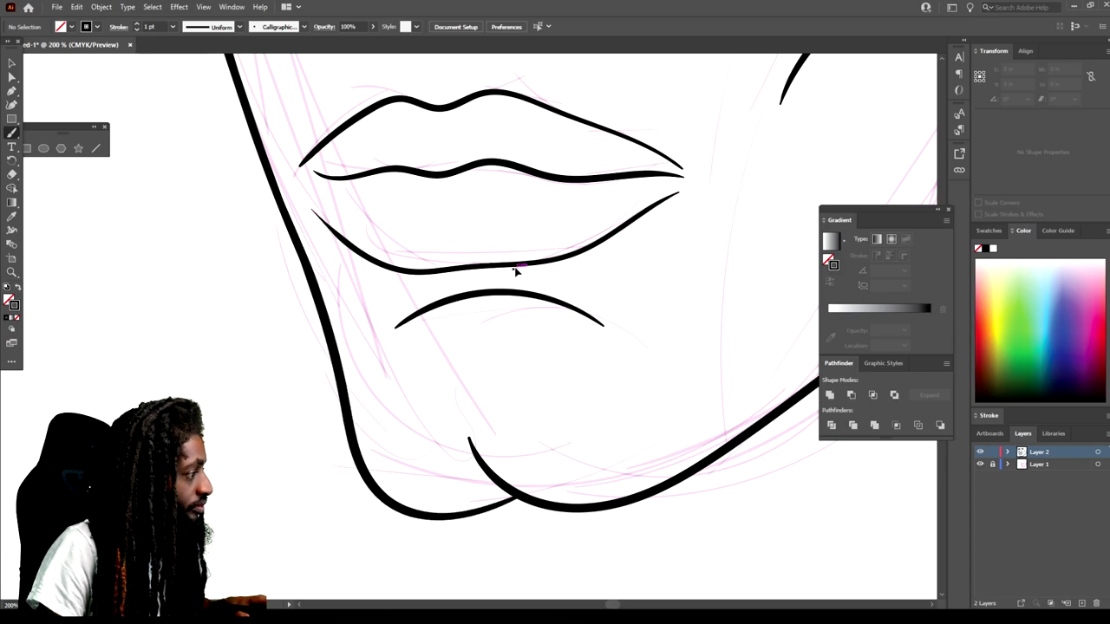
Ink the outer contour of the ear in one stroke from the top of the jawline around the lobe and over the upper rim
scroll(515, 265, "down", 3)
scroll(533, 250, "up", 2)
scroll(527, 255, "right", 3)
scroll(527, 252, "up", 2)
scroll(547, 245, "down", 2)
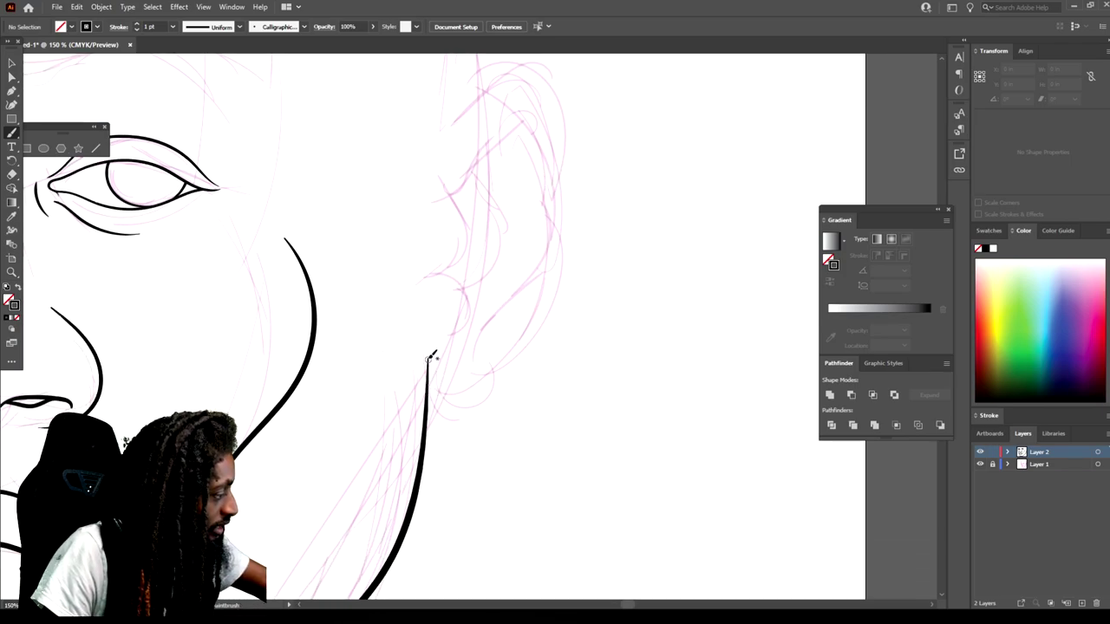
mouse_move(431, 356)
left_mouse_down()
mouse_move(461, 401)
mouse_move(524, 344)
mouse_move(572, 194)
mouse_move(512, 55)
mouse_move(435, 161)
left_mouse_up()
Ink the inner ear with the upper fold, the notched front edge and the curved folds inside the outer rim
scroll(433, 336, "up", 2)
mouse_move(433, 350)
left_mouse_down()
mouse_move(458, 324)
mouse_move(466, 279)
mouse_move(445, 225)
left_mouse_up()
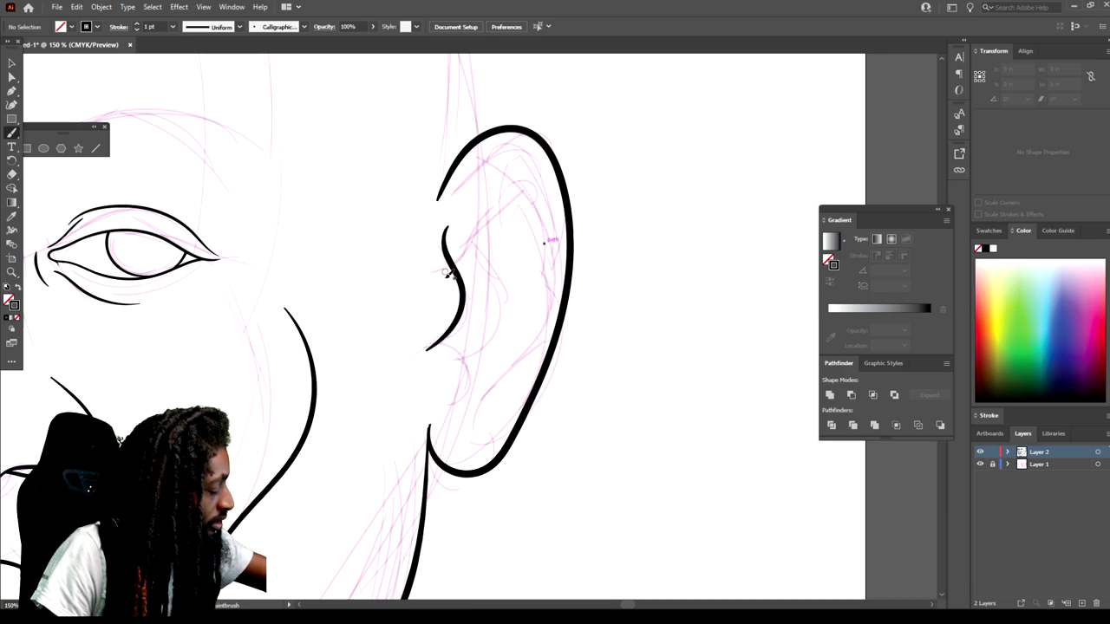
key("ctrl+z")
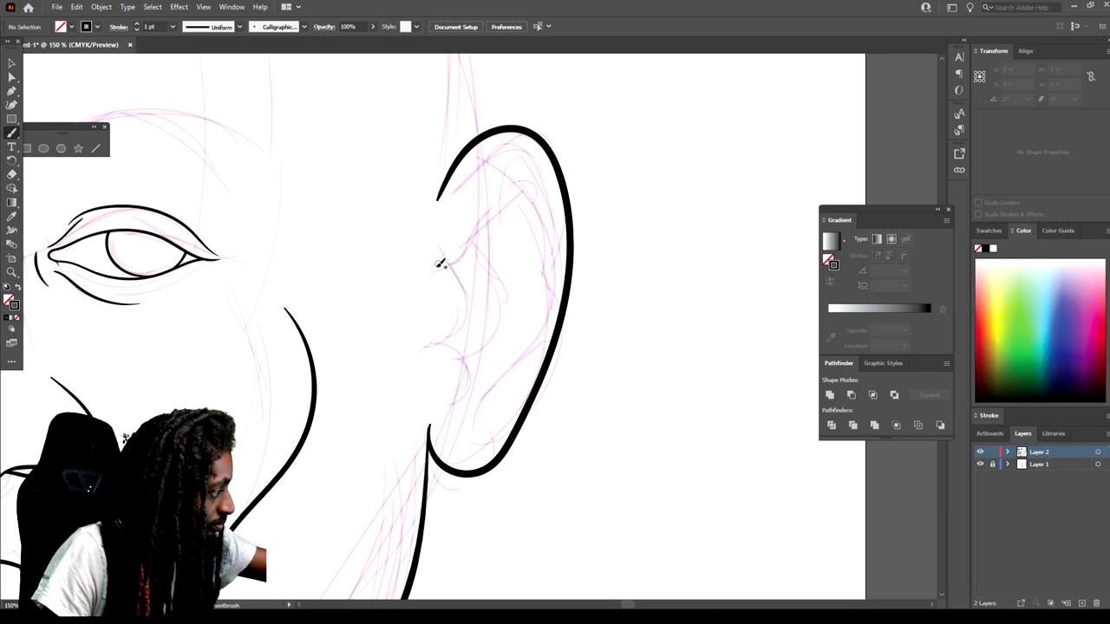
mouse_move(431, 272)
left_mouse_down()
mouse_move(478, 193)
mouse_move(526, 156)
mouse_move(534, 165)
left_mouse_up()
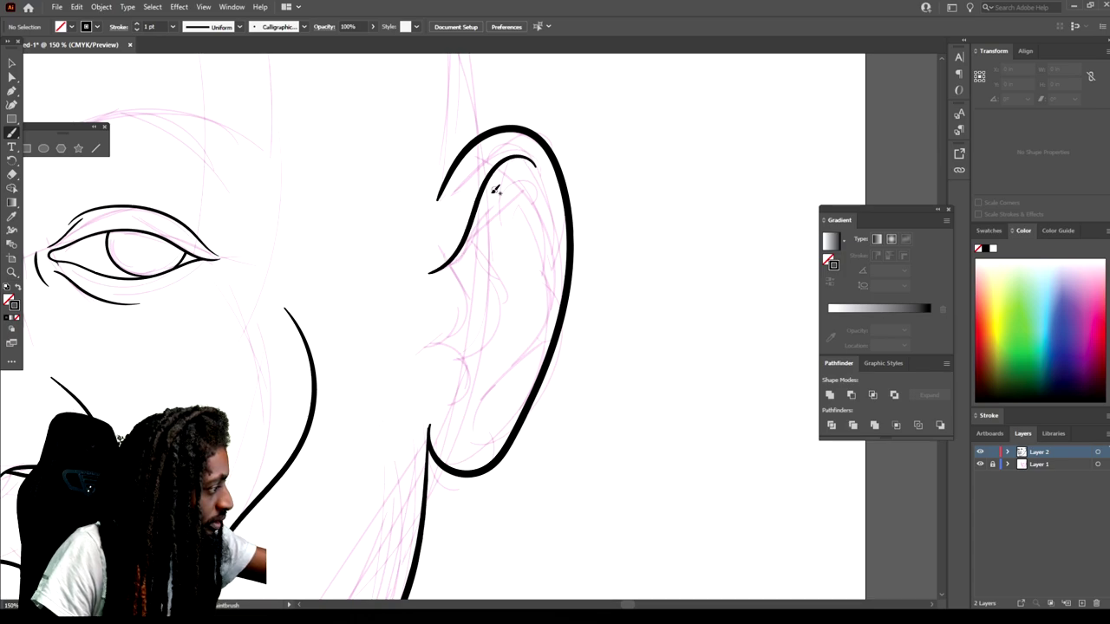
mouse_move(454, 263)
left_mouse_down()
mouse_move(470, 297)
mouse_move(457, 327)
left_mouse_up()
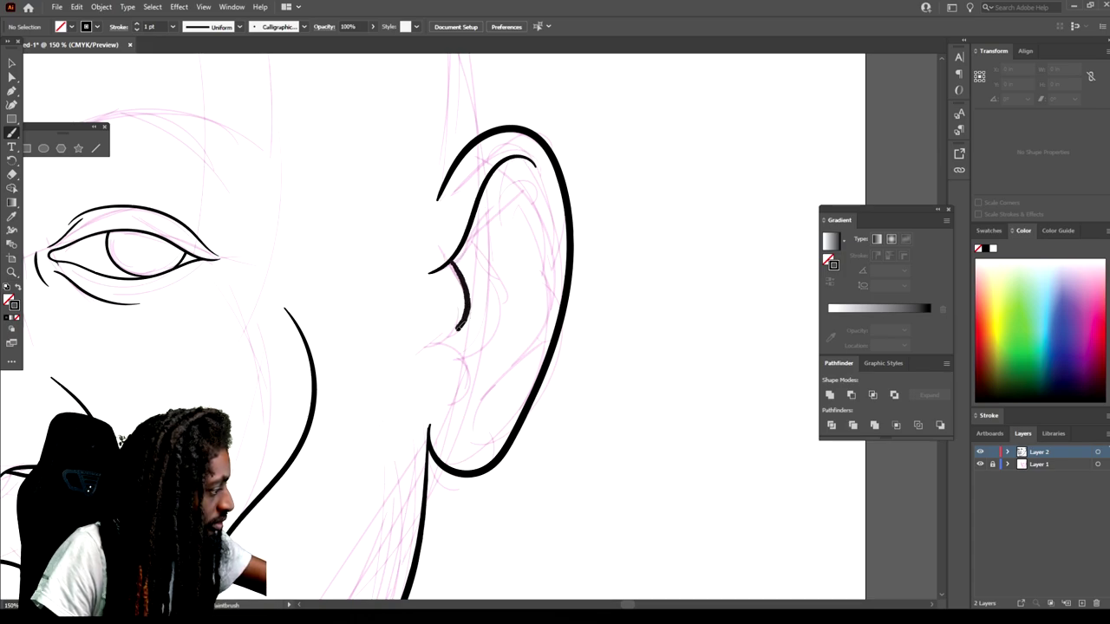
left_click_drag(463, 377, 459, 401)
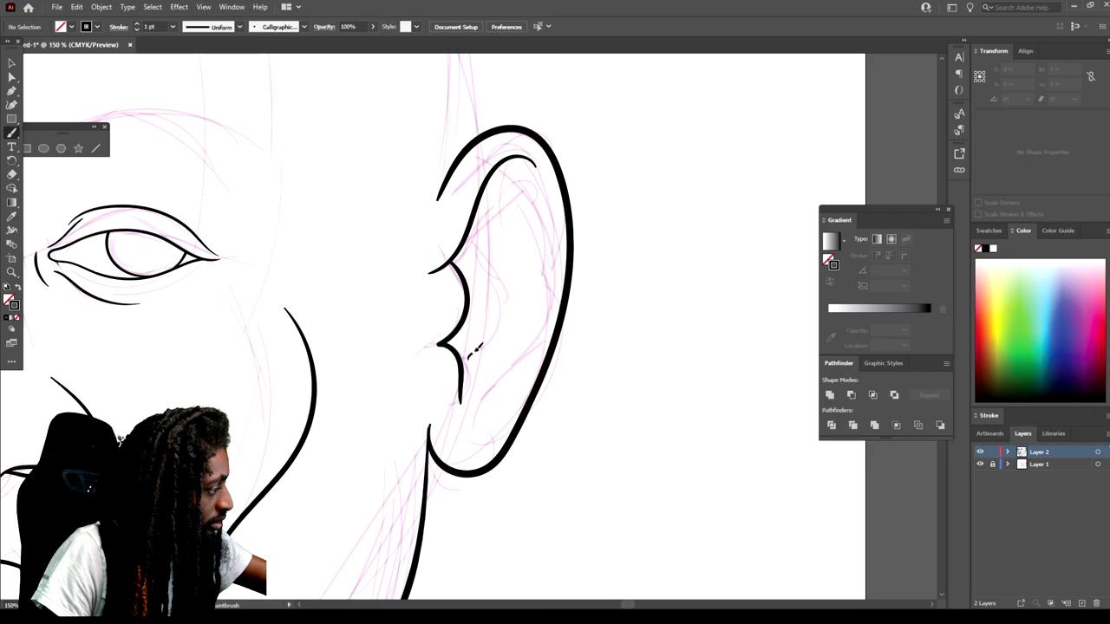
mouse_move(475, 351)
left_mouse_down()
mouse_move(504, 318)
mouse_move(500, 269)
left_mouse_up()
mouse_move(473, 234)
left_mouse_down()
mouse_move(492, 174)
mouse_move(503, 224)
left_mouse_up()
mouse_move(491, 390)
left_mouse_down()
mouse_move(560, 296)
mouse_move(550, 232)
mouse_move(507, 170)
left_mouse_up()
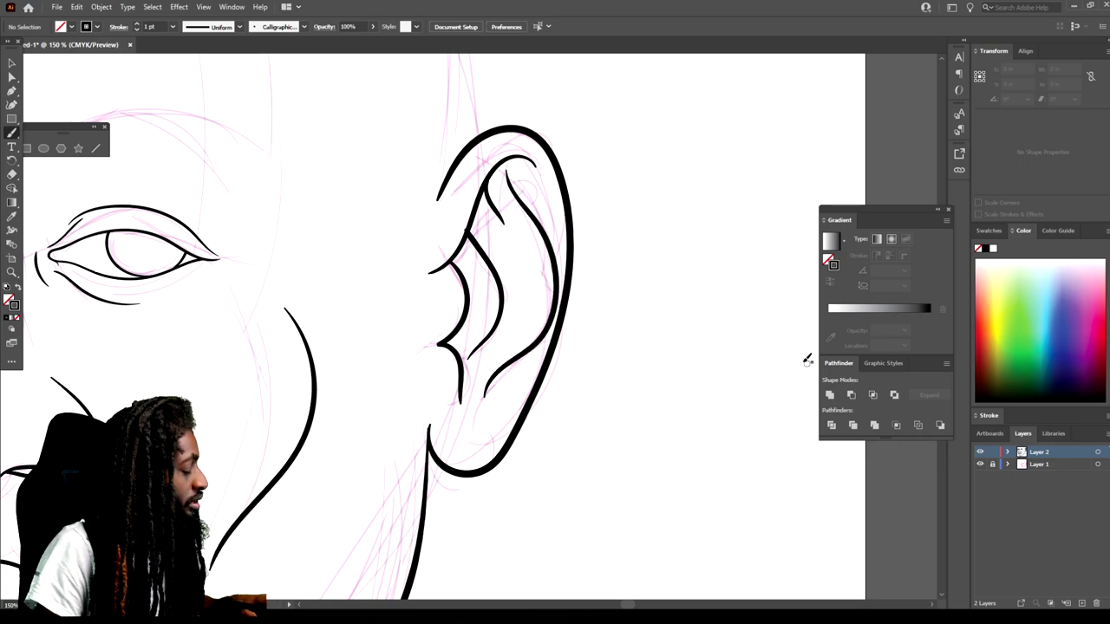
Ink the top of the head in one arched stroke from the far temple over the crown to the ear
key("ctrl+minus")
key("ctrl+minus")
key("ctrl+plus")
scroll(675, 342, "up", 5)
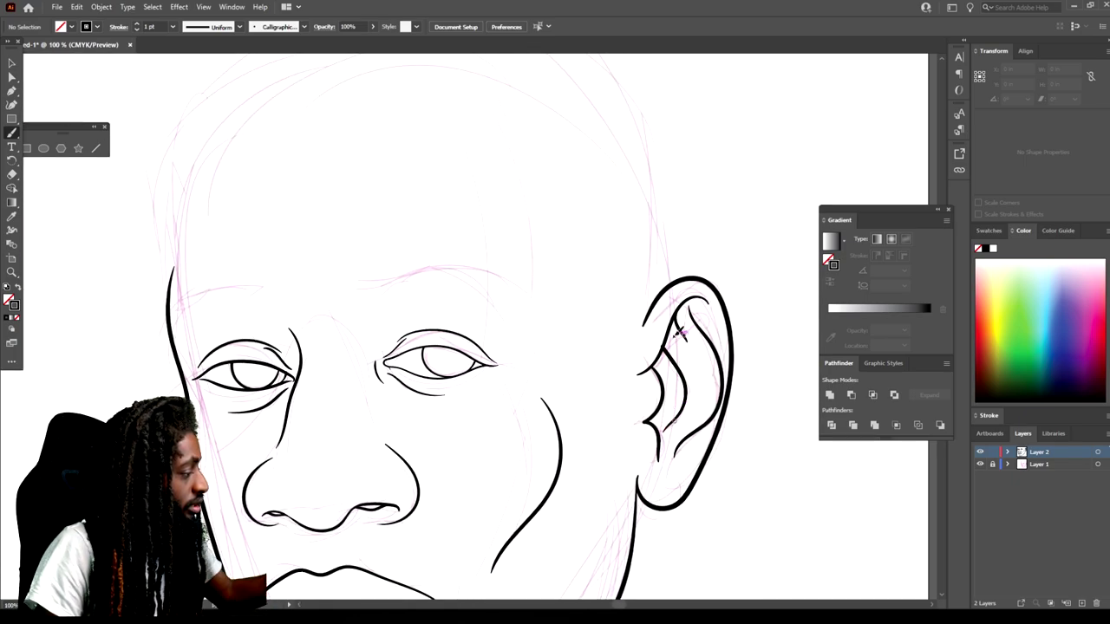
mouse_move(173, 368)
left_mouse_down()
mouse_move(185, 258)
mouse_move(220, 203)
mouse_move(281, 156)
mouse_move(362, 127)
mouse_move(459, 124)
mouse_move(569, 163)
mouse_move(632, 229)
mouse_move(660, 302)
mouse_move(667, 422)
left_mouse_up()
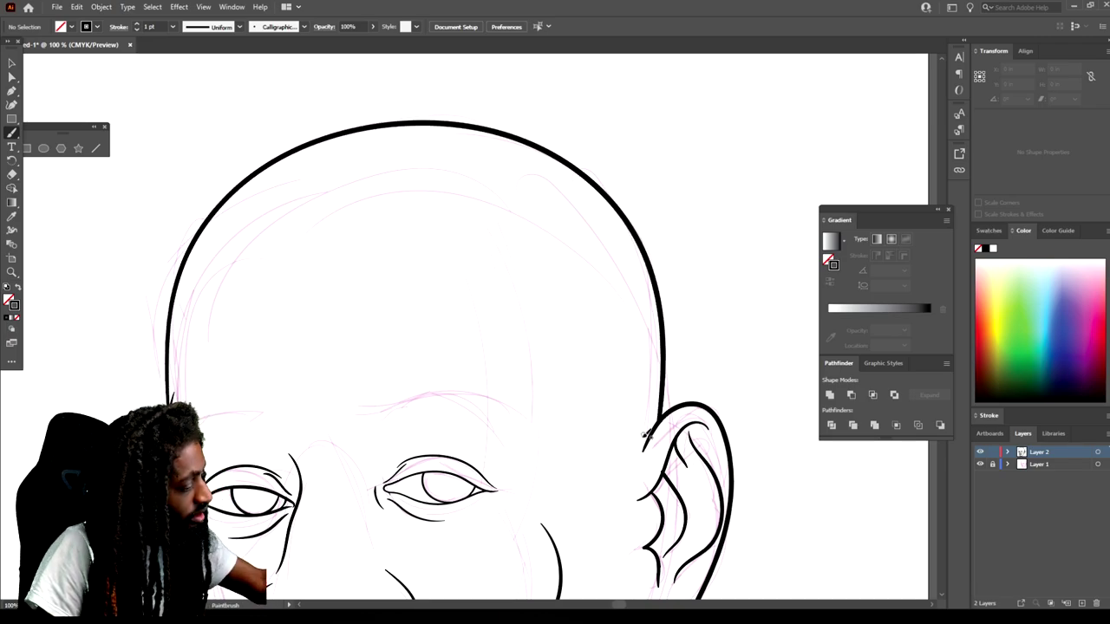
Switch to the Pencil tool with Fill new pencil strokes enabled, and swap the colors to a black fill without stroke
scroll(538, 424, "down", 2)
scroll(570, 445, "down", 3)
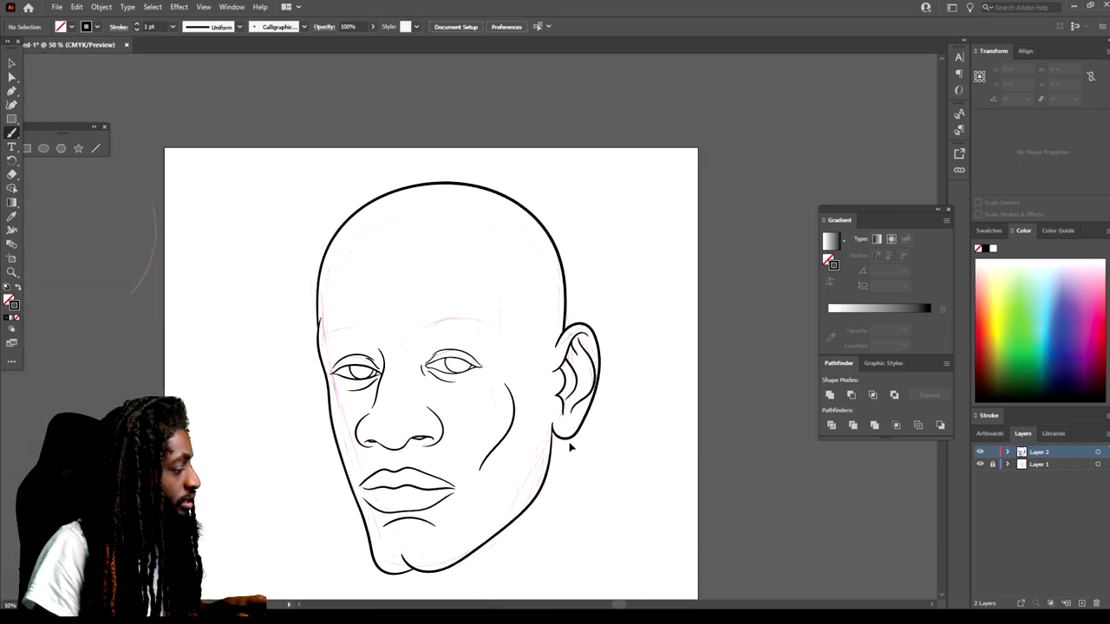
scroll(570, 445, "up", 2)
scroll(570, 444, "up", 2)
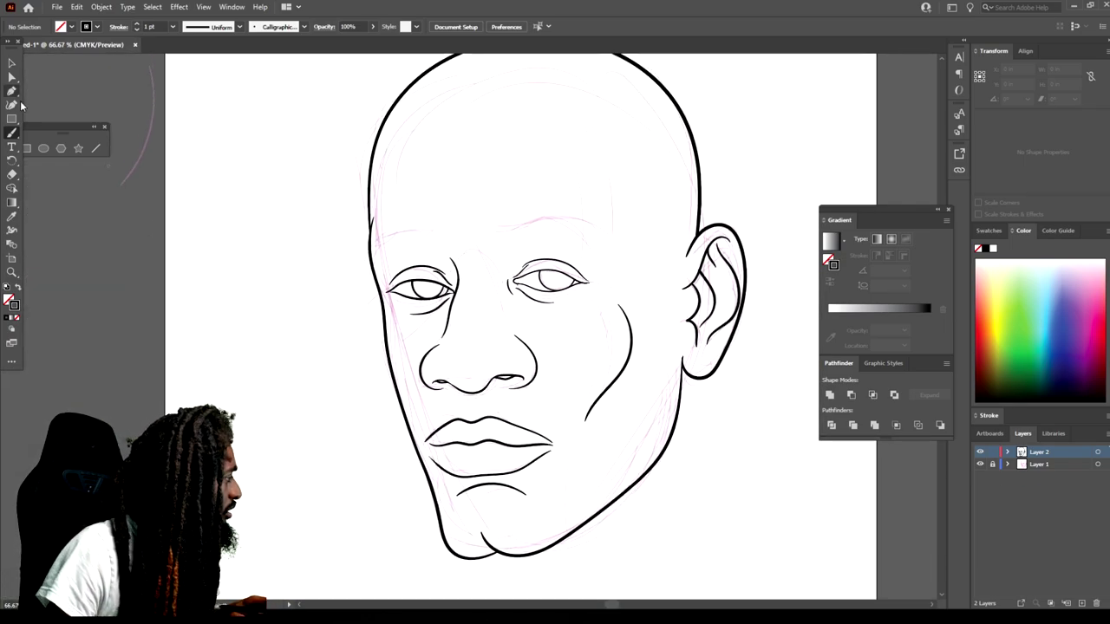
left_click(13, 145)
left_click(11, 132)
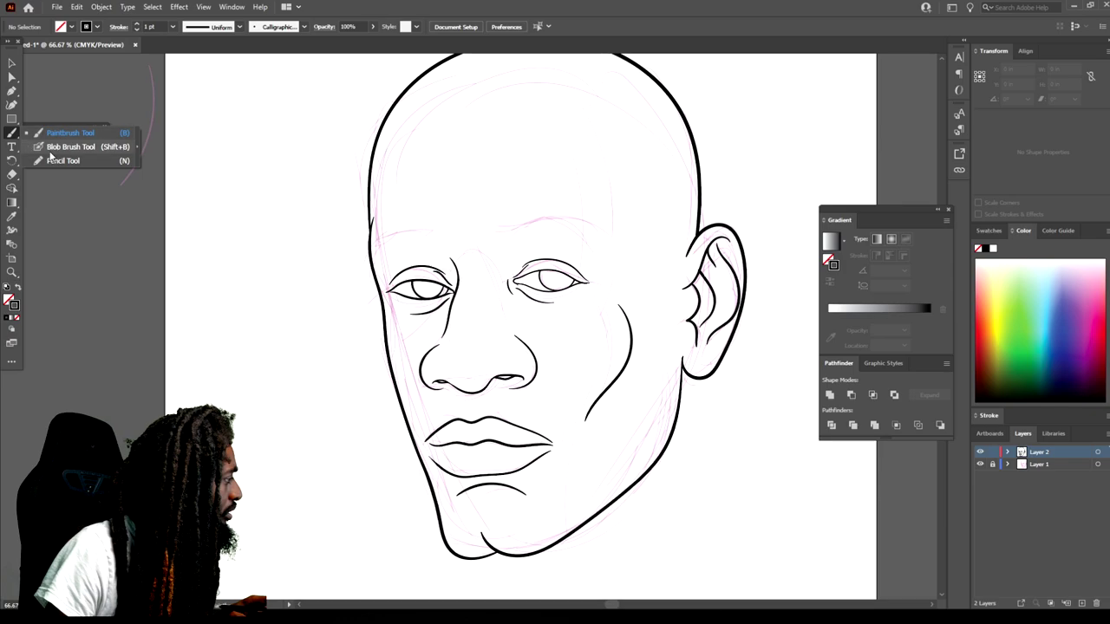
left_click(52, 162)
double_click(13, 135)
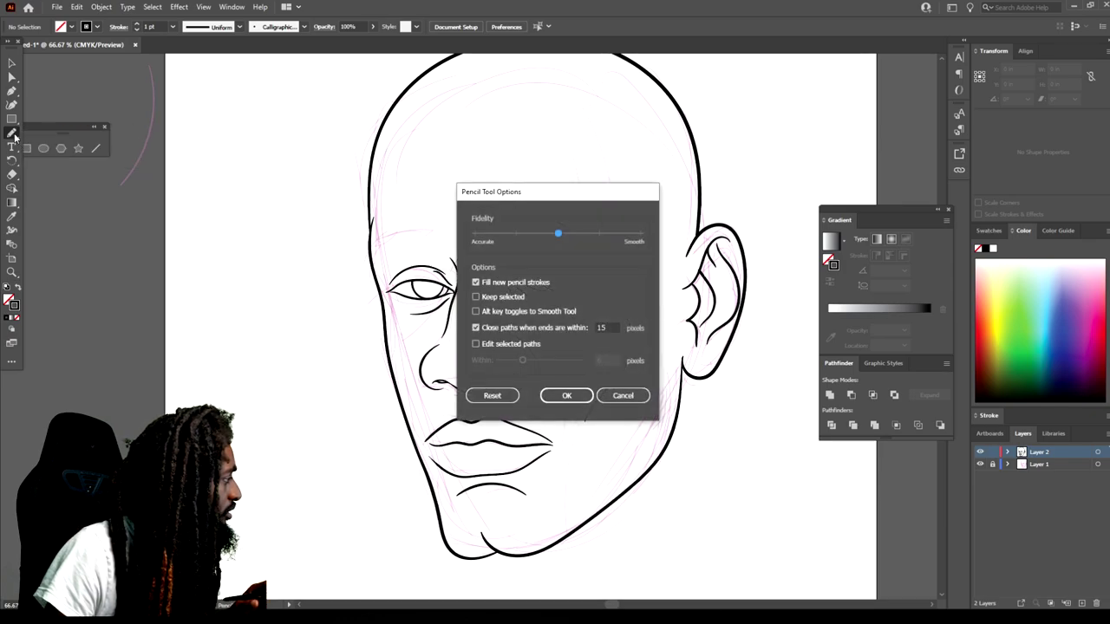
left_click(564, 396)
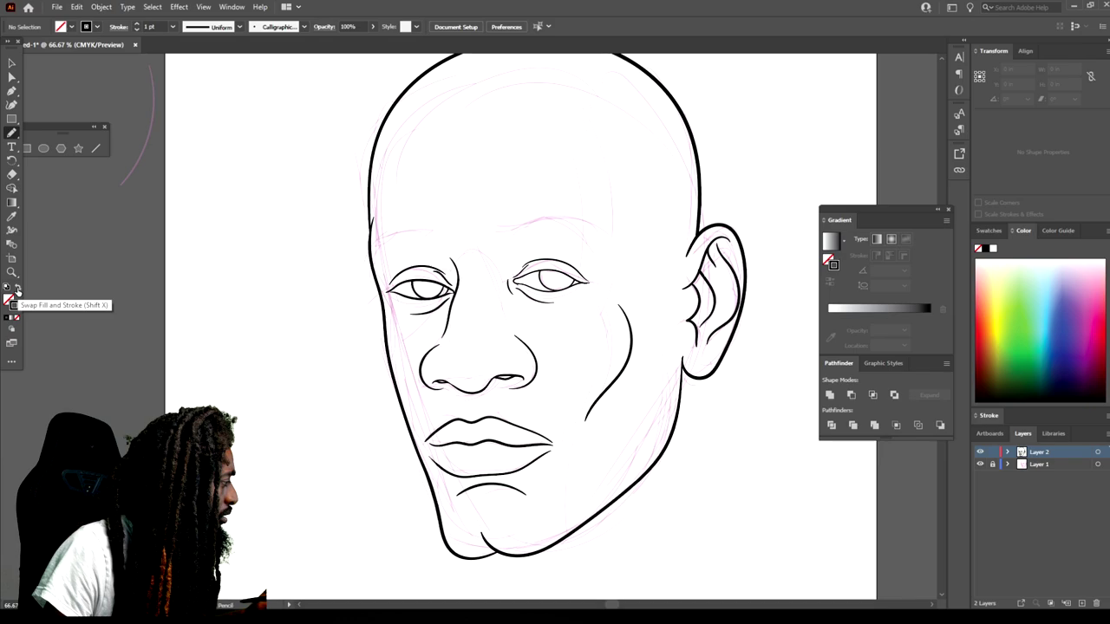
left_click(18, 289)
Draw the eyebrow on the far side of the face as a closed black shape with small hair notches along its edges
scroll(425, 303, "up", 5)
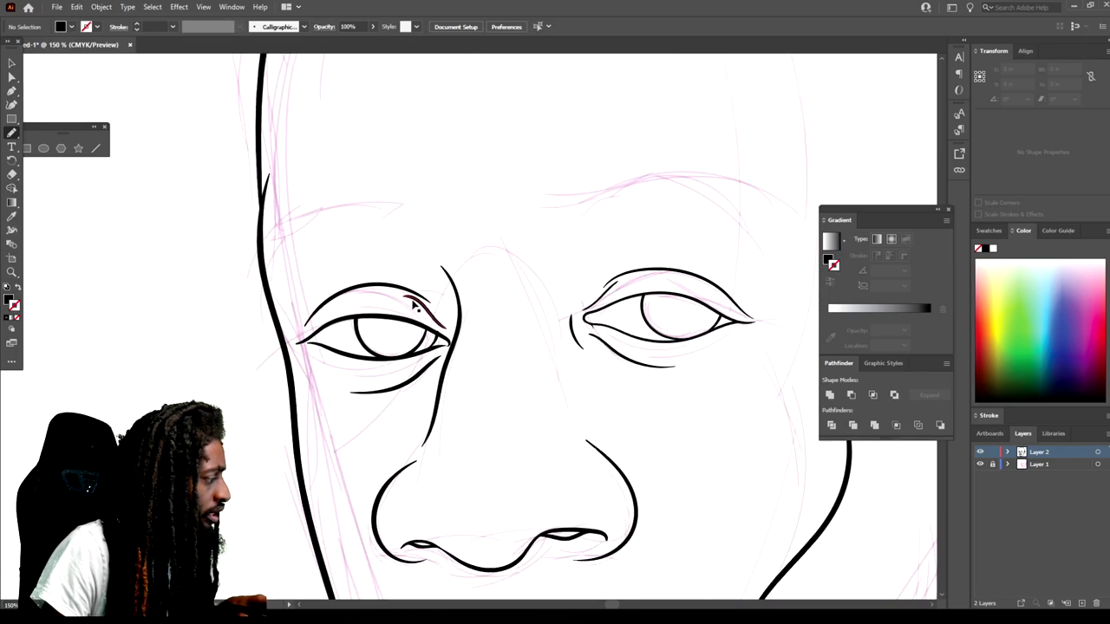
scroll(287, 352, "up", 2)
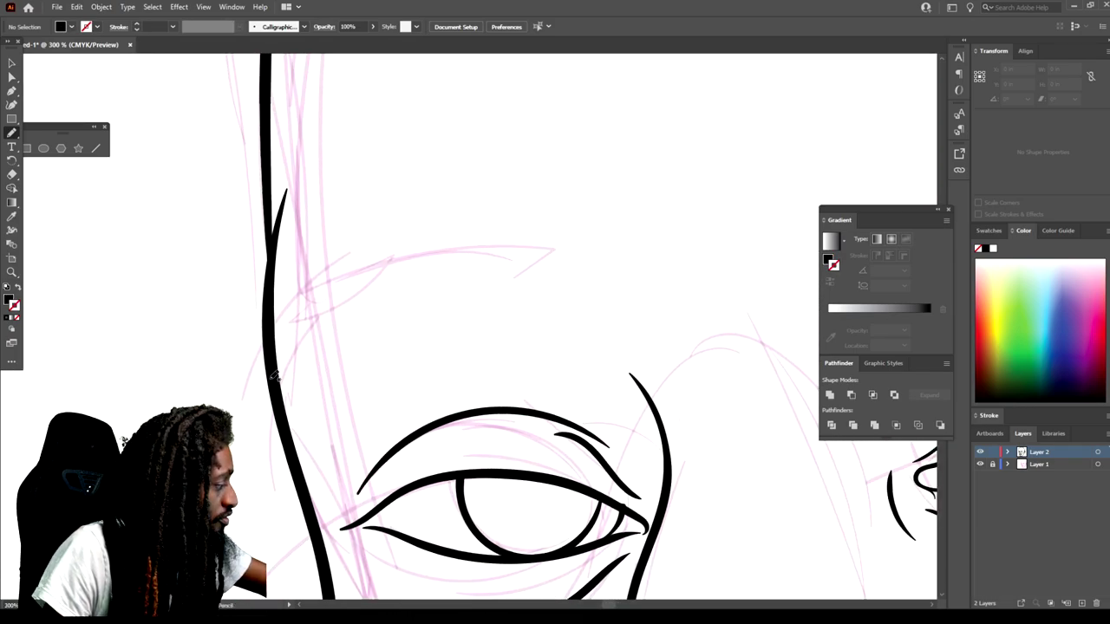
mouse_move(324, 326)
left_mouse_down()
mouse_move(400, 292)
mouse_move(390, 303)
mouse_move(440, 291)
left_mouse_up()
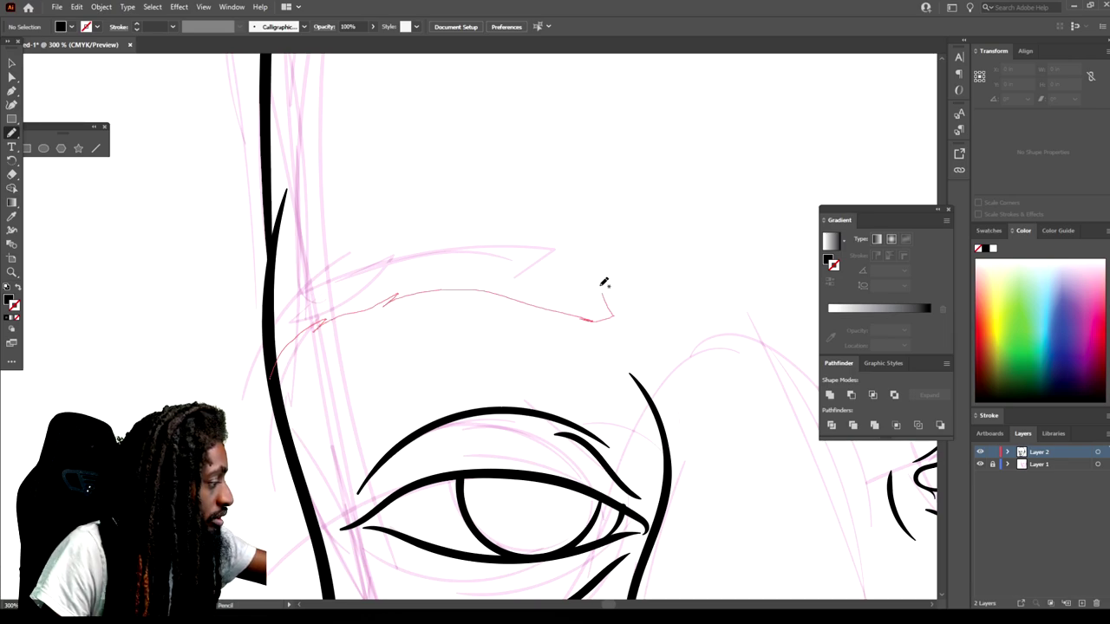
mouse_move(592, 262)
left_mouse_down()
mouse_move(536, 230)
mouse_move(420, 229)
mouse_move(343, 244)
left_mouse_up()
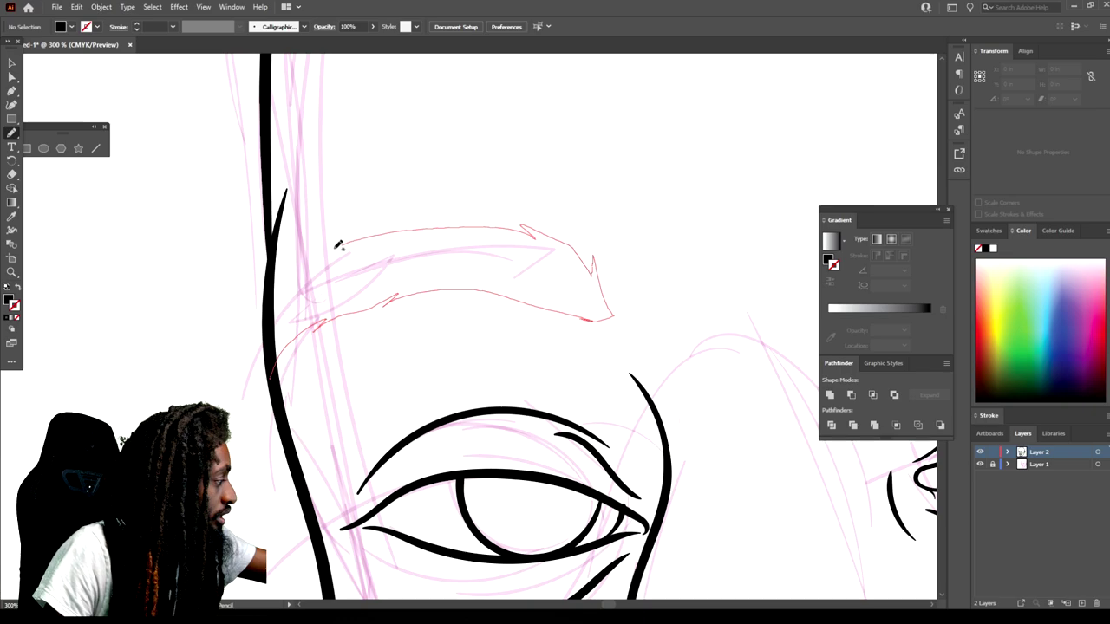
left_click_drag(279, 378, 279, 378)
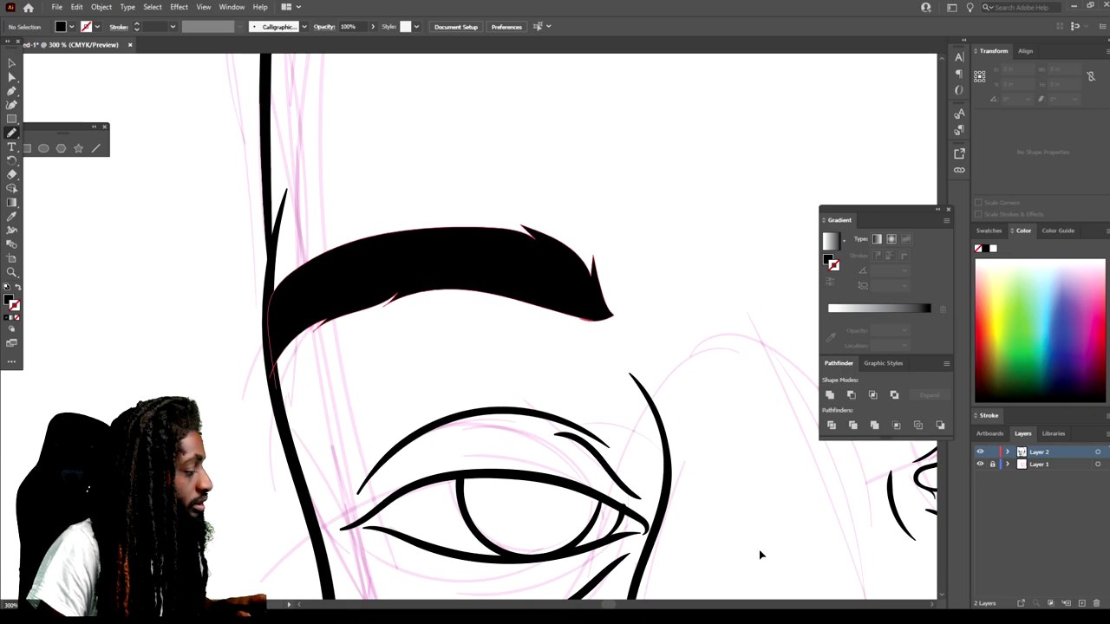
Draw the ear-side eyebrow as a closed black arch with jagged hair notches, tapering toward the temple
scroll(761, 549, "down", 3)
scroll(740, 508, "up", 2)
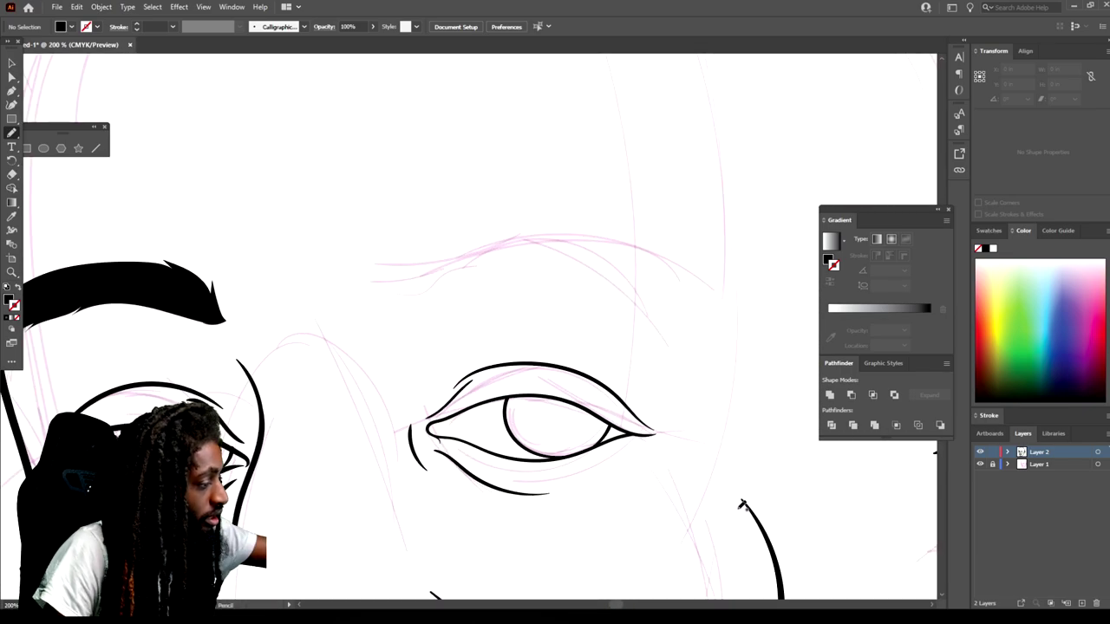
mouse_move(658, 276)
left_mouse_down()
mouse_move(559, 258)
mouse_move(501, 277)
left_mouse_up()
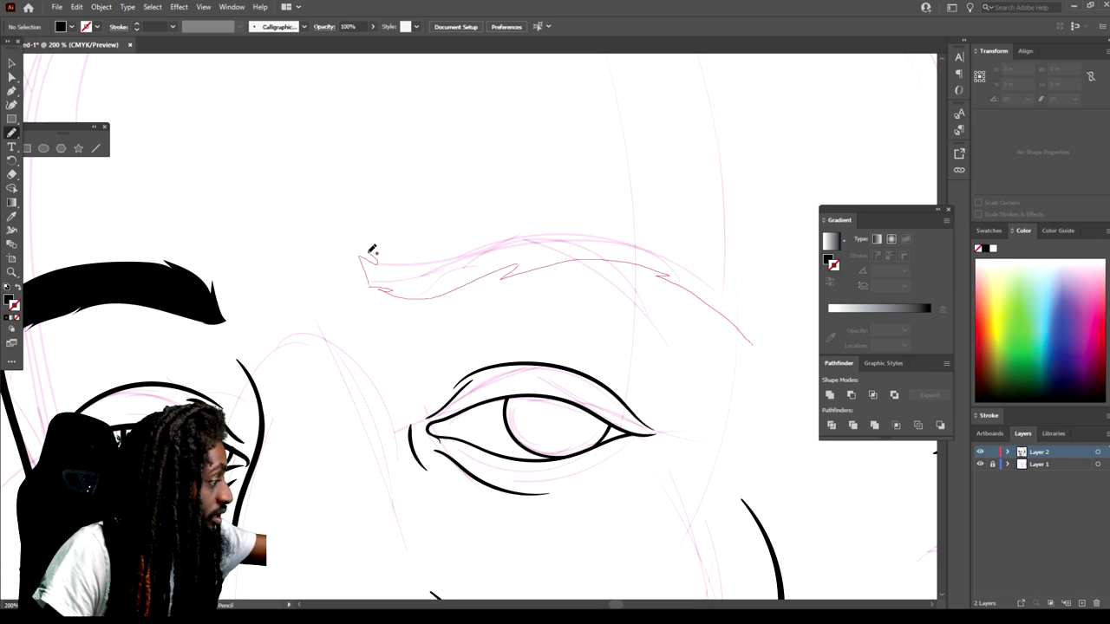
mouse_move(680, 241)
left_mouse_down()
mouse_move(716, 280)
mouse_move(761, 350)
left_mouse_up()
Fill the iris of the far eye with a solid black shape drawn along its outline and the lid edges
key("ctrl+minus")
key("ctrl+minus")
key("ctrl+minus")
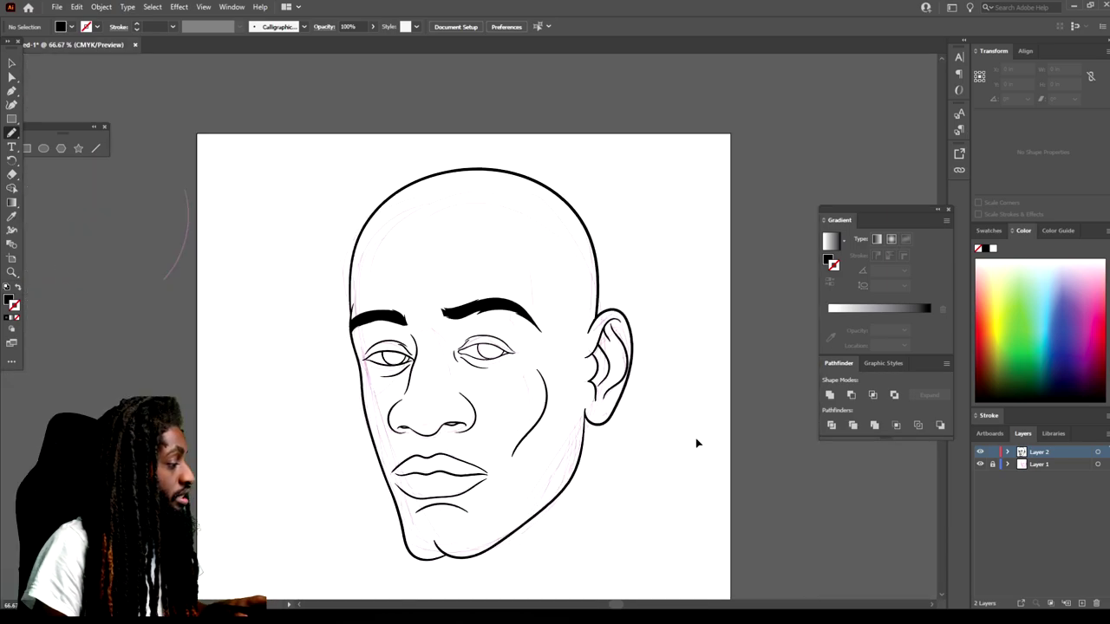
key("ctrl+plus")
key("ctrl+plus")
key("ctrl+plus")
key("ctrl+plus")
key("ctrl+plus")
key("ctrl+plus")
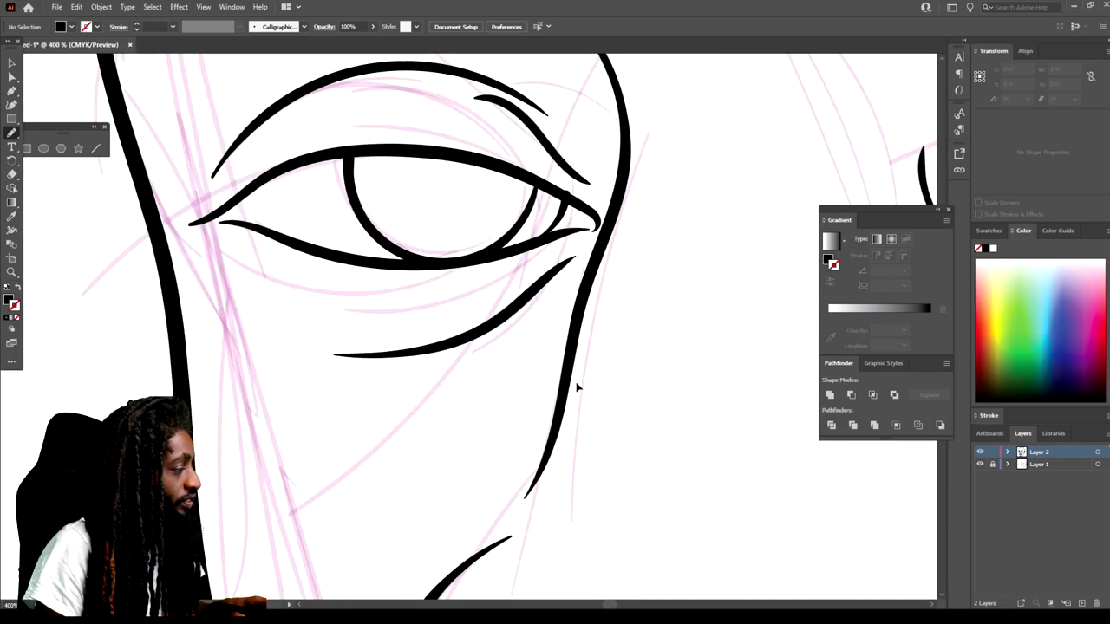
mouse_move(293, 212)
left_mouse_down()
mouse_move(328, 331)
mouse_move(442, 375)
mouse_move(552, 306)
mouse_move(571, 249)
mouse_move(396, 198)
mouse_move(293, 211)
left_mouse_up()
Fill the iris of the ear-side eye with a solid black shape drawn along its outline and the lid edges
key("ctrl+minus")
key("ctrl+minus")
key("ctrl+minus")
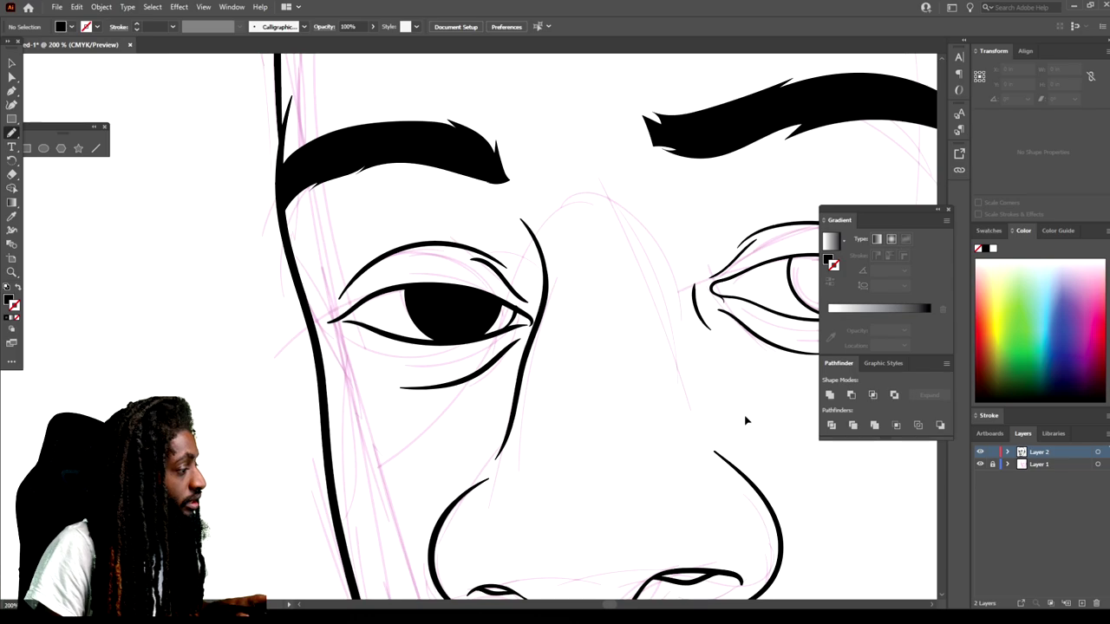
key("ctrl+plus")
key("ctrl+plus")
key("ctrl+plus")
key("ctrl+plus")
scroll(748, 405, "up", 3)
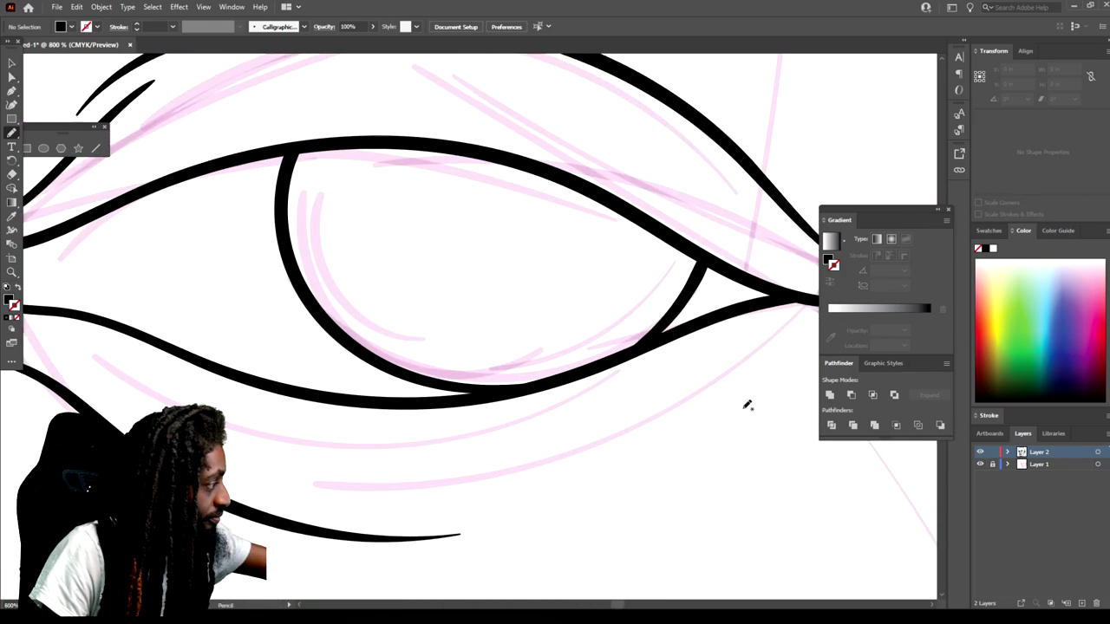
mouse_move(299, 145)
left_mouse_down()
mouse_move(282, 200)
mouse_move(301, 279)
mouse_move(370, 352)
mouse_move(464, 384)
mouse_move(527, 384)
mouse_move(588, 368)
mouse_move(677, 308)
left_mouse_up()
mouse_move(702, 253)
left_mouse_down()
mouse_move(559, 190)
mouse_move(440, 150)
mouse_move(307, 145)
mouse_move(338, 177)
mouse_move(561, 244)
mouse_move(660, 243)
mouse_move(557, 183)
mouse_move(406, 141)
mouse_move(307, 145)
mouse_move(305, 193)
left_mouse_up()
Draw the short hair as a closed black shape over the crown with a squared hairline corner and a pointed sideburn beside the ear
scroll(858, 469, "down", 7)
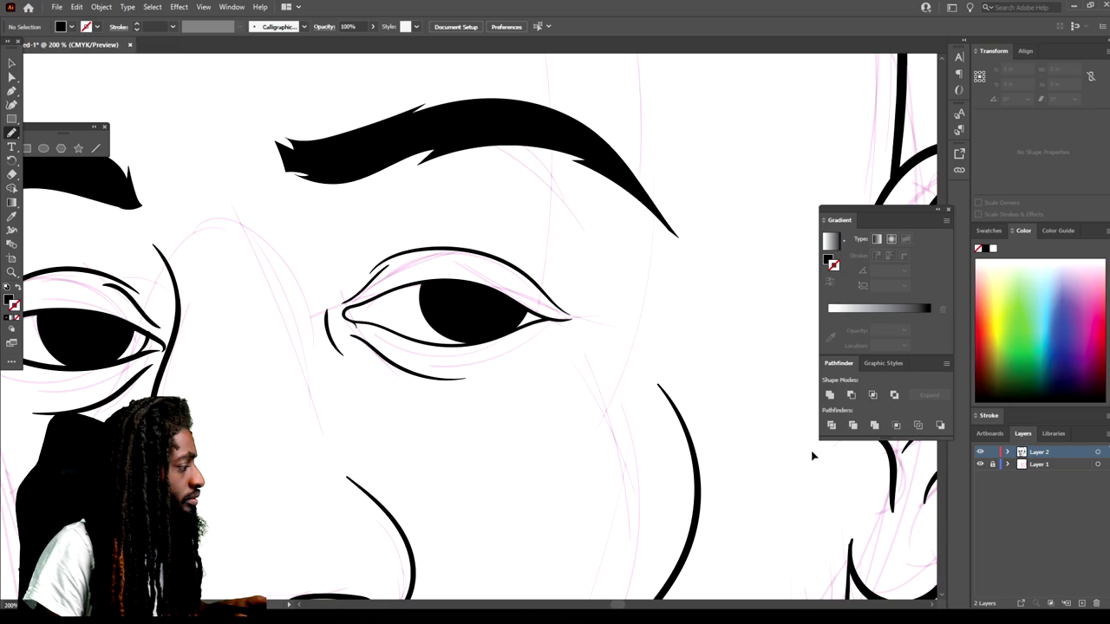
scroll(780, 426, "up", 2)
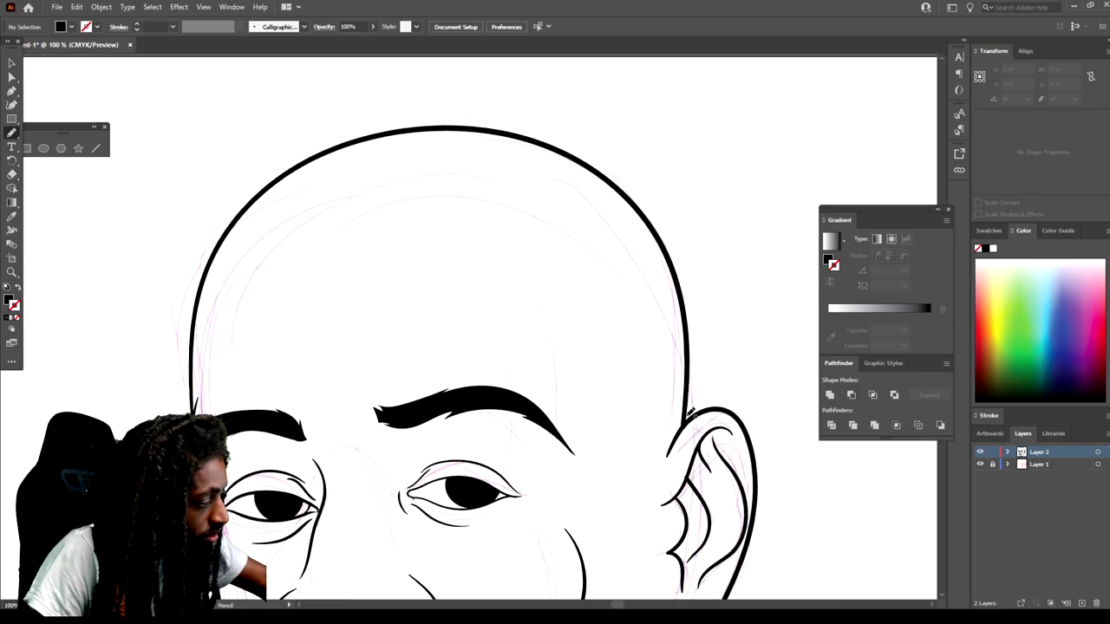
mouse_move(667, 451)
left_mouse_down()
mouse_move(652, 496)
mouse_move(652, 404)
left_mouse_up()
mouse_move(531, 291)
left_mouse_down()
mouse_move(528, 254)
mouse_move(406, 239)
mouse_move(315, 239)
mouse_move(204, 271)
mouse_move(242, 206)
mouse_move(277, 176)
mouse_move(375, 128)
mouse_move(495, 119)
mouse_move(568, 136)
mouse_move(630, 176)
mouse_move(670, 228)
mouse_move(690, 426)
left_mouse_up()
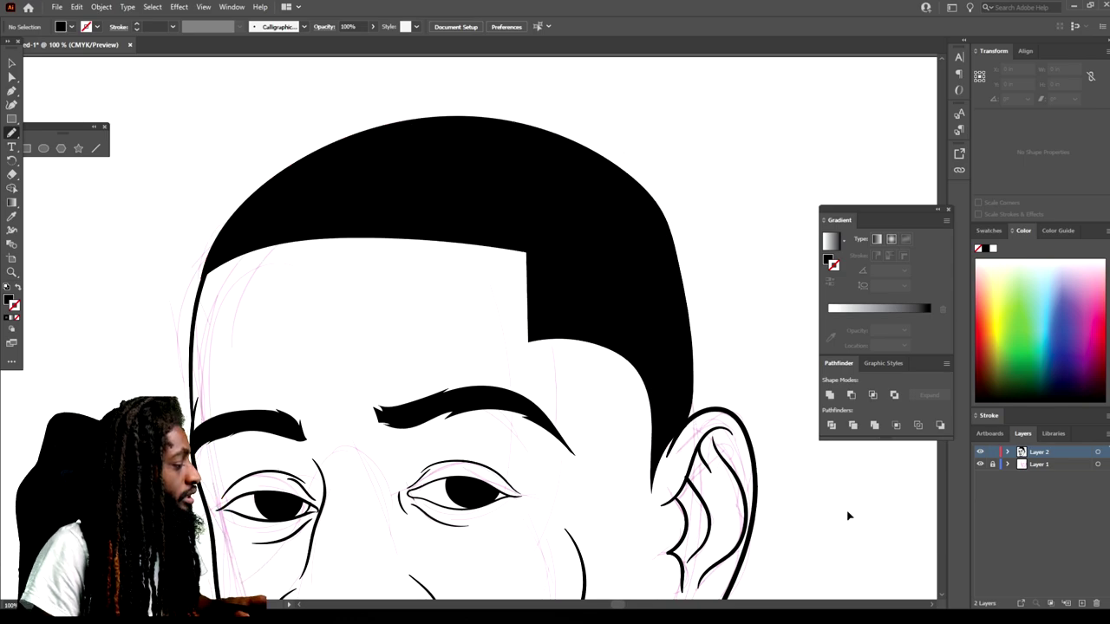
Fill the ear-side nostril opening with a solid black shape
key("ctrl+minus")
key("ctrl+minus")
key("ctrl+minus")
key("ctrl+minus")
key("ctrl+plus")
key("ctrl+plus")
key("ctrl+plus")
key("ctrl+plus")
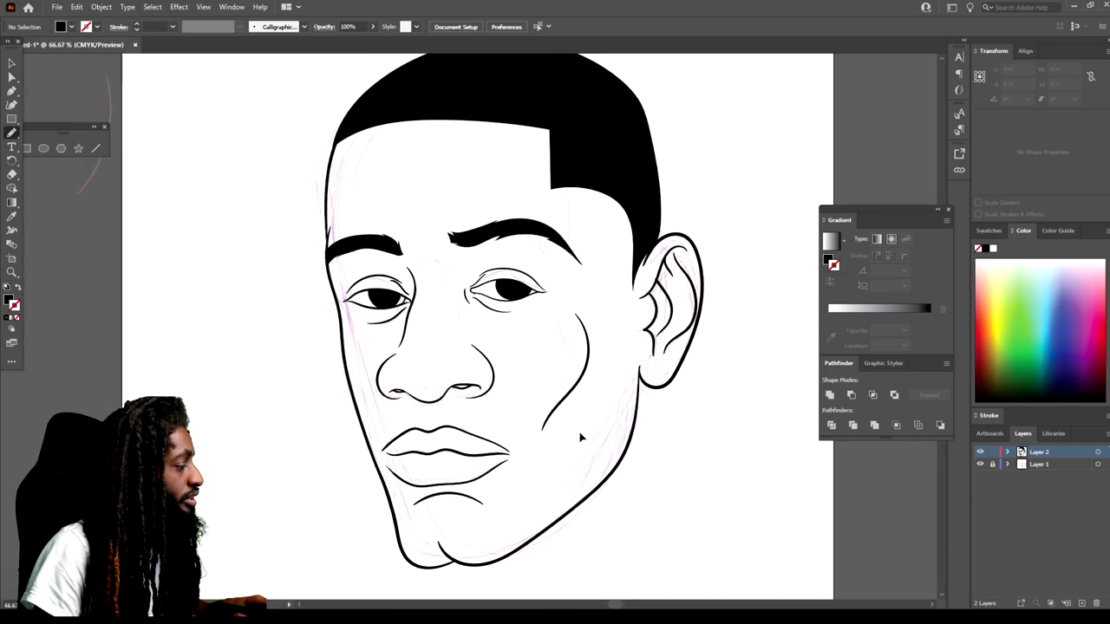
key("ctrl+plus")
key("ctrl+plus")
key("ctrl+plus")
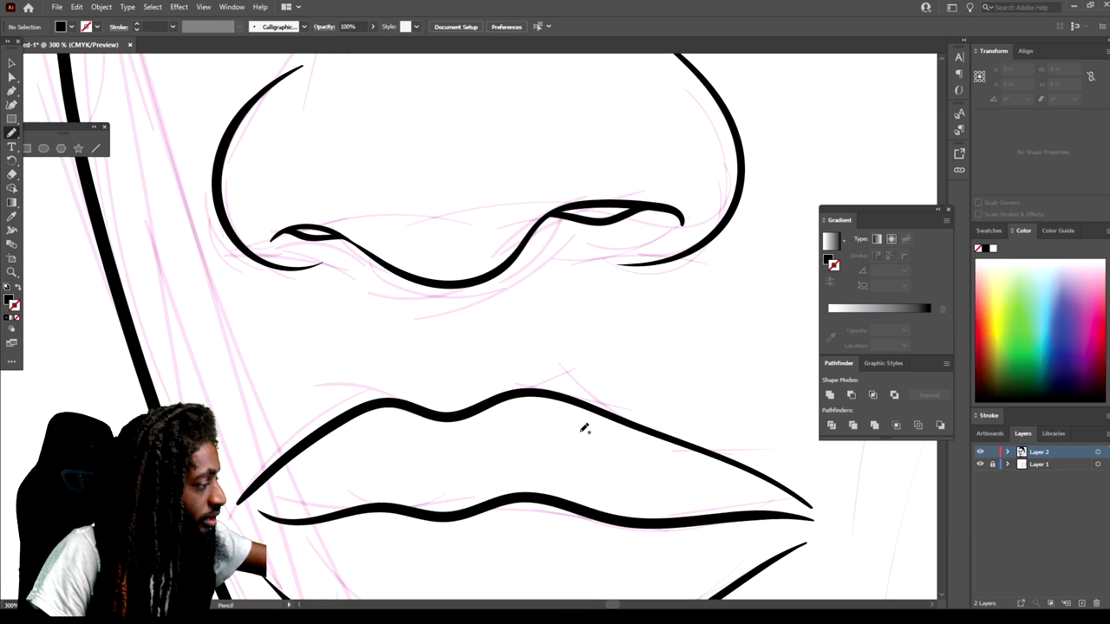
mouse_move(568, 210)
left_mouse_down()
mouse_move(624, 211)
mouse_move(579, 200)
mouse_move(543, 227)
left_mouse_up()
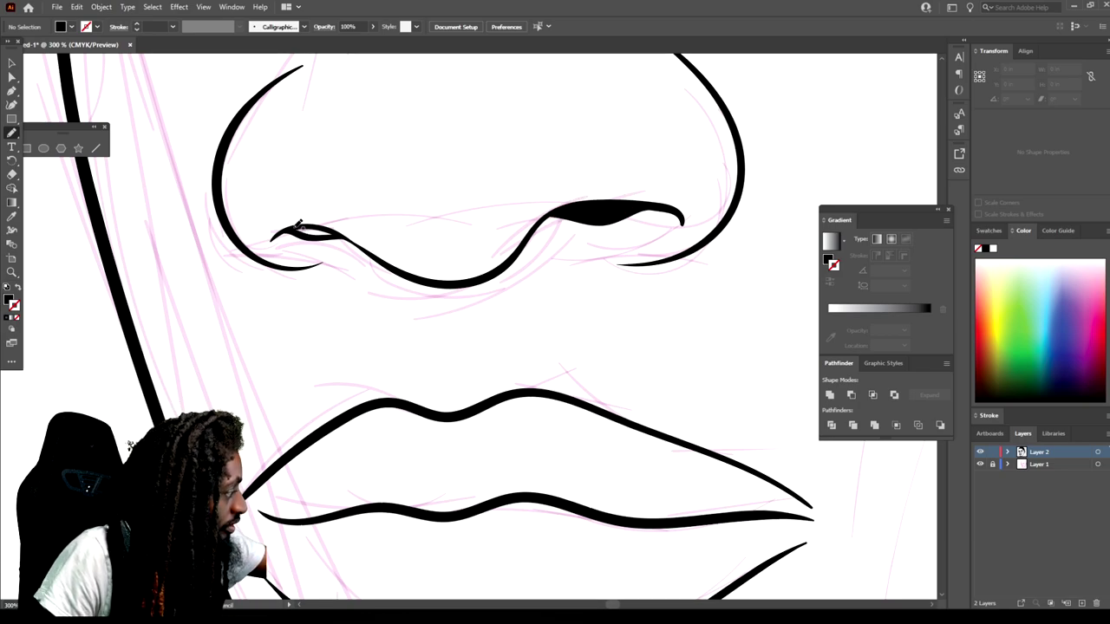
Fill the far nostril with solid black and draw both mustache halves above the upper lip as black shapes with jagged ends
left_click_drag(345, 232, 297, 234)
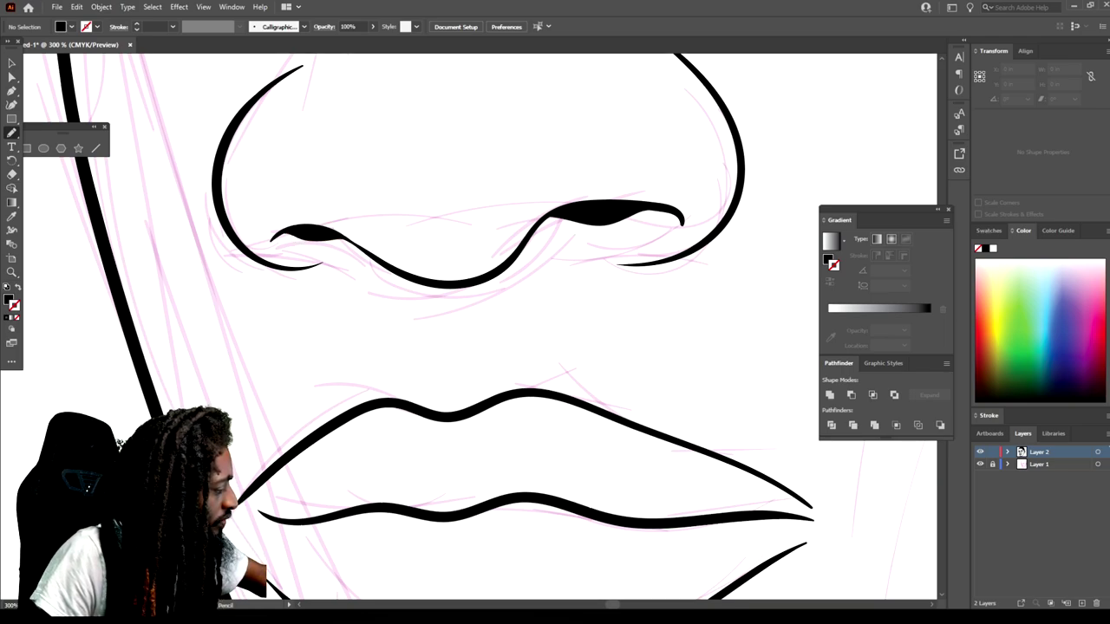
mouse_move(235, 479)
left_mouse_down()
mouse_move(364, 387)
mouse_move(416, 384)
mouse_move(431, 319)
mouse_move(416, 312)
mouse_move(278, 399)
mouse_move(236, 475)
left_mouse_up()
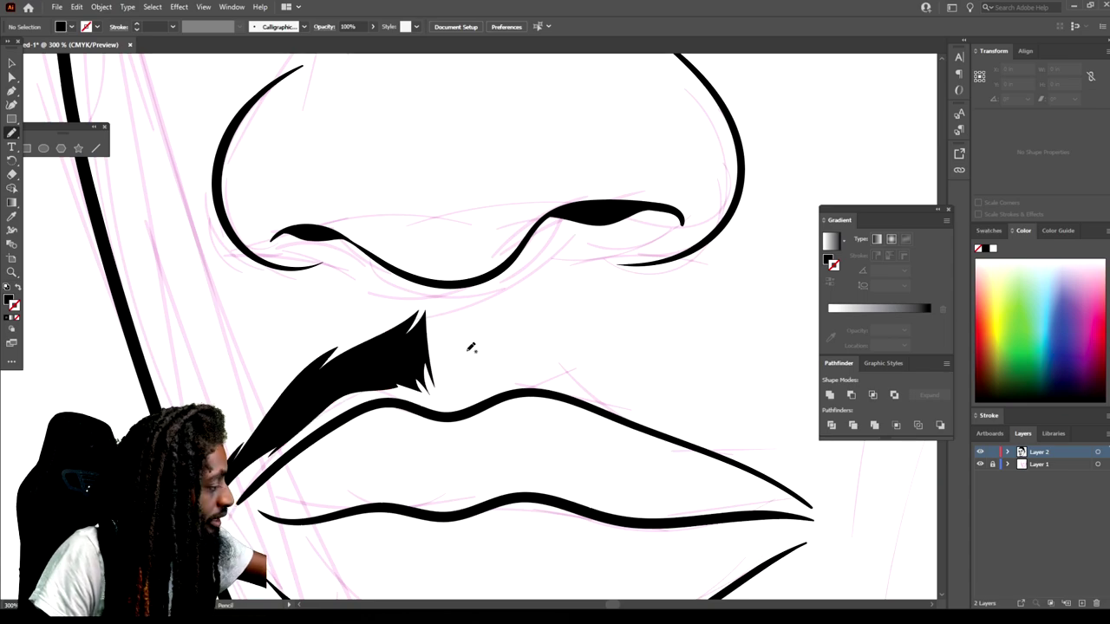
mouse_move(468, 394)
left_mouse_down()
mouse_move(485, 301)
mouse_move(622, 325)
mouse_move(716, 379)
mouse_move(845, 511)
mouse_move(723, 442)
mouse_move(570, 392)
mouse_move(619, 397)
mouse_move(592, 386)
mouse_move(462, 400)
left_mouse_up()
key("ctrl+minus")
key("ctrl+minus")
key("ctrl+minus")
key("ctrl+minus")
key("ctrl+minus")
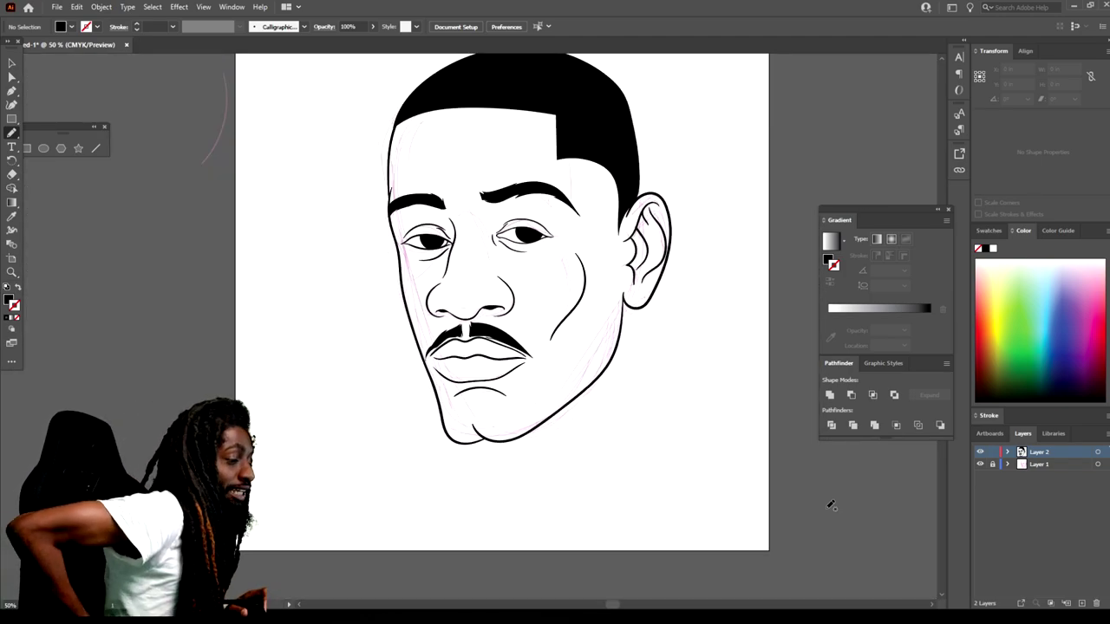
key("ctrl+plus")
key("ctrl+minus")
scroll(709, 473, "up", 2)
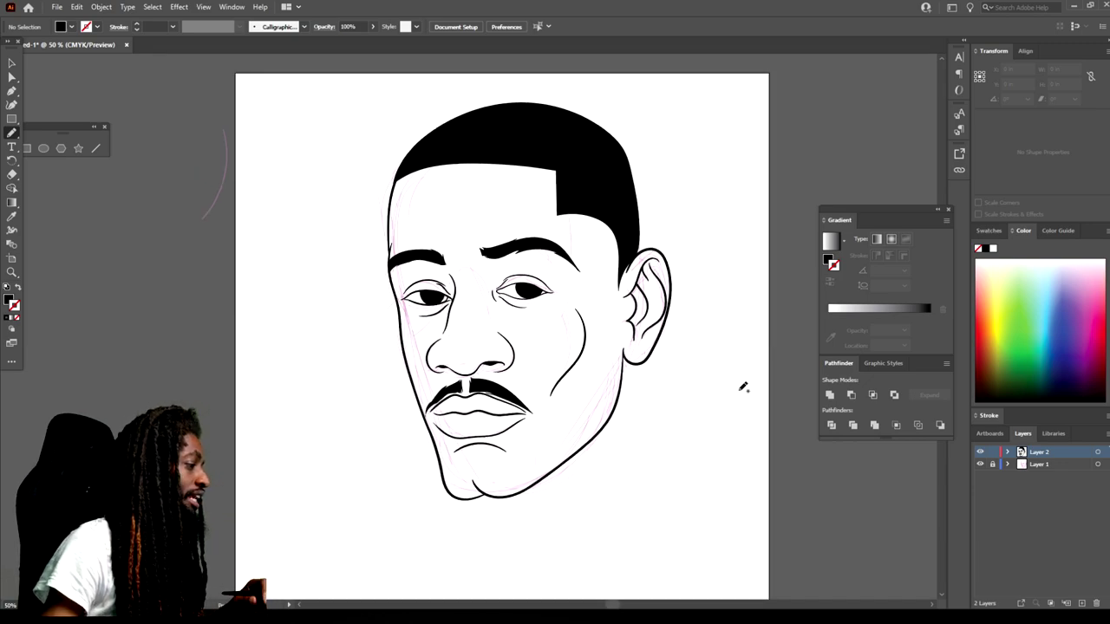
Lock the line art on Layer 2 and hide the rough sketch on Layer 1
left_click(980, 465)
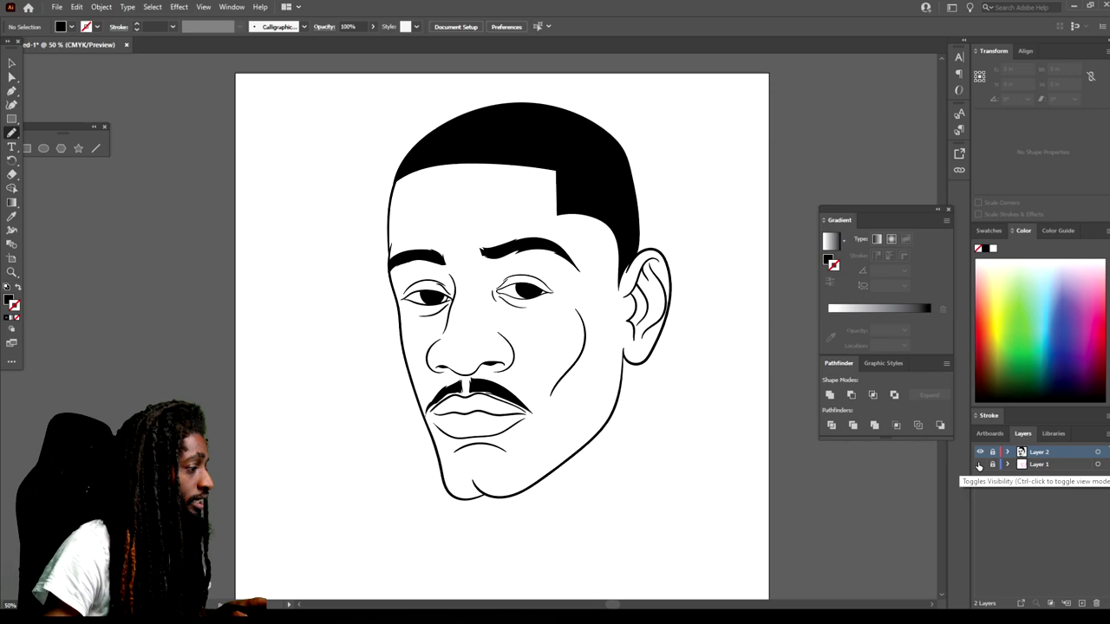
key("ctrl+minus")
key("ctrl+plus")
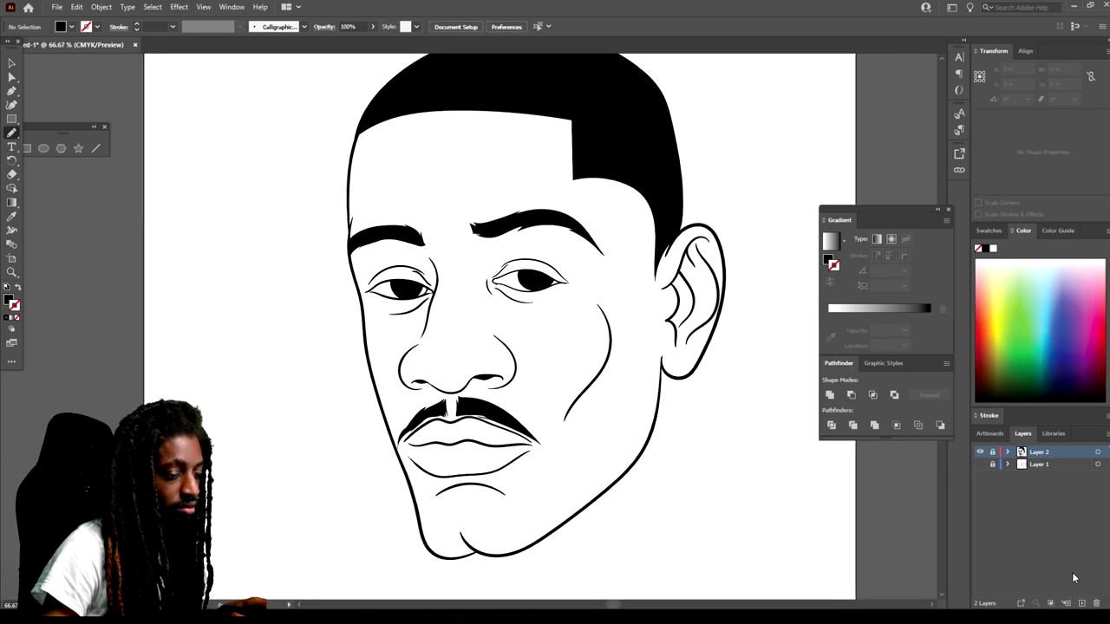
Add a new layer directly beneath the line-art layer and set the fill color to reddish brown A35836
left_click(1082, 603)
left_click_drag(1034, 455, 1044, 479)
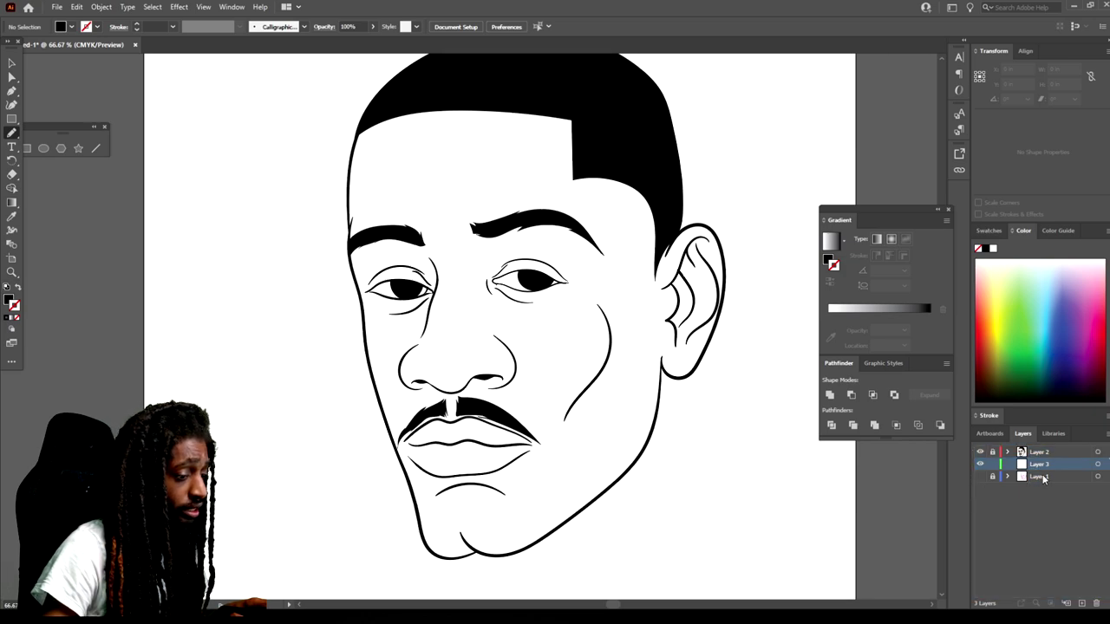
double_click(8, 301)
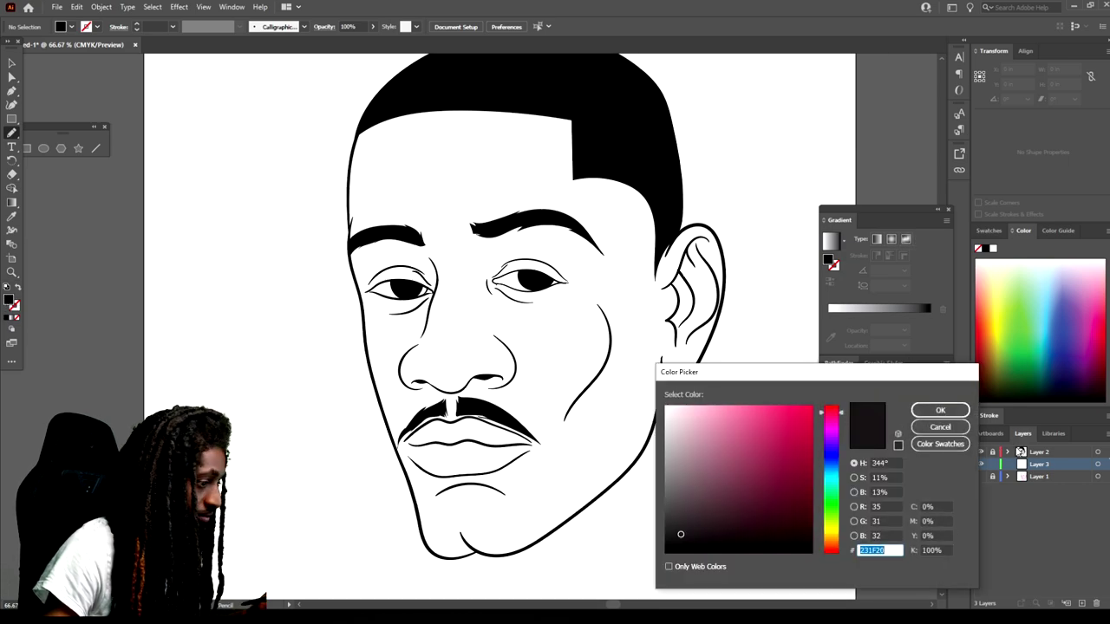
mouse_move(816, 481)
left_mouse_down()
mouse_move(838, 551)
mouse_move(717, 491)
mouse_move(781, 450)
mouse_move(775, 461)
left_mouse_up()
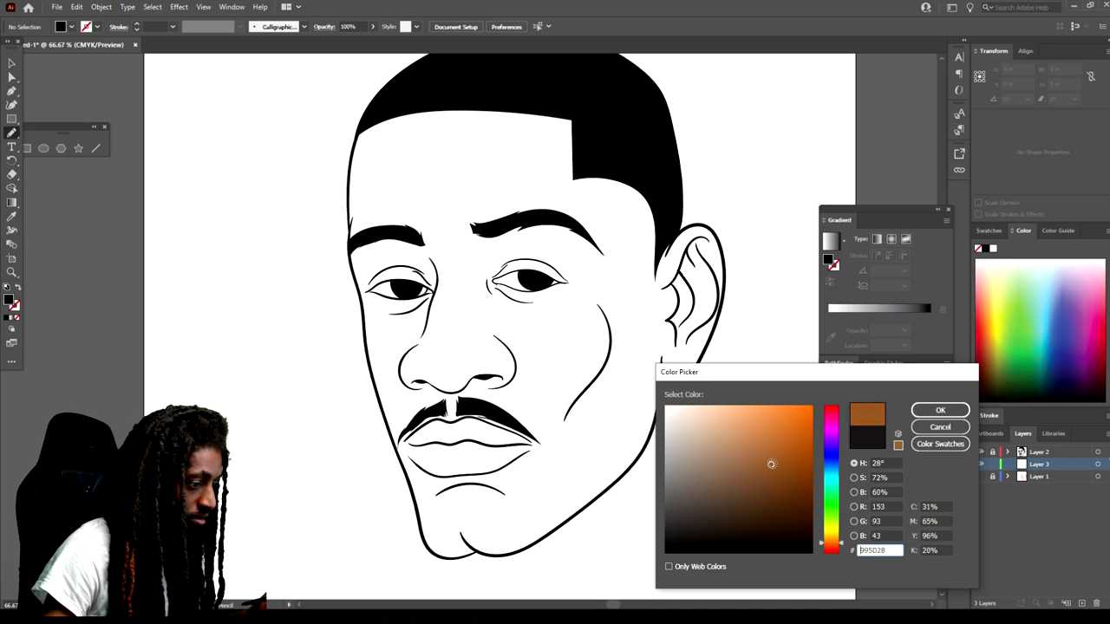
left_click_drag(835, 543, 832, 550)
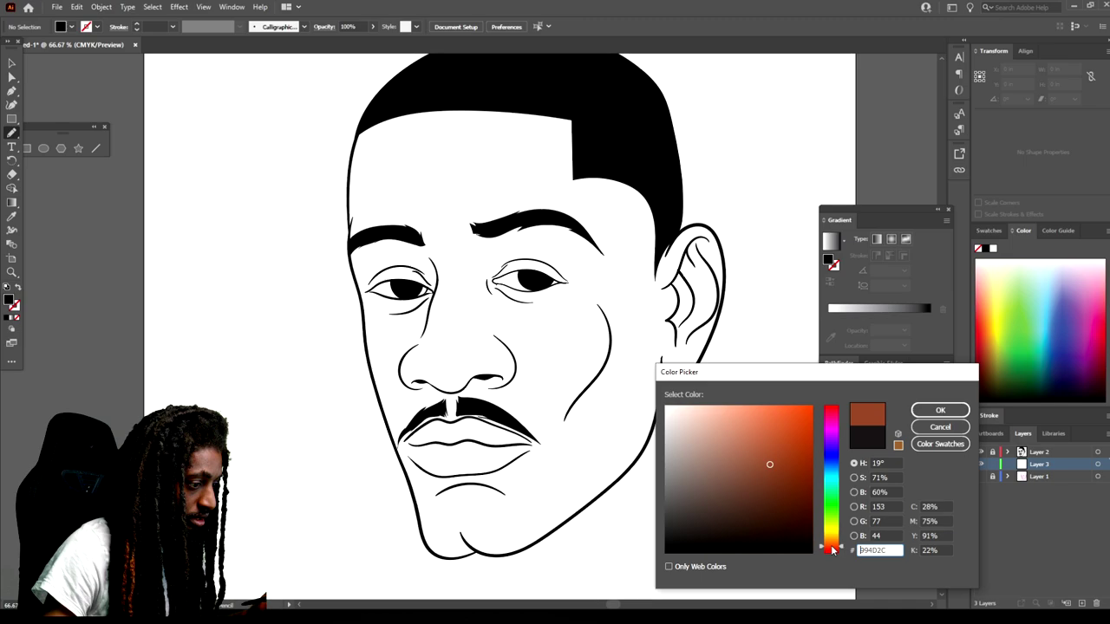
left_click_drag(769, 463, 763, 458)
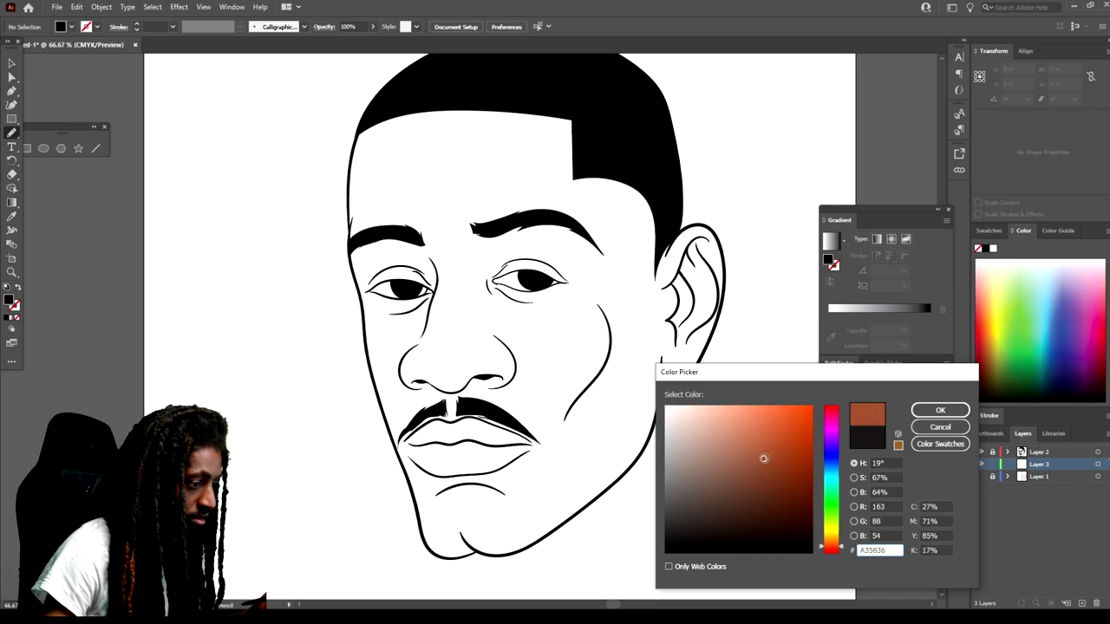
left_click(935, 410)
Draw a closed brown base shape over most of the face, running under the hair and staying inside the jaw and cheek outlines
key("ctrl+minus")
key("ctrl+equal")
key("ctrl+equal")
scroll(609, 405, "up", 3)
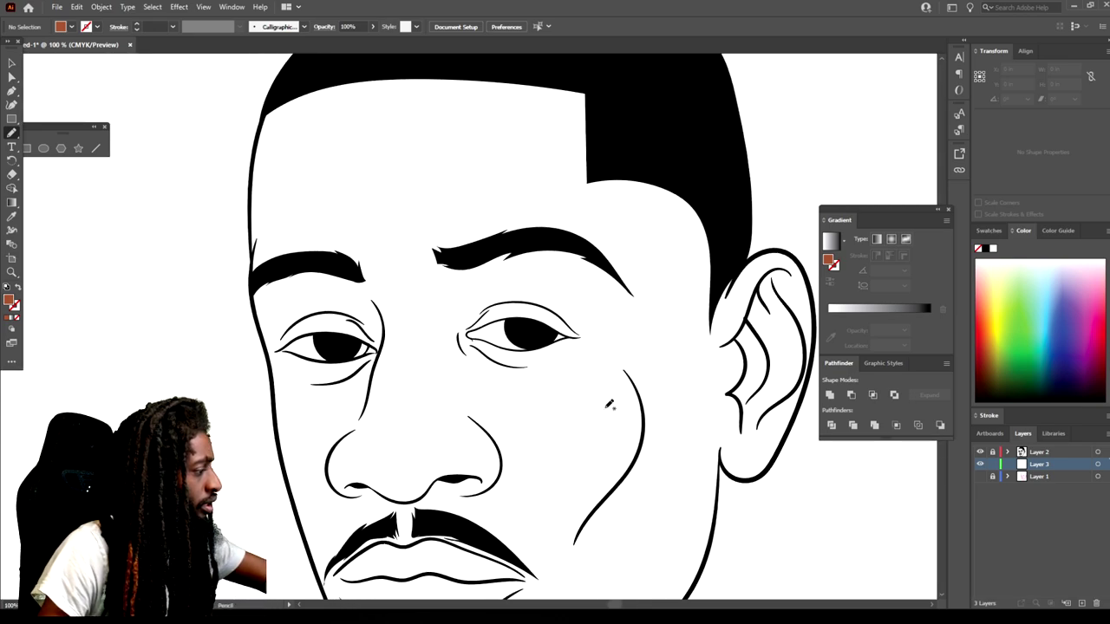
key("ctrl+minus")
key("ctrl+minus")
key("ctrl+equal")
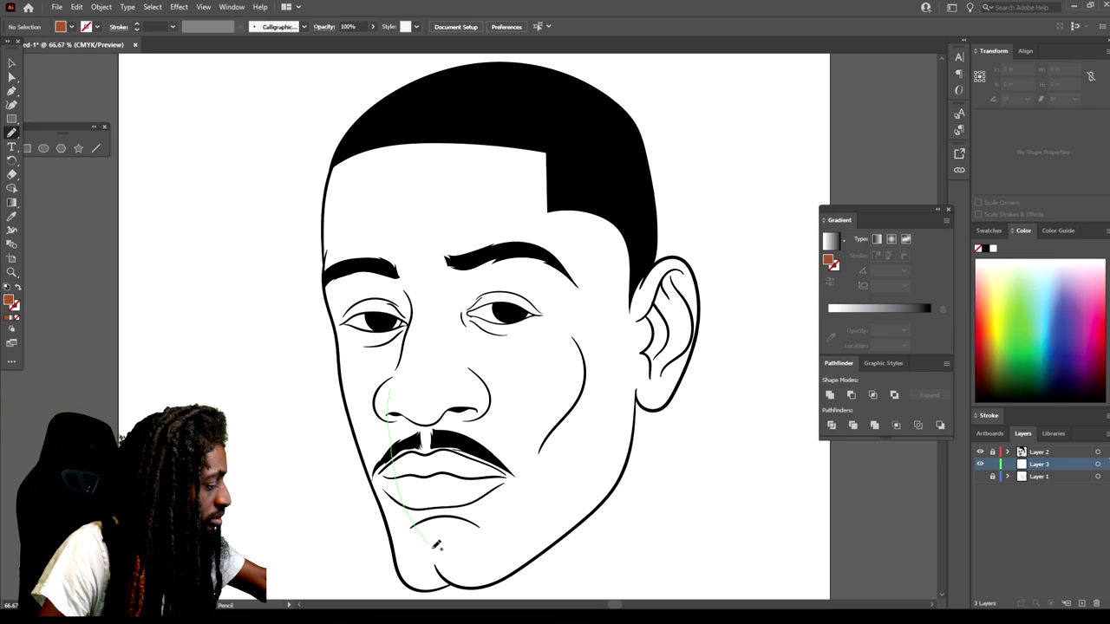
mouse_move(436, 545)
left_mouse_down()
mouse_move(547, 530)
mouse_move(625, 396)
mouse_move(626, 174)
mouse_move(429, 111)
mouse_move(354, 313)
mouse_move(434, 555)
left_mouse_up()
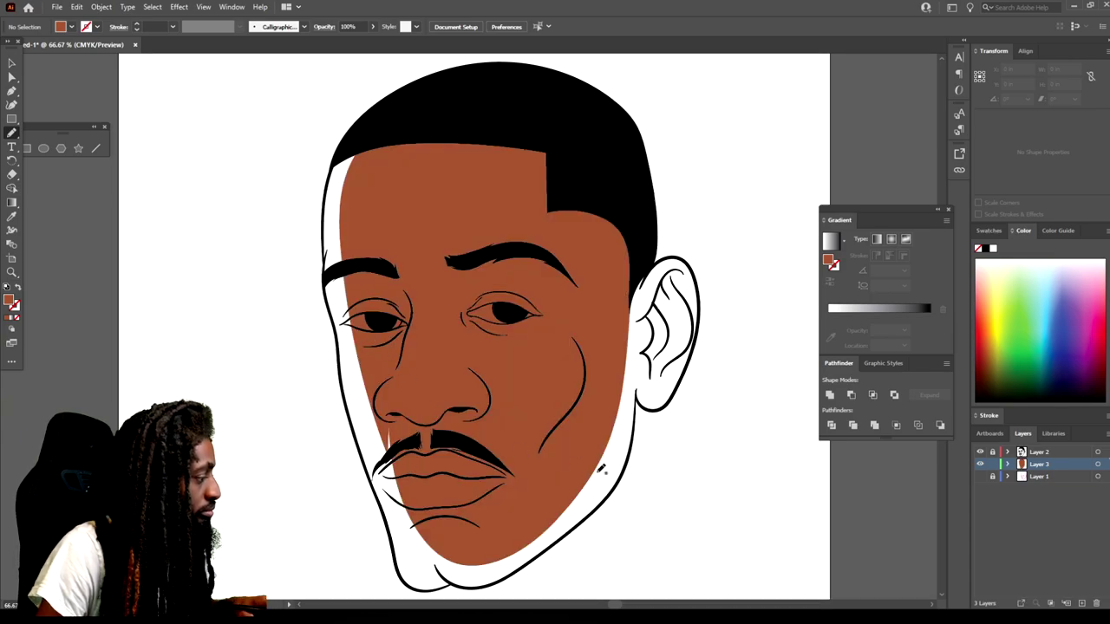
Fill the ear with a closed brown shape traced along its outer outline and overlapping the face color
key("ctrl+minus")
key("ctrl+minus")
key("ctrl+equal")
key("ctrl+equal")
key("ctrl+equal")
key("ctrl+equal")
key("ctrl+equal")
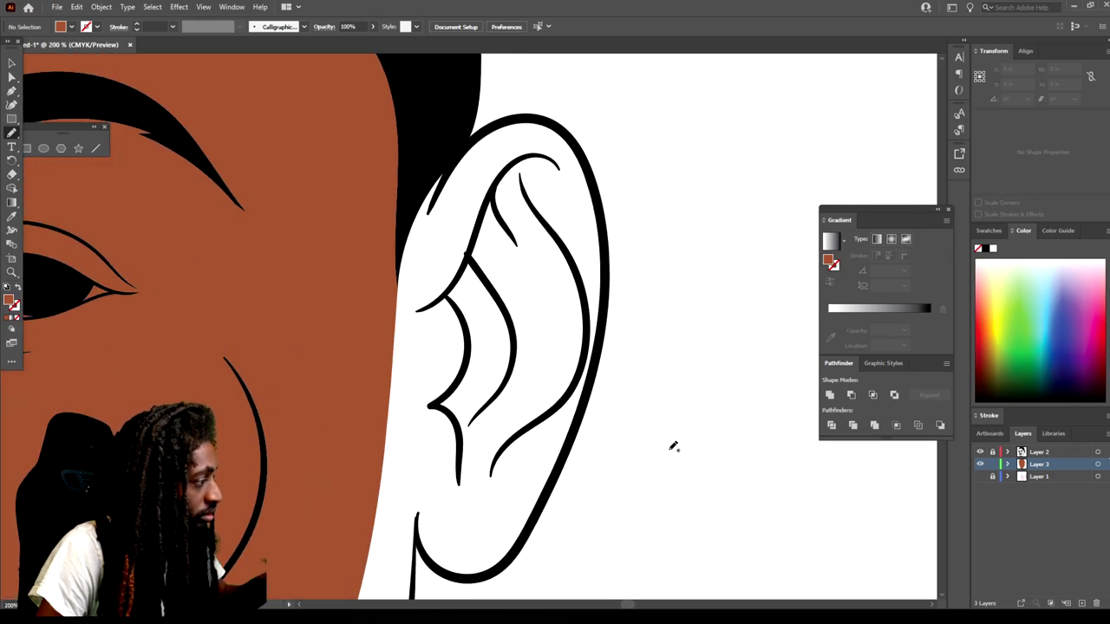
mouse_move(362, 220)
left_mouse_down()
mouse_move(405, 155)
mouse_move(473, 97)
left_mouse_up()
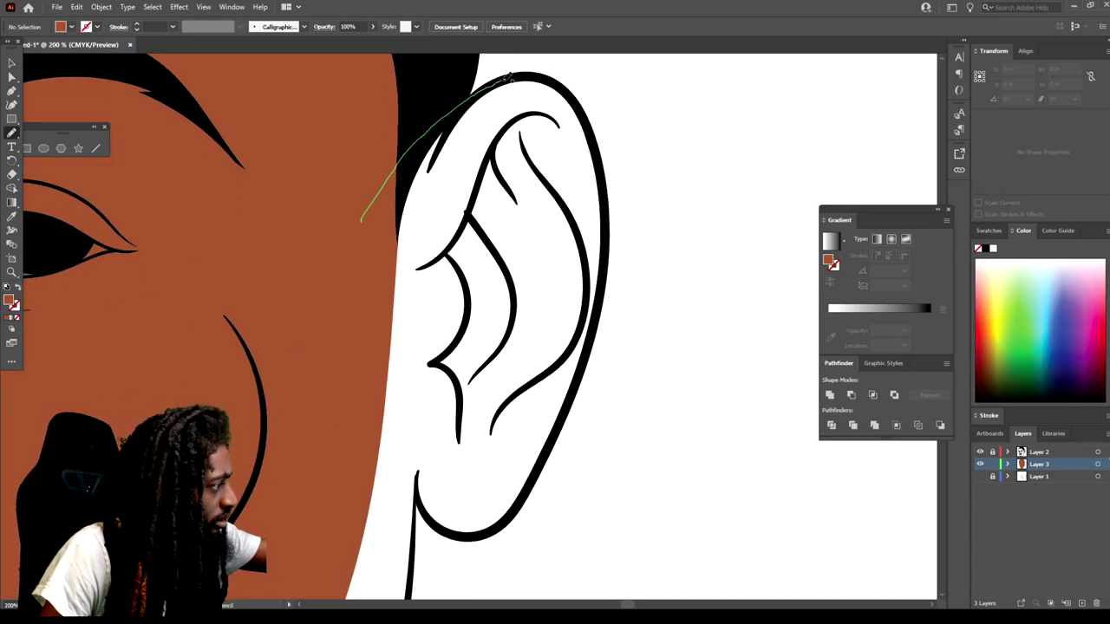
mouse_move(600, 152)
left_mouse_down()
mouse_move(606, 240)
mouse_move(589, 346)
mouse_move(558, 442)
mouse_move(522, 504)
left_mouse_up()
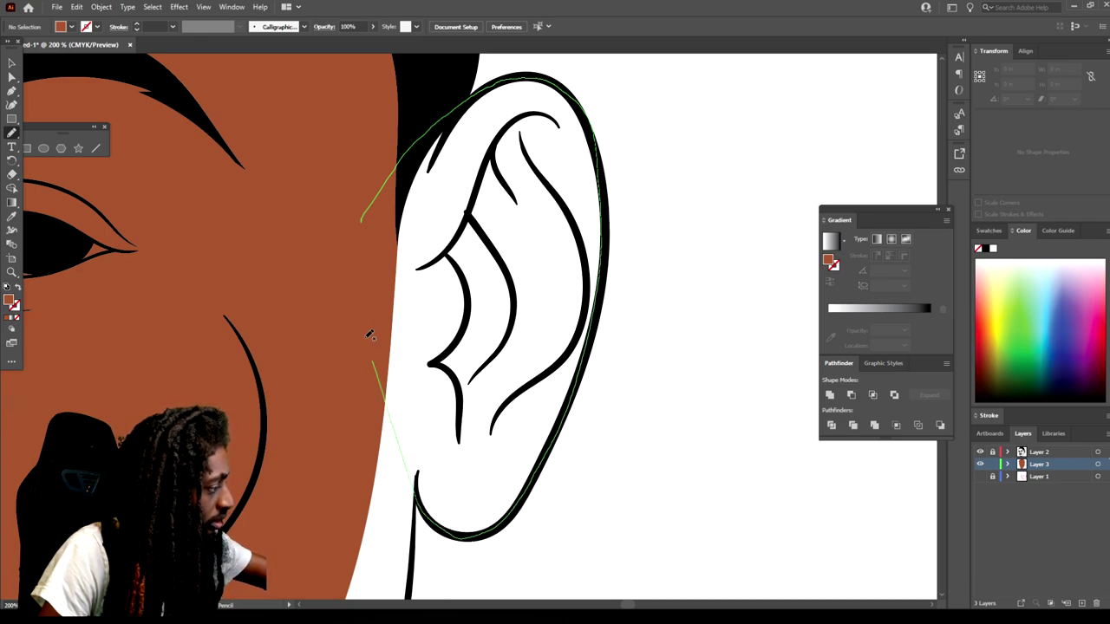
left_click_drag(369, 335, 362, 227)
key("ctrl+minus")
scroll(415, 260, "down", 2)
key("ctrl+minus")
key("ctrl+minus")
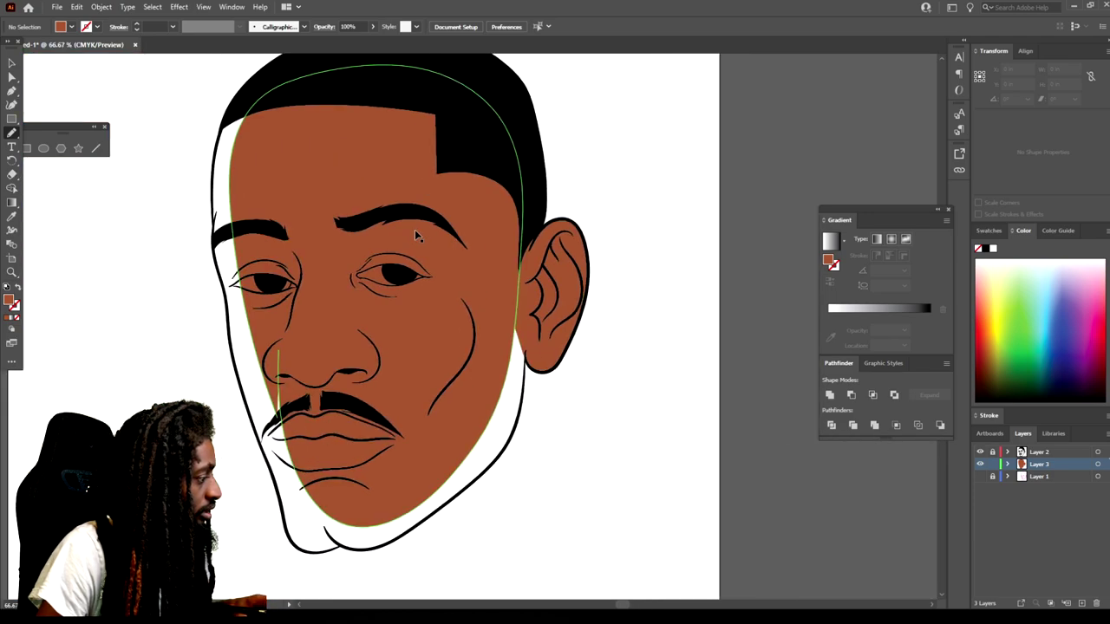
Fill the uncolored gap along the ear-side jawline, from the chin up to the earlobe, with a closed brown shape
key("ctrl+plus")
key("ctrl+plus")
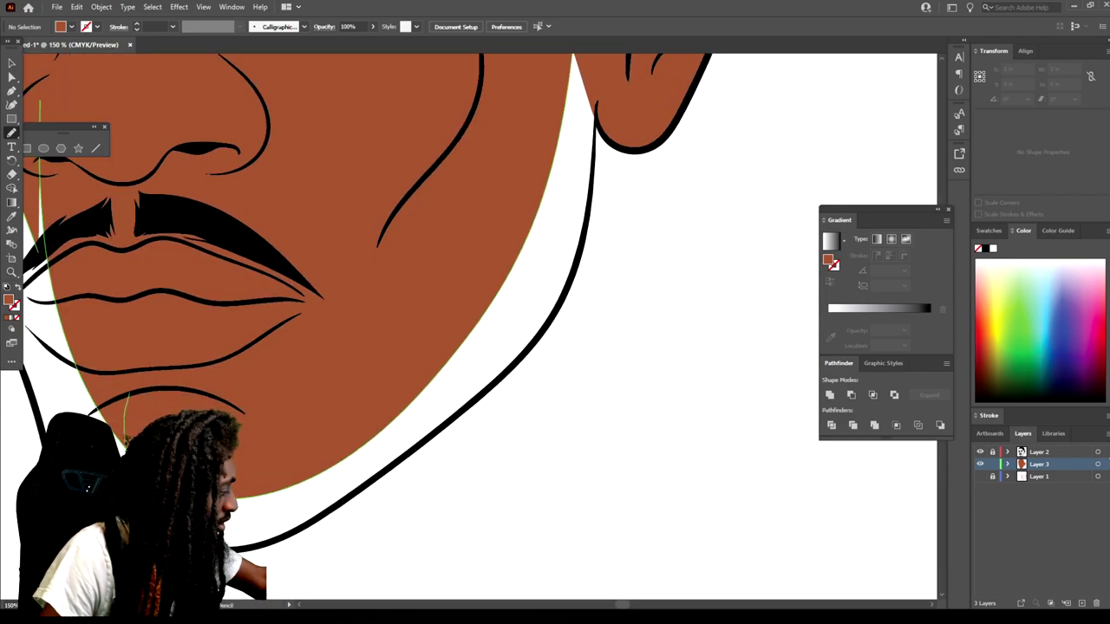
left_click_drag(314, 521, 375, 482)
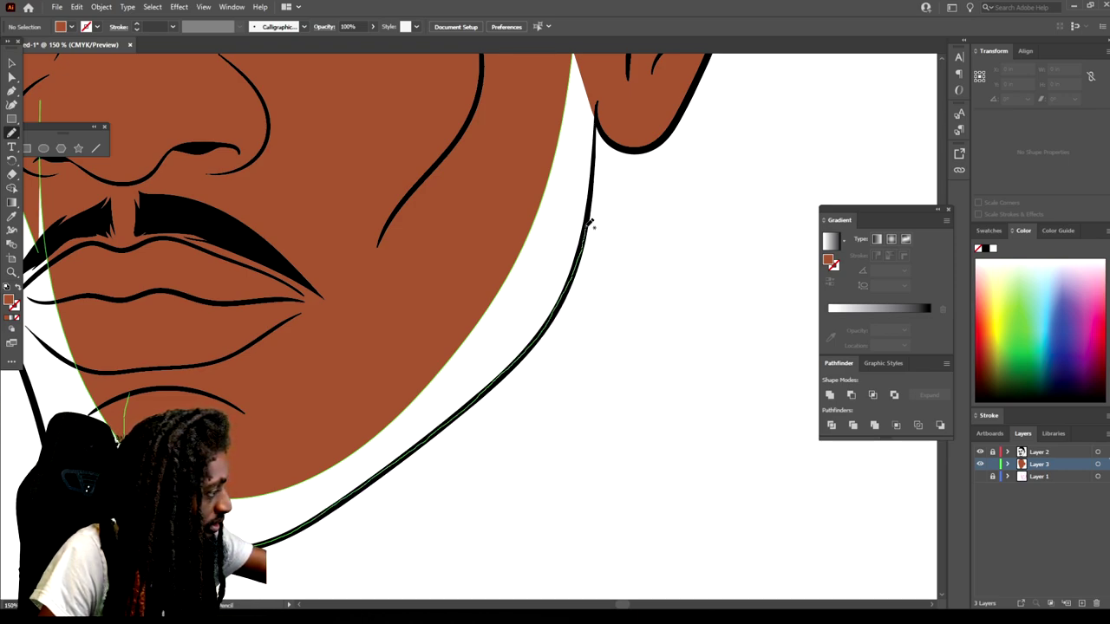
Fill the remaining uncolored strip along the far side of the face, from the chin up to the hairline, with brown shapes
key("ctrl+minus")
key("ctrl+plus")
mouse_move(421, 190)
left_mouse_down()
mouse_move(374, 146)
mouse_move(355, 239)
mouse_move(362, 378)
mouse_move(391, 536)
mouse_move(450, 570)
left_mouse_up()
key("ctrl+minus")
key("ctrl+plus")
key("ctrl+plus")
mouse_move(300, 96)
left_mouse_down()
mouse_move(365, 347)
mouse_move(477, 554)
mouse_move(548, 552)
left_mouse_up()
key("ctrl+minus")
key("ctrl+minus")
key("ctrl+minus")
key("ctrl+minus")
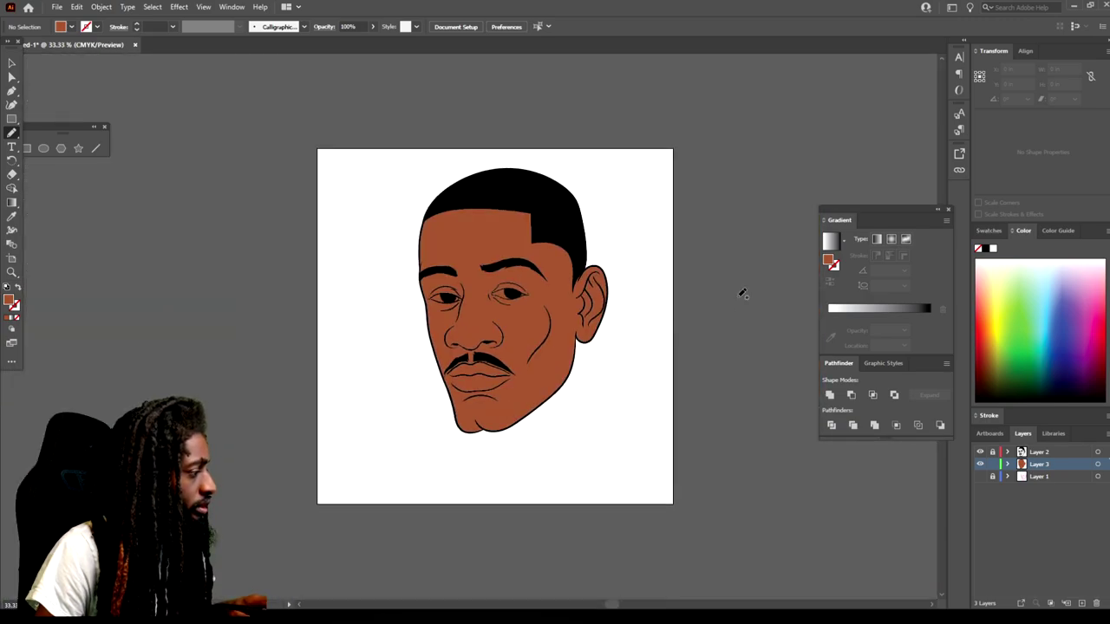
Lock the skin color layer and add a new layer between it and the line art
key("ctrl+plus")
key("ctrl+plus")
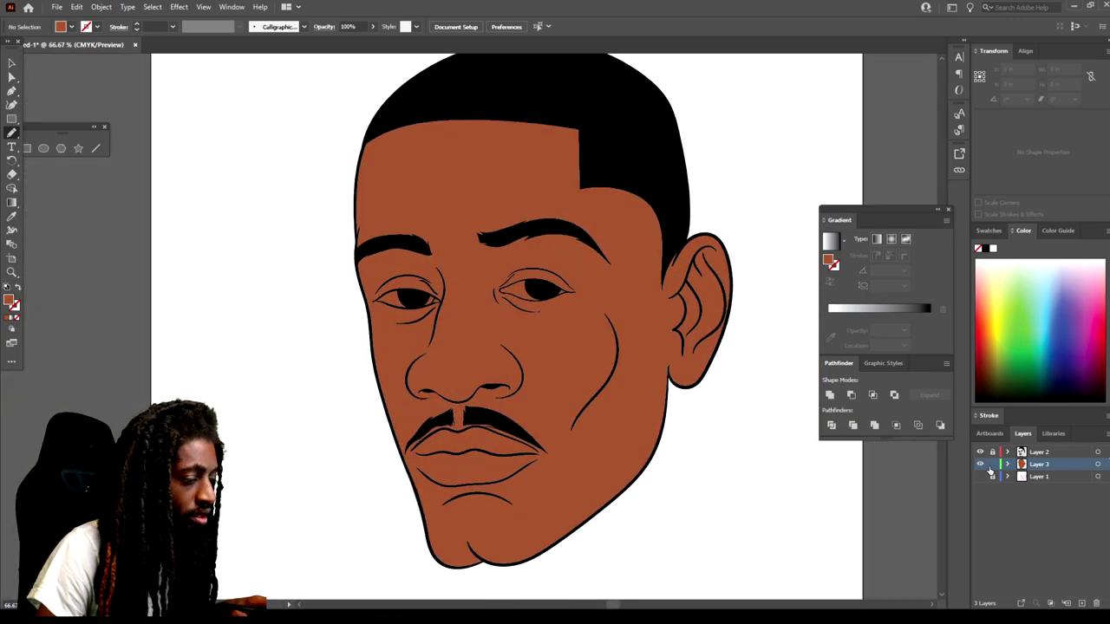
left_click(1082, 603)
key("ctrl+plus")
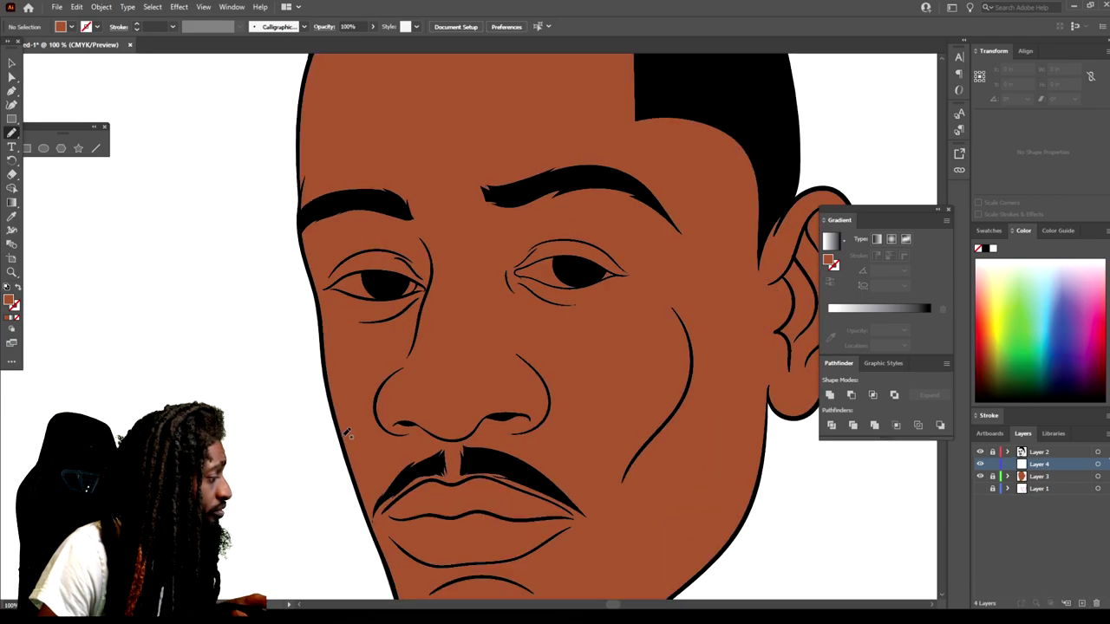
Set the fill color to pale peach FFD3C2
double_click(10, 303)
left_click_drag(780, 441, 699, 402)
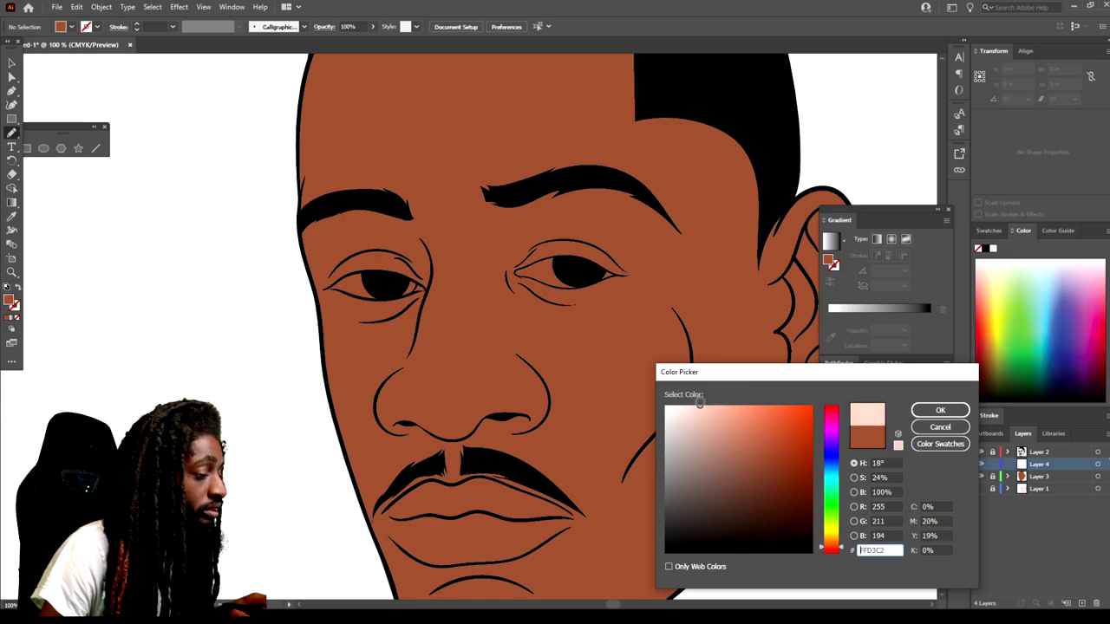
left_click(939, 410)
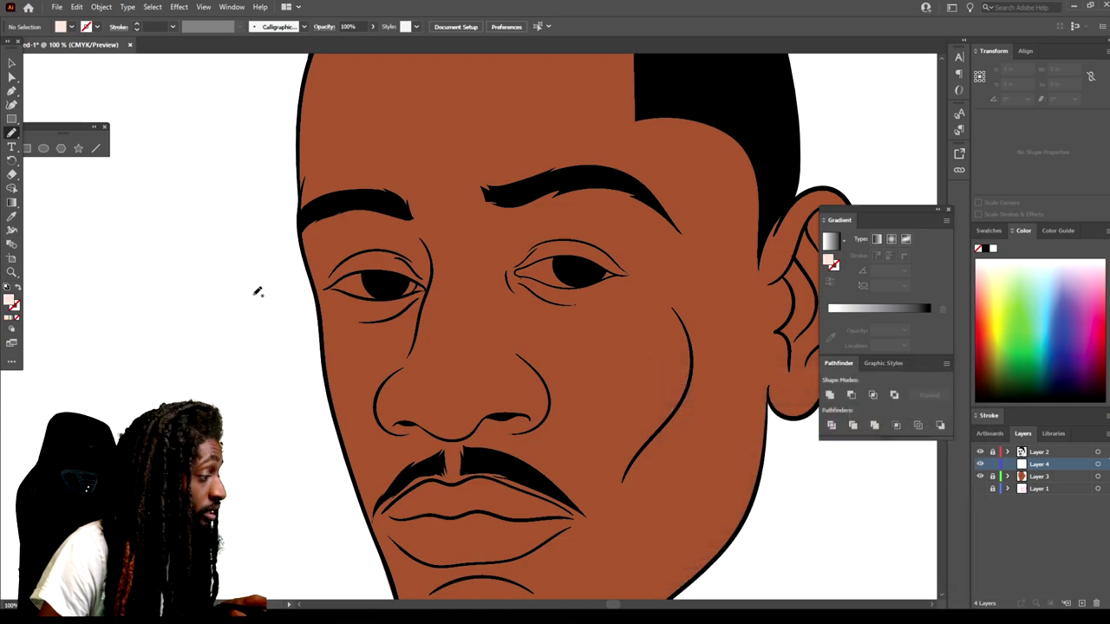
Fill the white of the far eye with a closed pale peach shape traced along the upper and lower lid lines
scroll(570, 293, "up", 6)
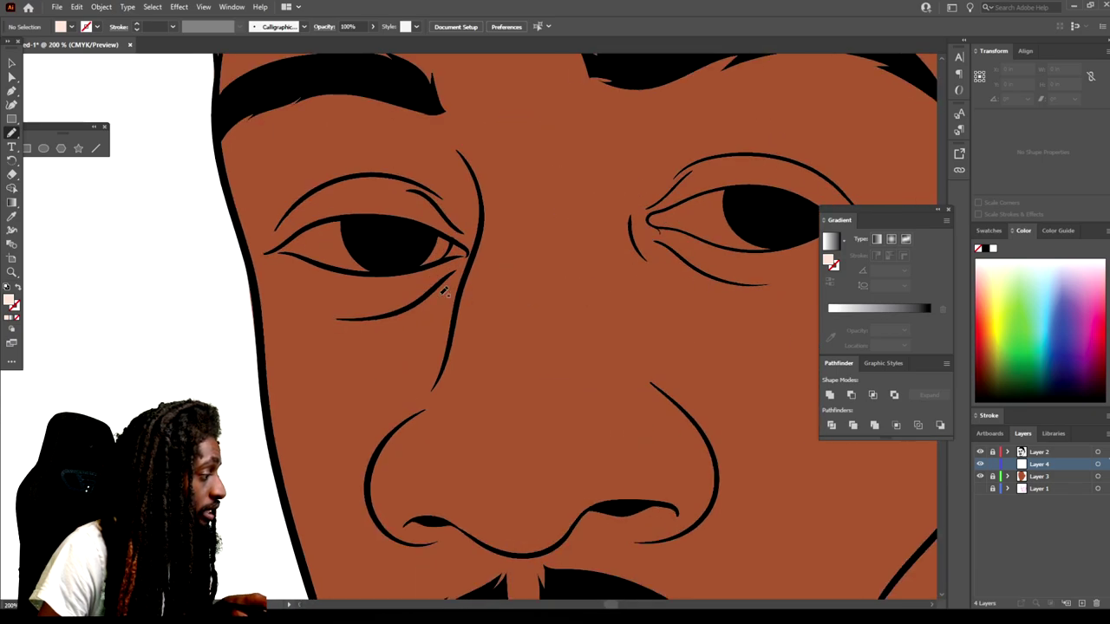
scroll(415, 303, "left", 1)
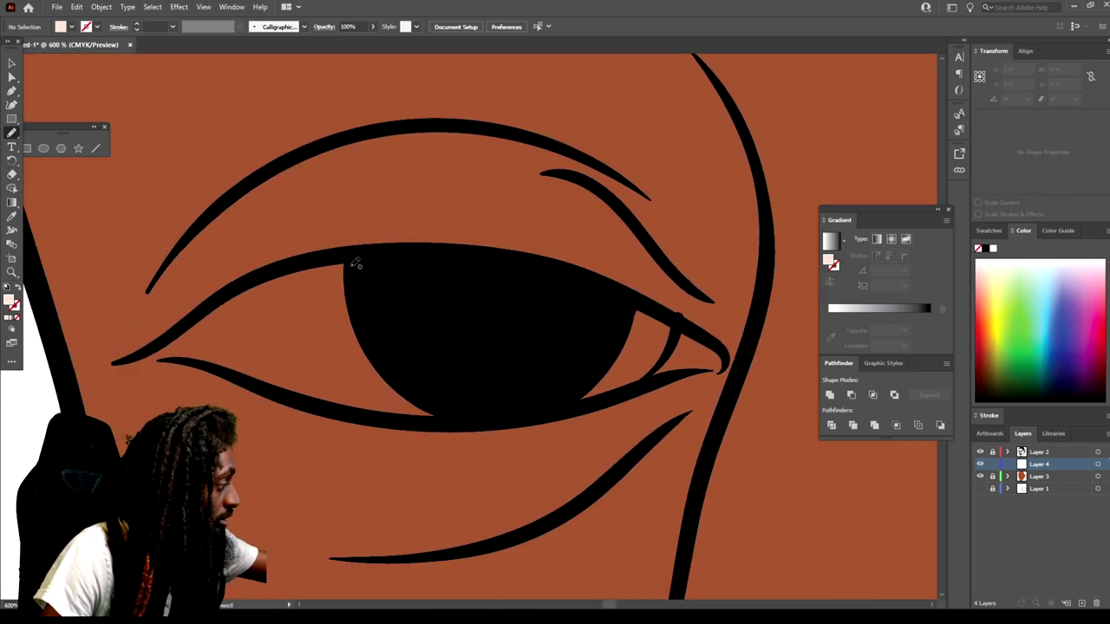
mouse_move(367, 253)
left_mouse_down()
mouse_move(253, 285)
mouse_move(165, 343)
left_mouse_up()
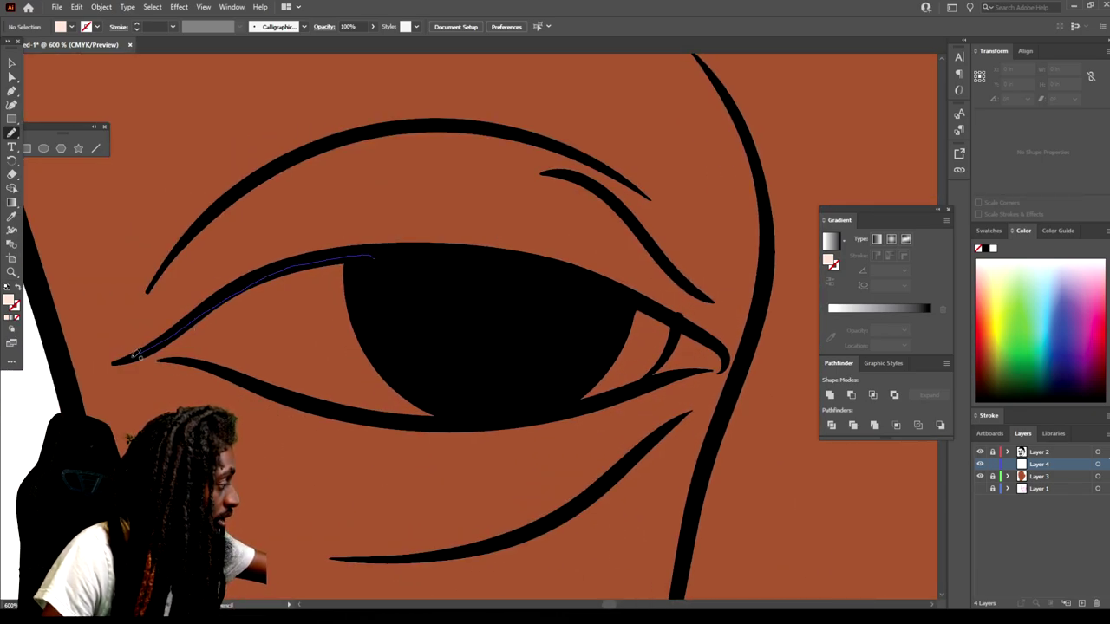
mouse_move(301, 395)
left_mouse_down()
mouse_move(383, 420)
mouse_move(485, 424)
mouse_move(632, 390)
left_mouse_up()
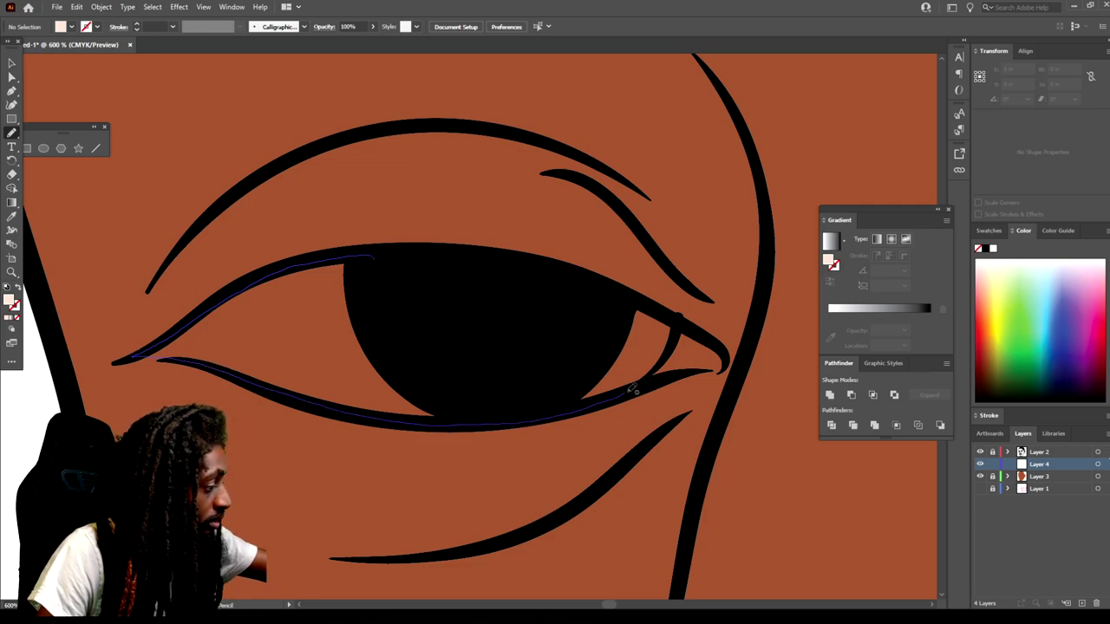
mouse_move(683, 322)
left_mouse_down()
mouse_move(486, 260)
mouse_move(366, 253)
left_mouse_up()
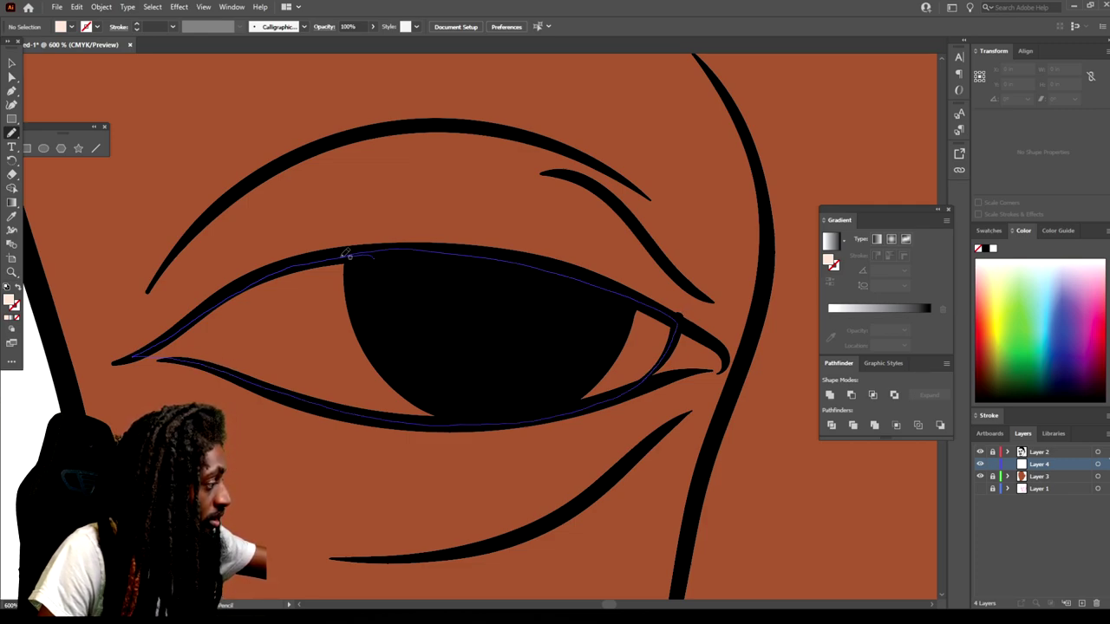
Fill the white of the ear-side eye with a closed pale peach shape traced along its lid lines and inner corner
key("ctrl+minus")
scroll(807, 497, "down", 3)
scroll(671, 435, "up", 4)
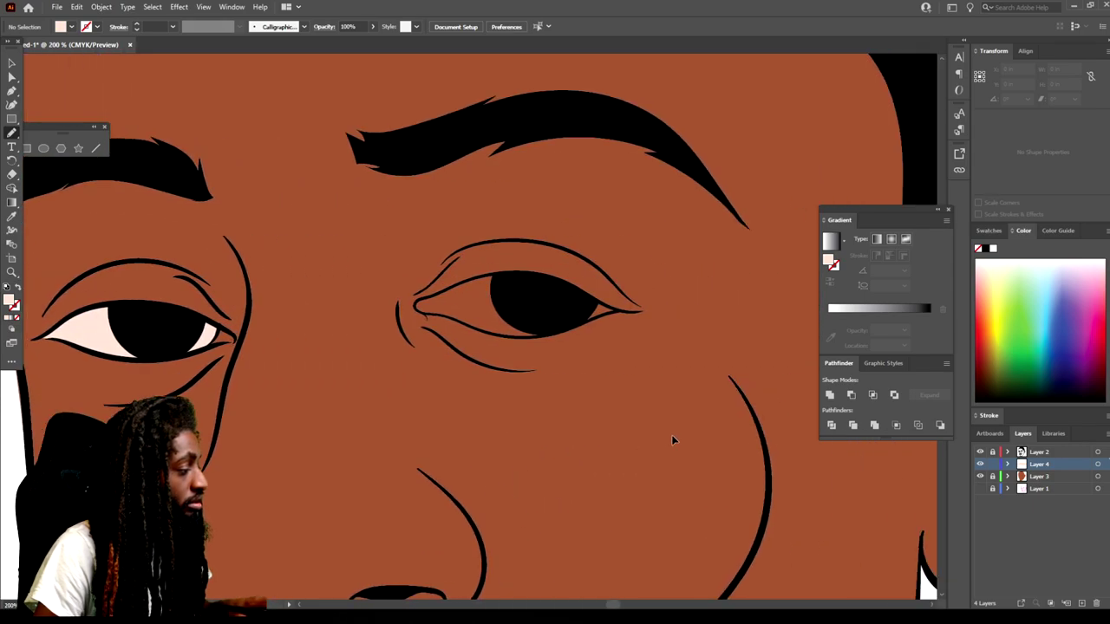
left_click_drag(429, 220, 374, 235)
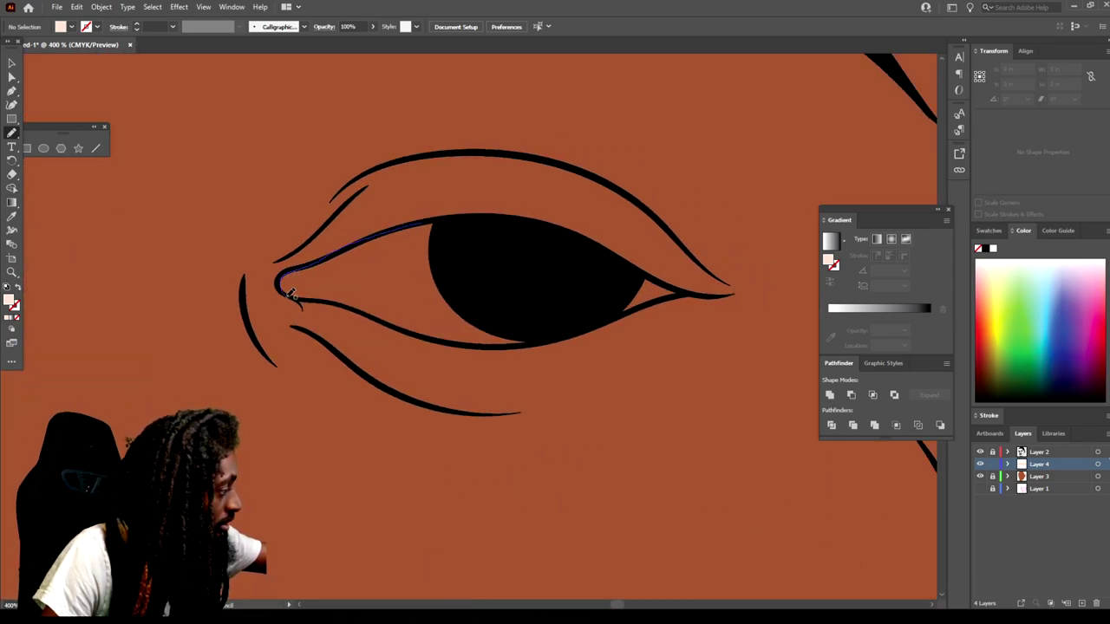
mouse_move(413, 331)
left_mouse_down()
mouse_move(496, 345)
mouse_move(664, 299)
mouse_move(594, 253)
mouse_move(486, 220)
mouse_move(427, 220)
left_mouse_up()
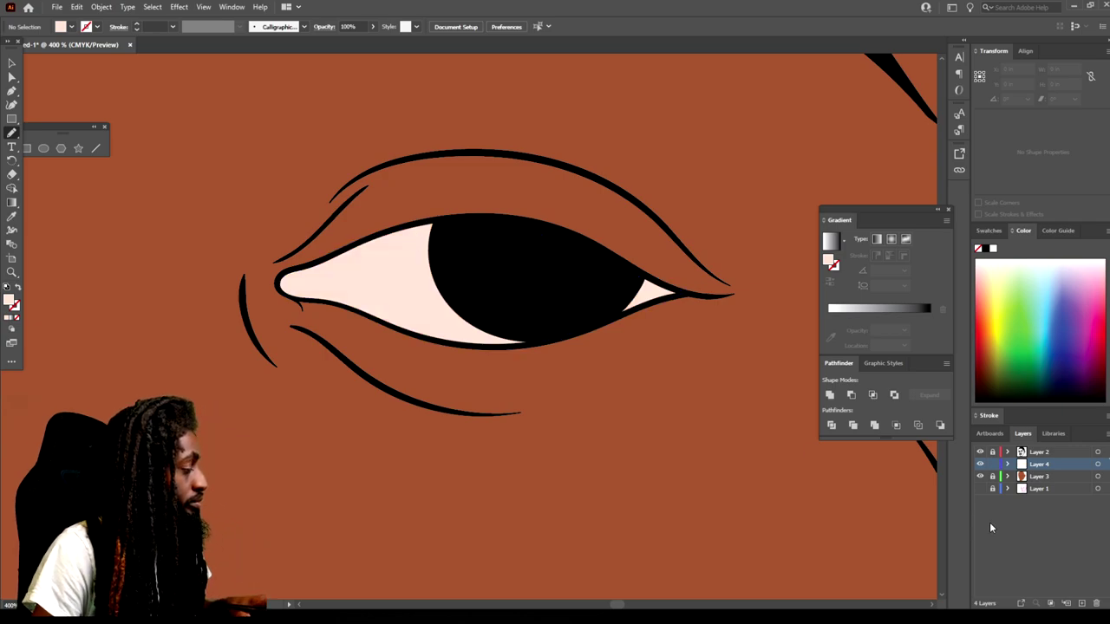
scroll(958, 504, "down", 10)
scroll(707, 503, "up", 2)
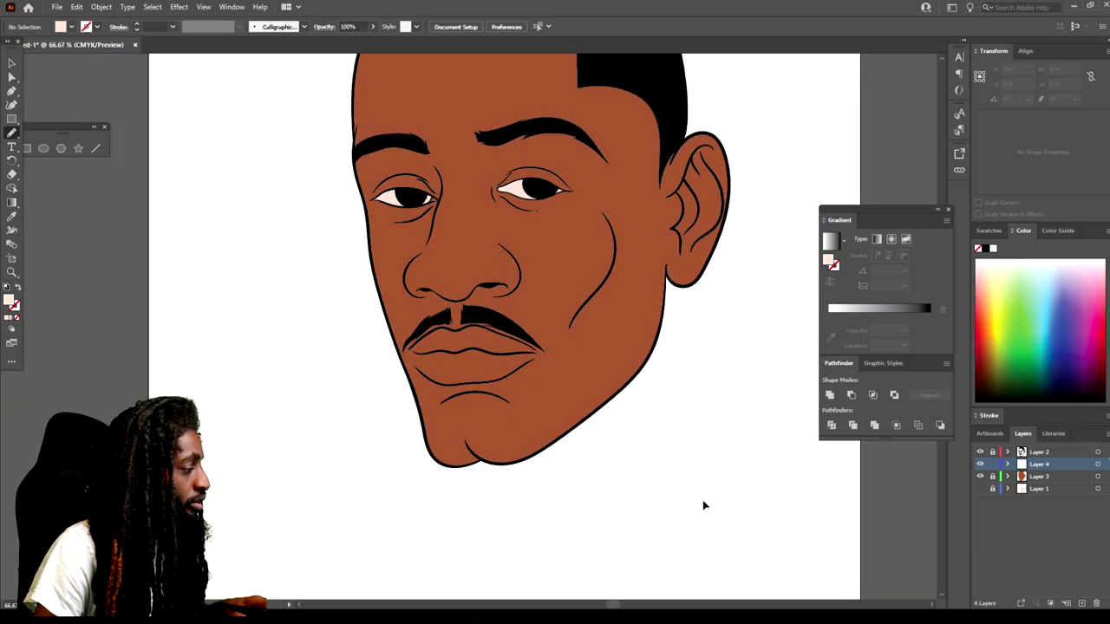
scroll(704, 505, "up", 8)
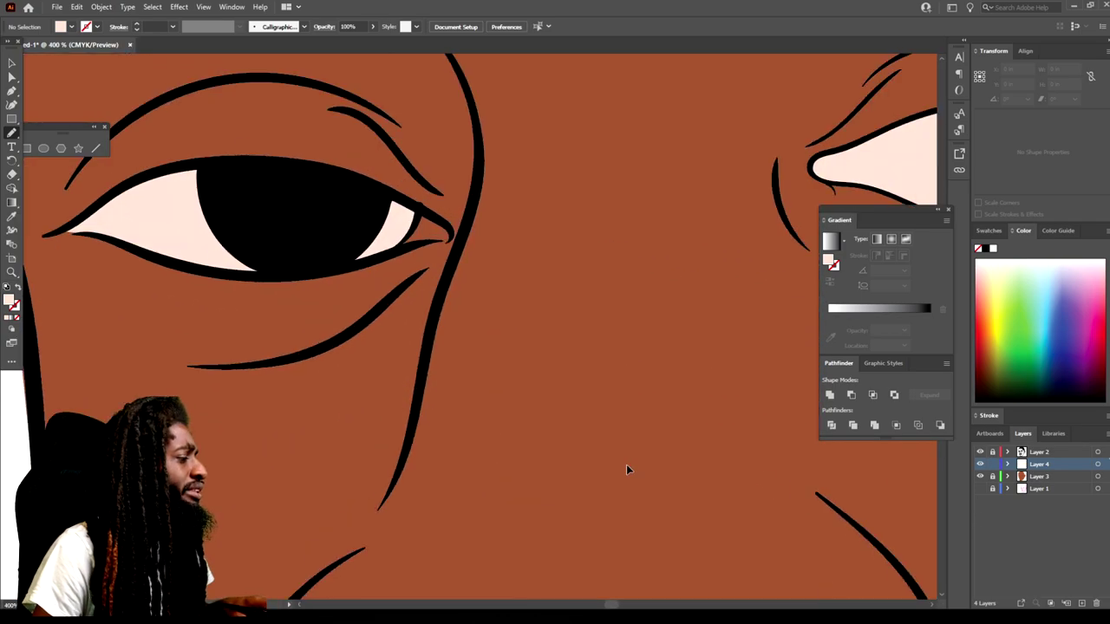
Fill the inner corner of the far eye with a closed pale peach shape traced along its outline
scroll(627, 465, "up", 2)
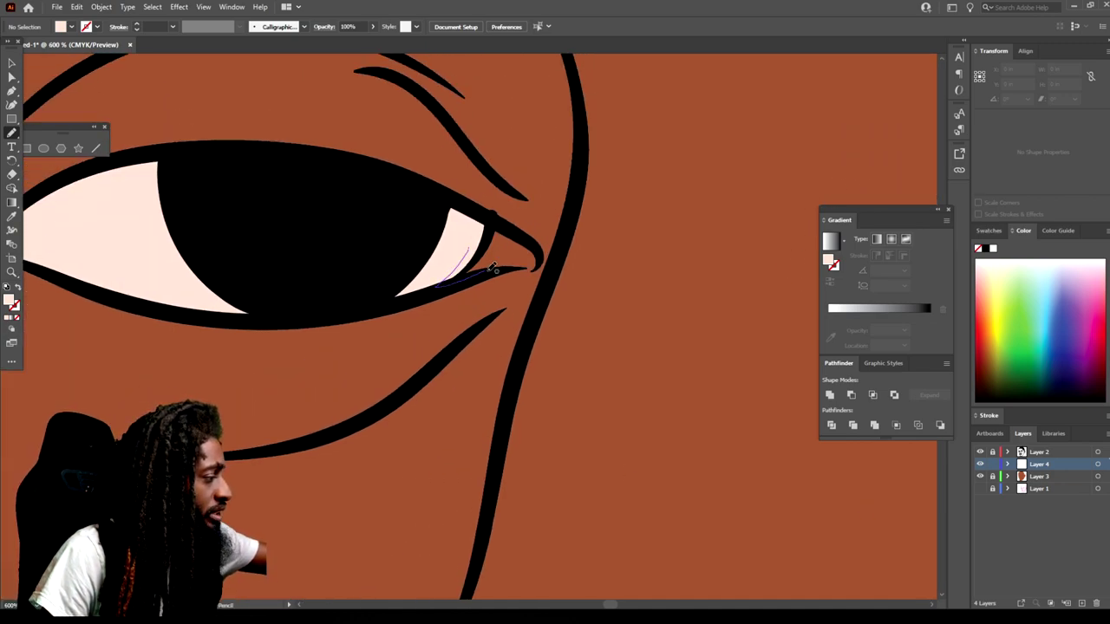
left_click_drag(529, 234, 472, 216)
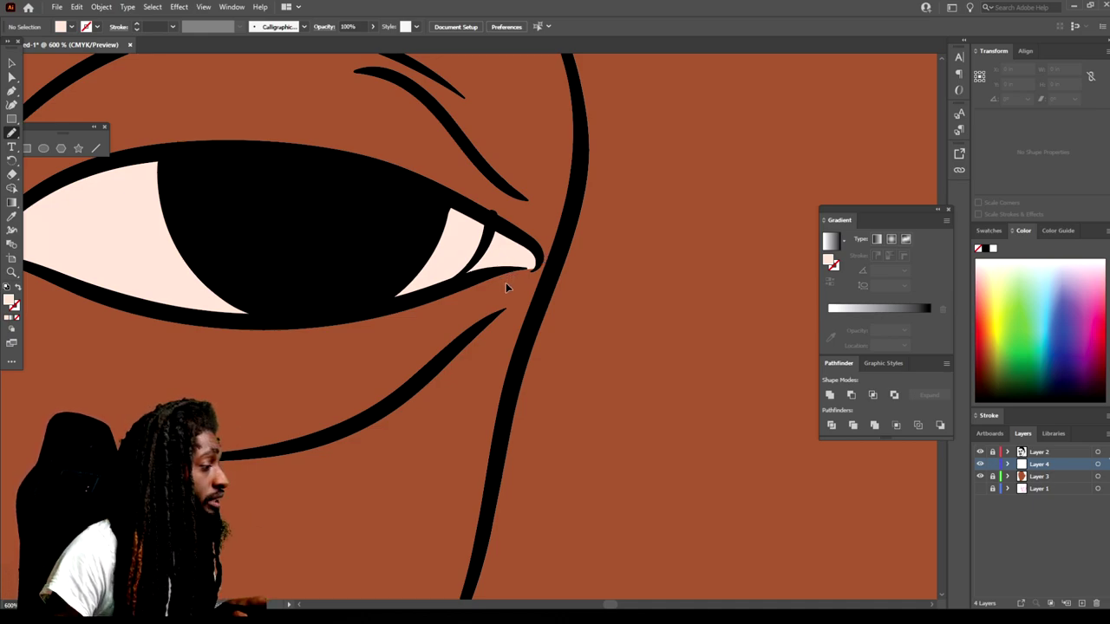
Set the fill color to reddish brown A8523B and fill the upper lip with a closed freehand shape traced along its outline
scroll(507, 286, "down", 5, "alt")
scroll(512, 300, "down", 2)
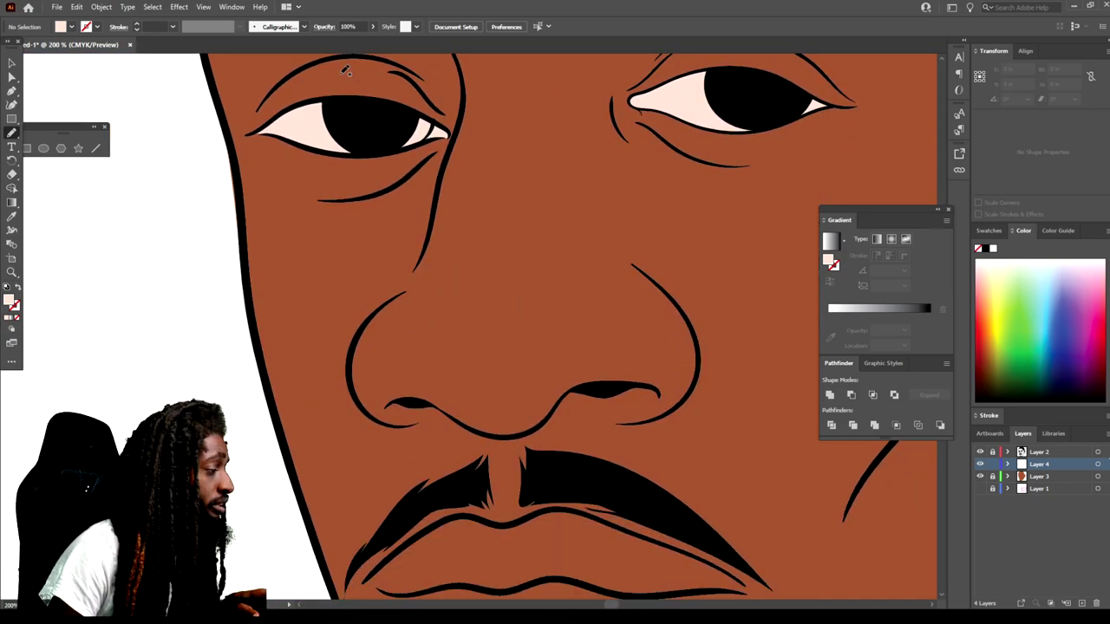
scroll(345, 71, "down", 5, "alt")
scroll(462, 211, "up", 2, "alt")
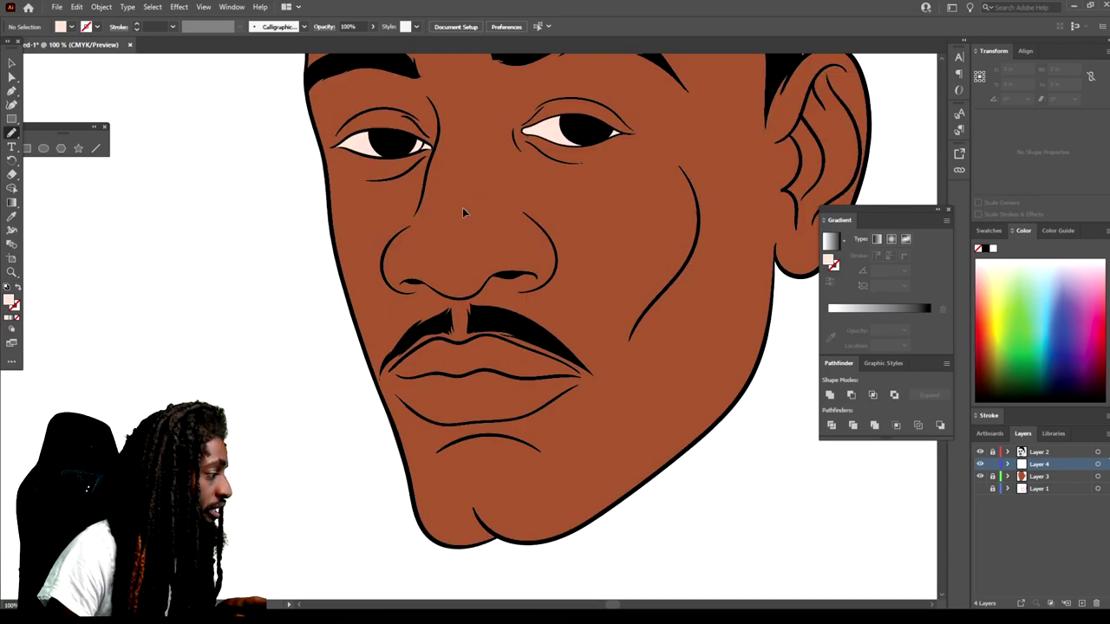
scroll(462, 211, "up", 3, "alt")
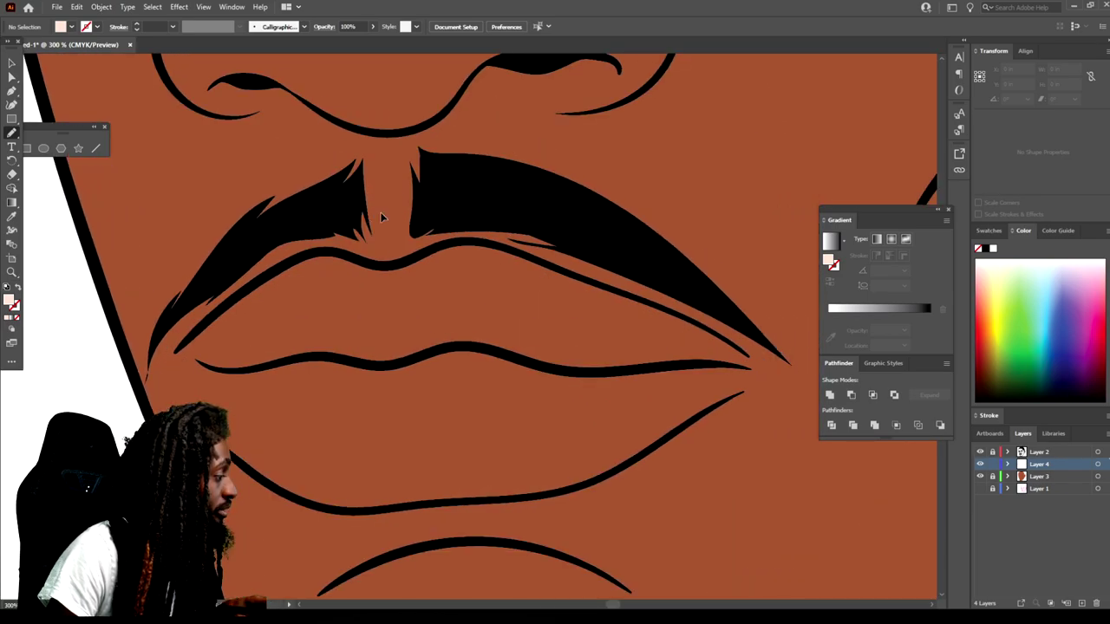
double_click(9, 299)
left_click_drag(824, 545, 824, 550)
mouse_move(754, 468)
left_mouse_down()
mouse_move(728, 446)
mouse_move(755, 439)
mouse_move(751, 454)
mouse_move(762, 455)
left_mouse_up()
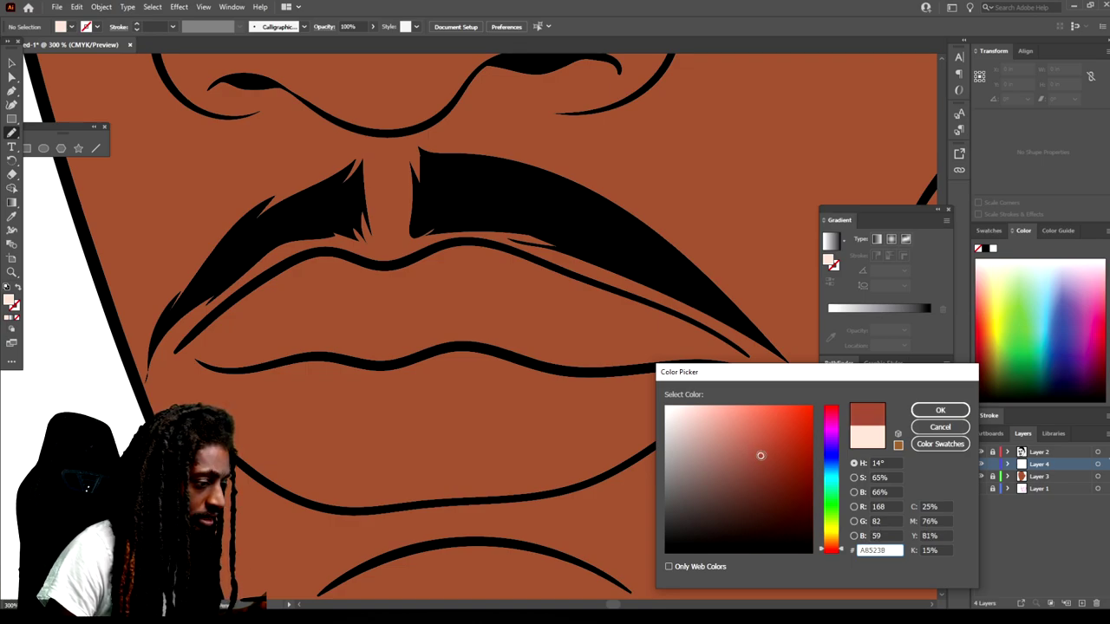
left_click(943, 413)
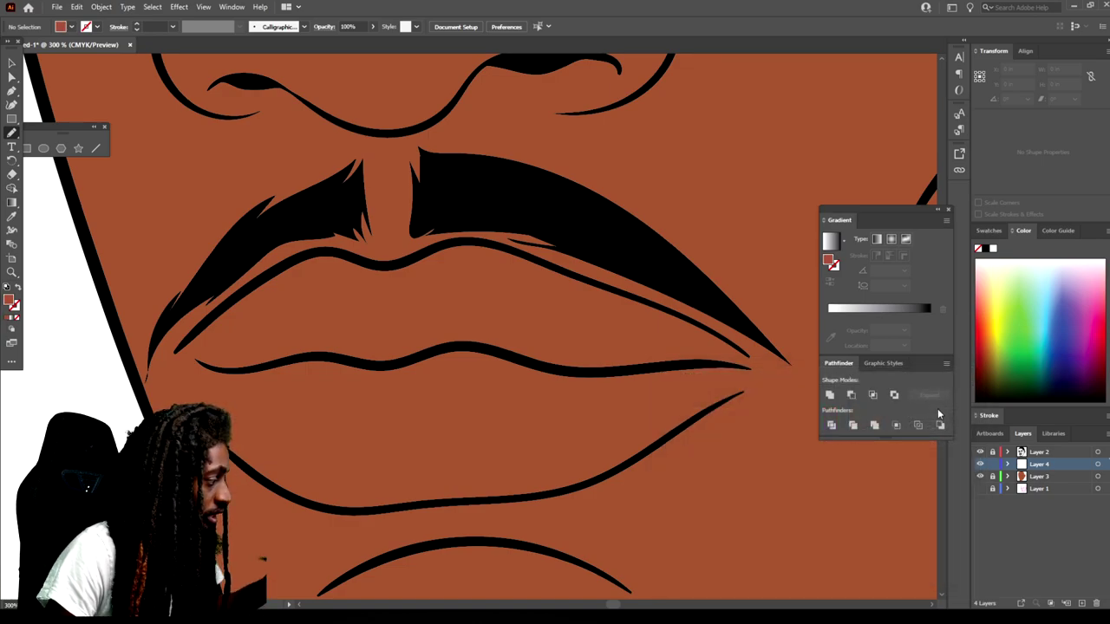
mouse_move(188, 348)
left_mouse_down()
mouse_move(223, 368)
mouse_move(396, 363)
mouse_move(462, 346)
mouse_move(560, 368)
mouse_move(760, 373)
mouse_move(670, 311)
mouse_move(481, 236)
mouse_move(377, 261)
mouse_move(321, 250)
mouse_move(286, 260)
mouse_move(184, 347)
left_mouse_up()
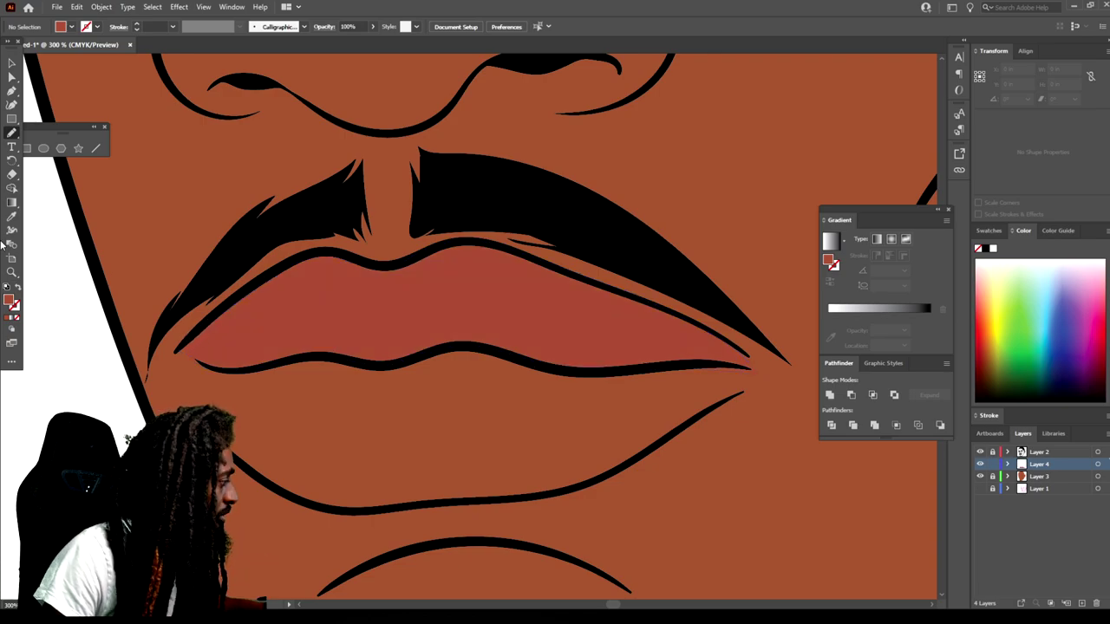
Set the fill to a lighter coral pink and fill the lower lip with a closed shape traced along its outline
double_click(10, 301)
left_click_drag(743, 484, 750, 419)
left_click(939, 410)
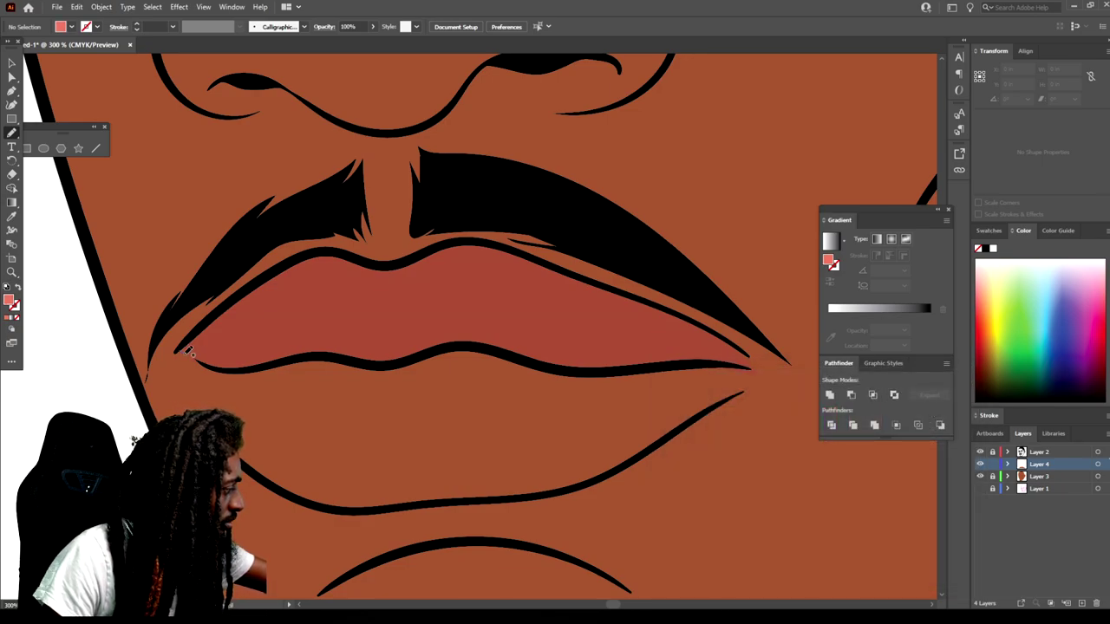
mouse_move(248, 367)
left_mouse_down()
mouse_move(389, 363)
mouse_move(446, 347)
mouse_move(598, 372)
mouse_move(720, 363)
mouse_move(770, 379)
mouse_move(553, 495)
mouse_move(334, 503)
mouse_move(250, 467)
left_mouse_up()
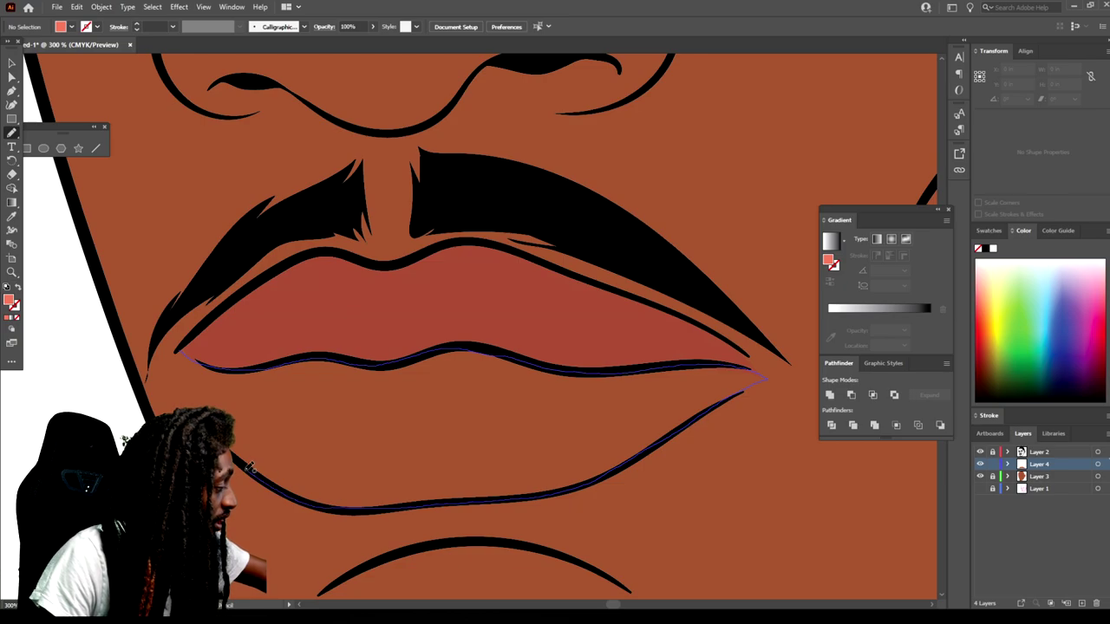
left_click_drag(181, 366, 182, 356)
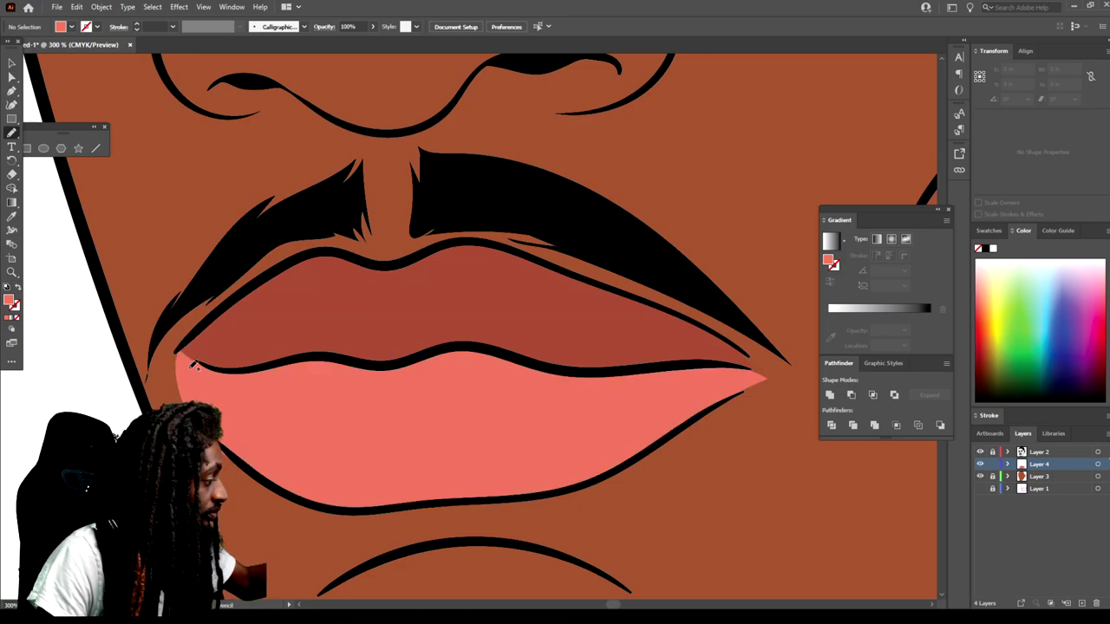
Lock the eye and lip color layer and add a new layer between it and the skin color layer
key("ctrl+1")
key("ctrl+minus")
key("ctrl+minus")
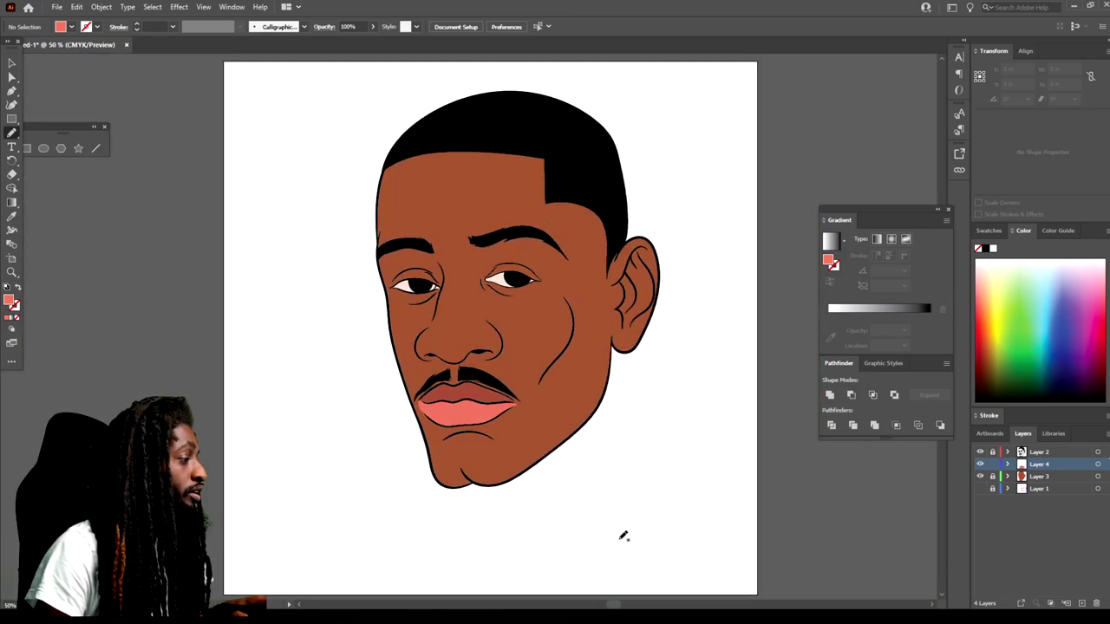
key("ctrl+plus")
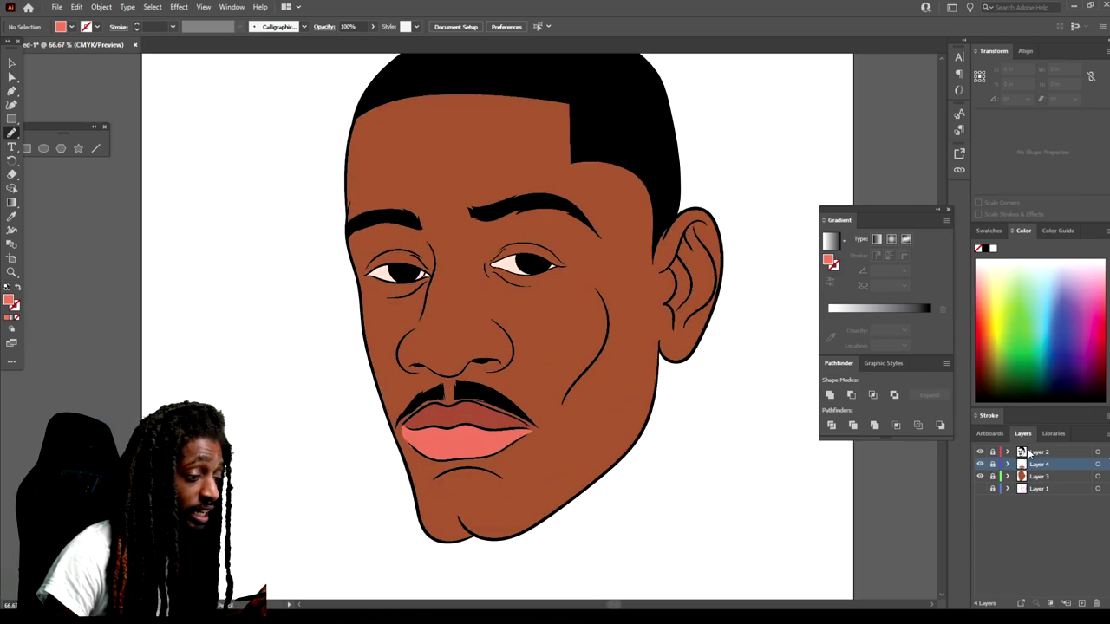
left_click(1082, 603)
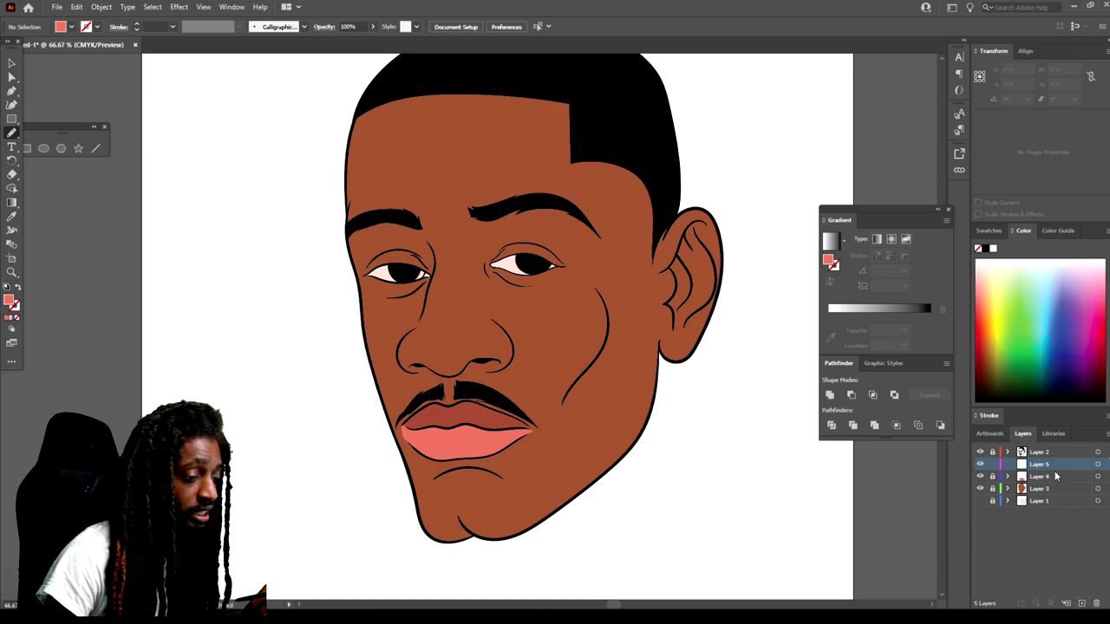
left_click_drag(1040, 469, 1040, 487)
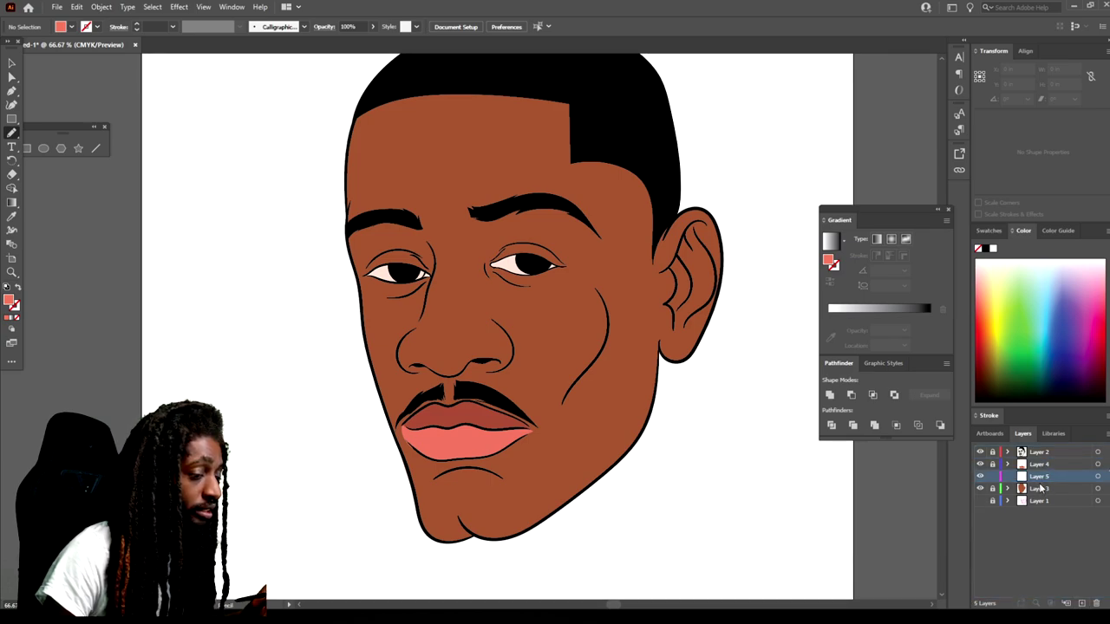
Sample the skin color from the face and darken the fill to brown 773A23 for shadows
left_click(11, 216)
left_click(482, 328)
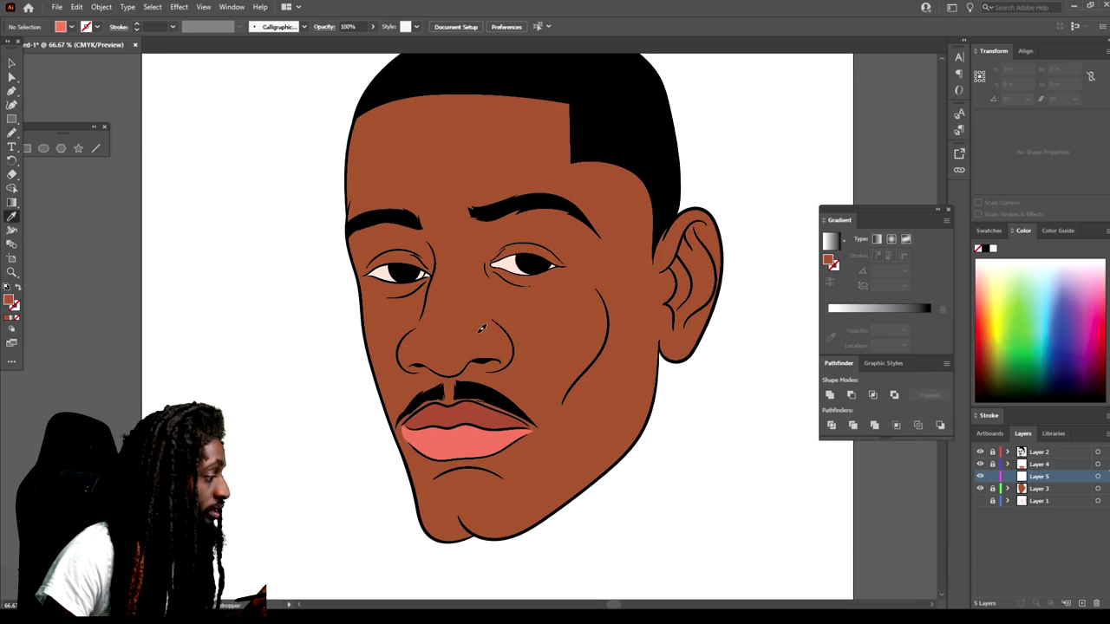
double_click(9, 300)
left_click_drag(762, 460, 770, 481)
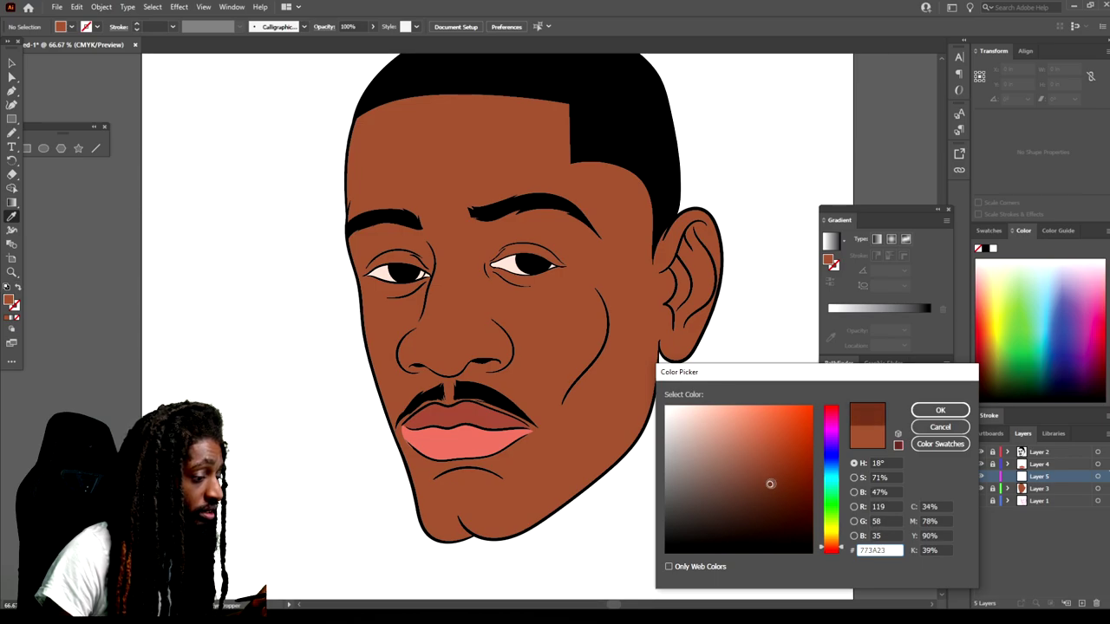
left_click(950, 414)
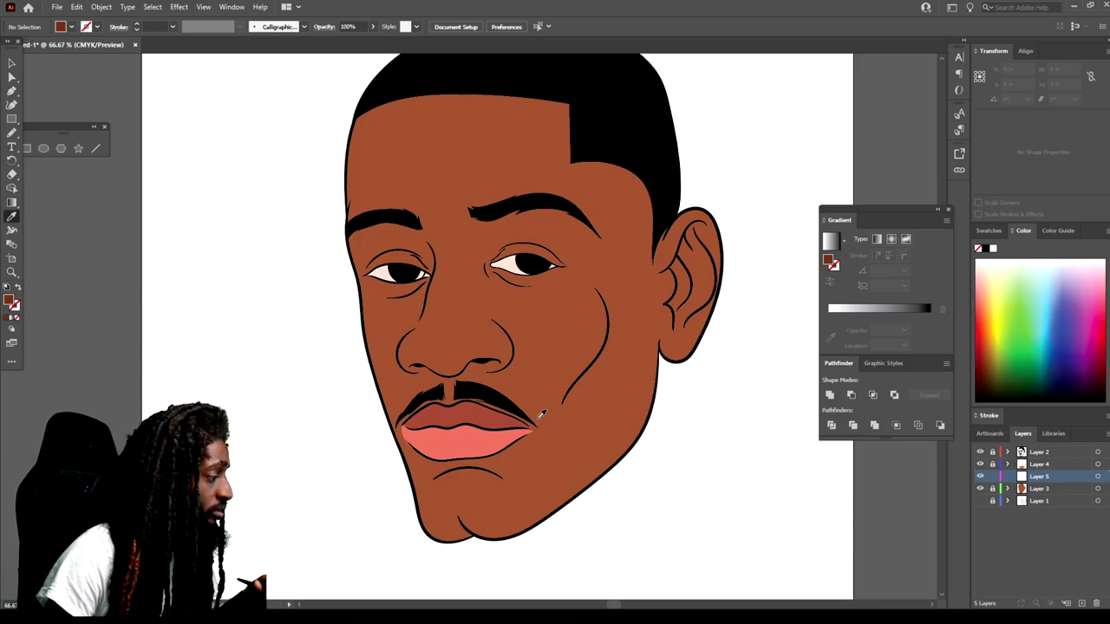
Try a large freehand dark brown oval over the ear-side eye, nose and cheek with the Pencil tool
key("ctrl+minus")
key("ctrl+minus")
key("ctrl+plus")
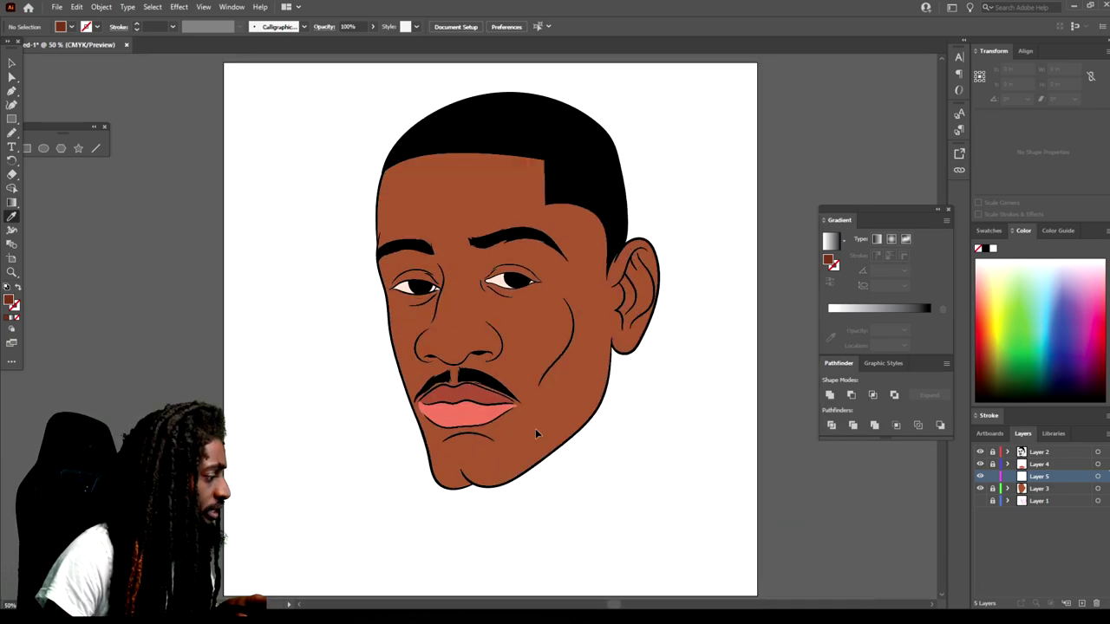
key("ctrl+plus")
key("ctrl+plus")
scroll(514, 405, "down", 2)
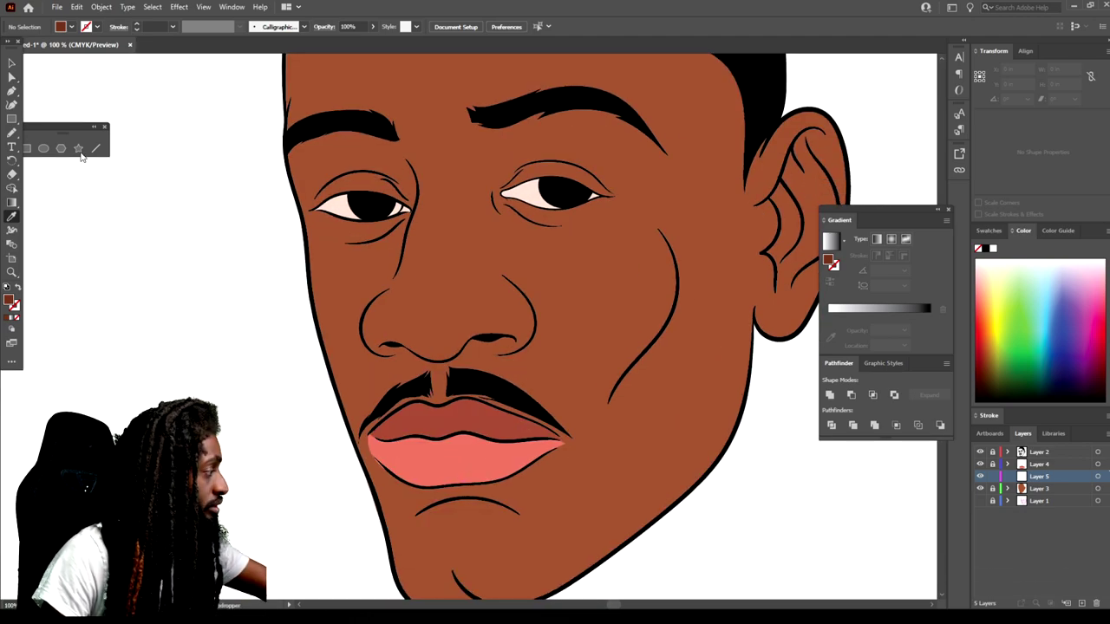
key("n")
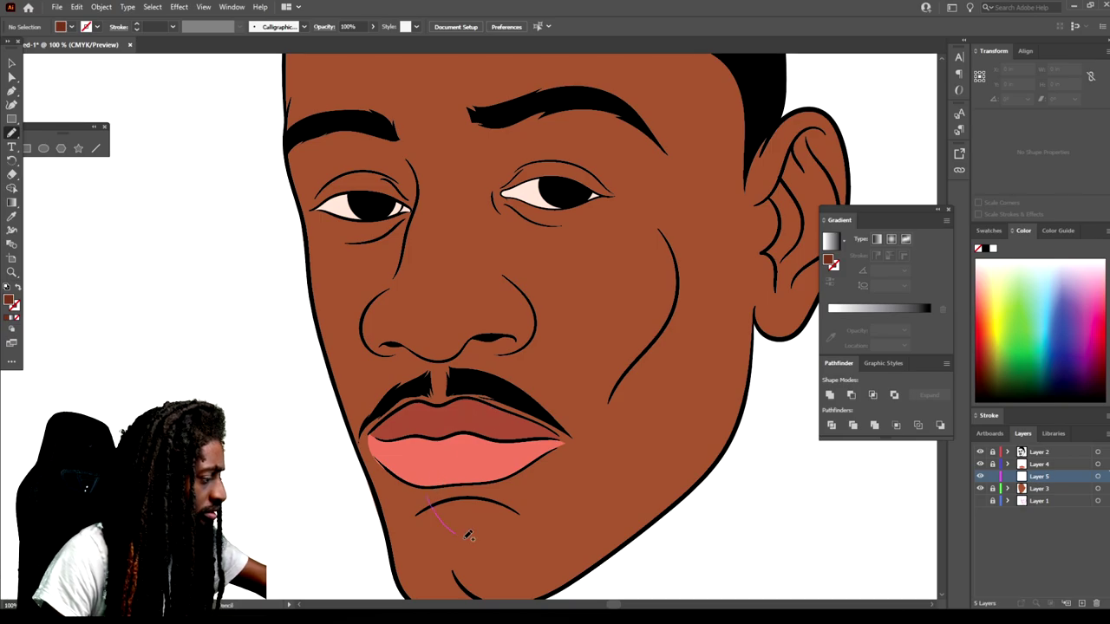
mouse_move(468, 535)
left_mouse_down()
mouse_move(675, 178)
mouse_move(425, 225)
mouse_move(468, 506)
left_mouse_up()
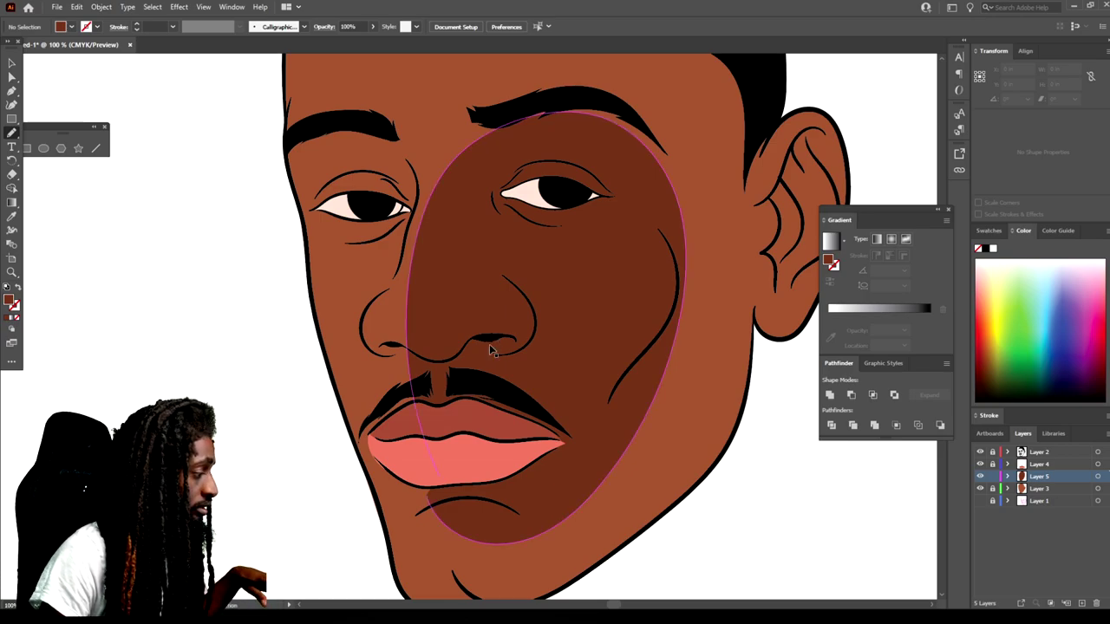
key("ctrl+z")
Try a dark brown shadow shape beneath the lower lip, curving down from the mouth corners toward the chin
mouse_move(482, 551)
left_mouse_down()
mouse_move(525, 536)
mouse_move(545, 493)
left_mouse_up()
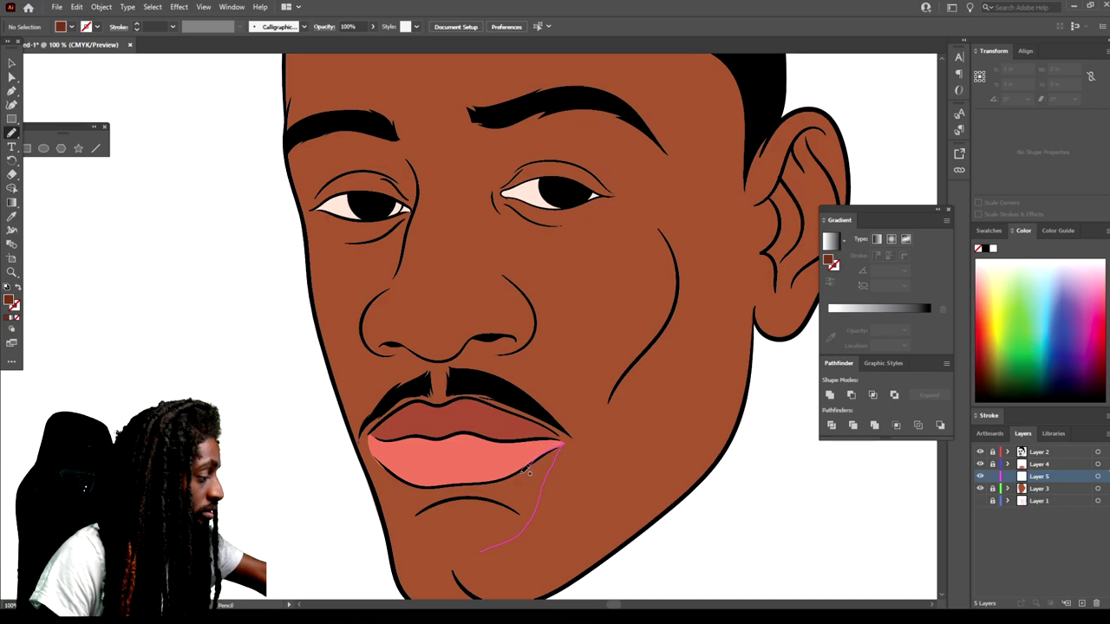
left_click_drag(491, 481, 460, 485)
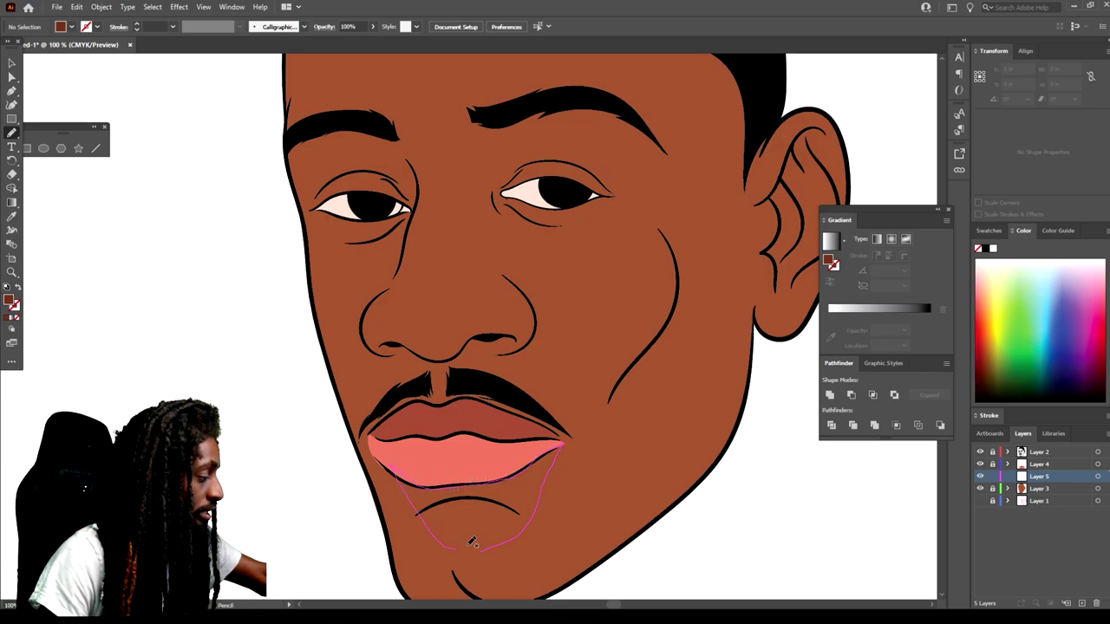
left_click_drag(472, 541, 477, 548)
key("ctrl+z")
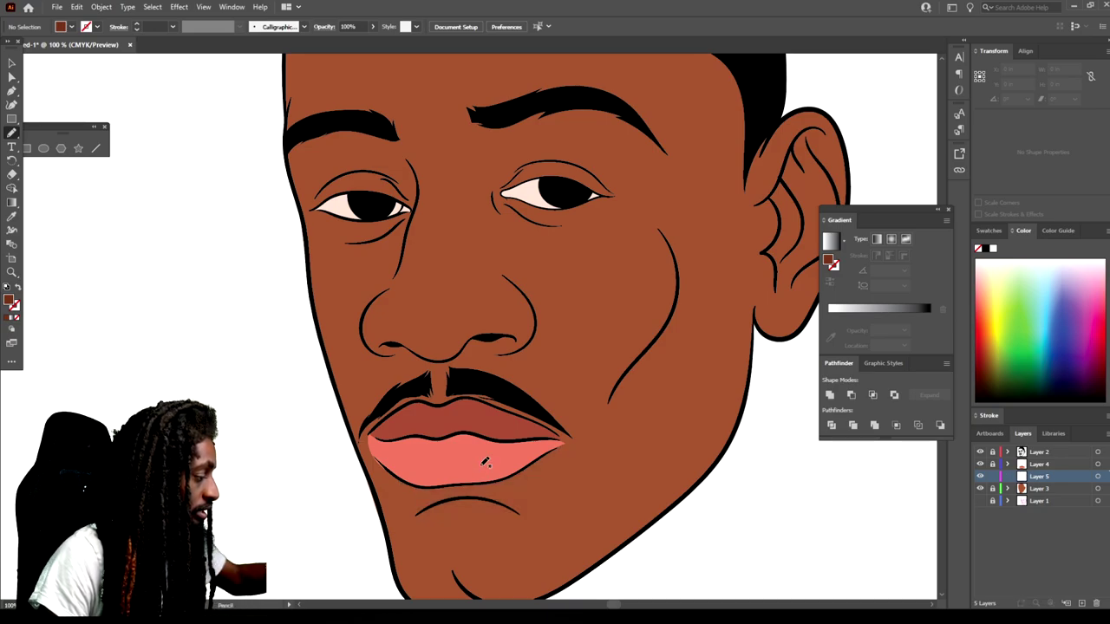
Try a rounded dark brown shadow shape around the mouth, from below the lips up to the nostril
left_click_drag(442, 528, 515, 512)
left_click_drag(479, 319, 469, 520)
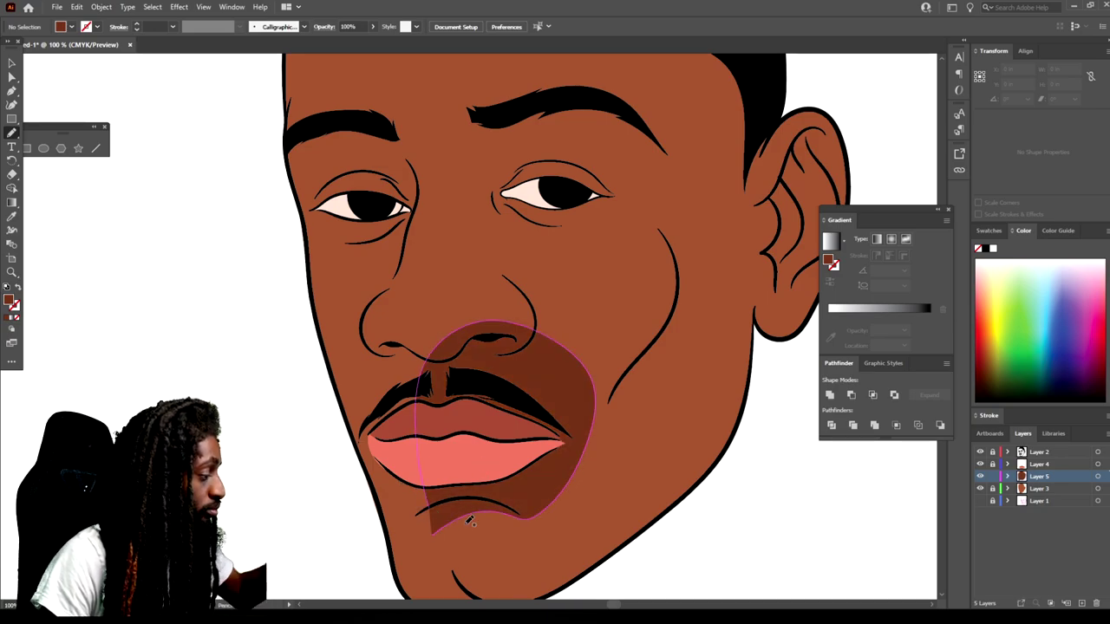
key("ctrl+z")
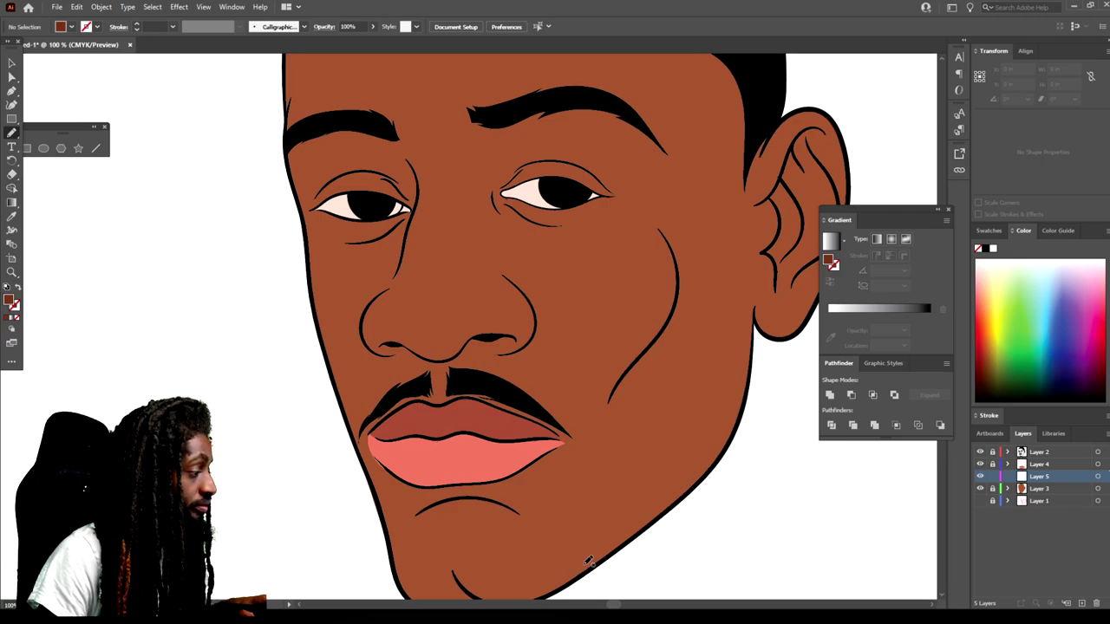
Try dark brown shadow shapes down the far side of the face and over the ear-side temple and cheek
key("ctrl+0")
key("ctrl+plus")
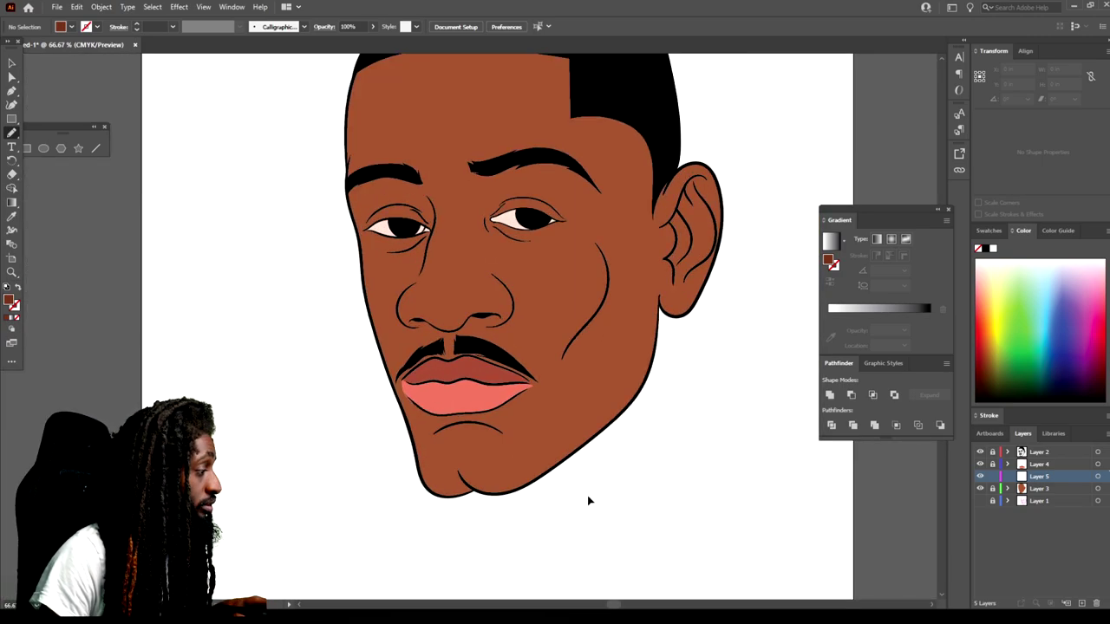
key("ctrl+plus")
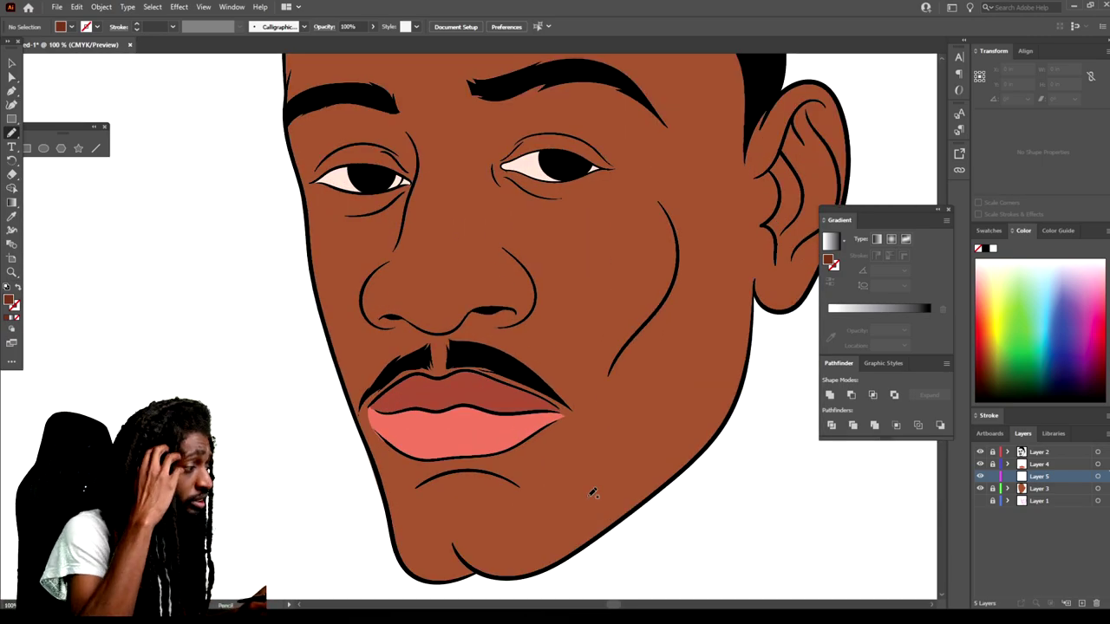
key("ctrl+minus")
key("ctrl+minus")
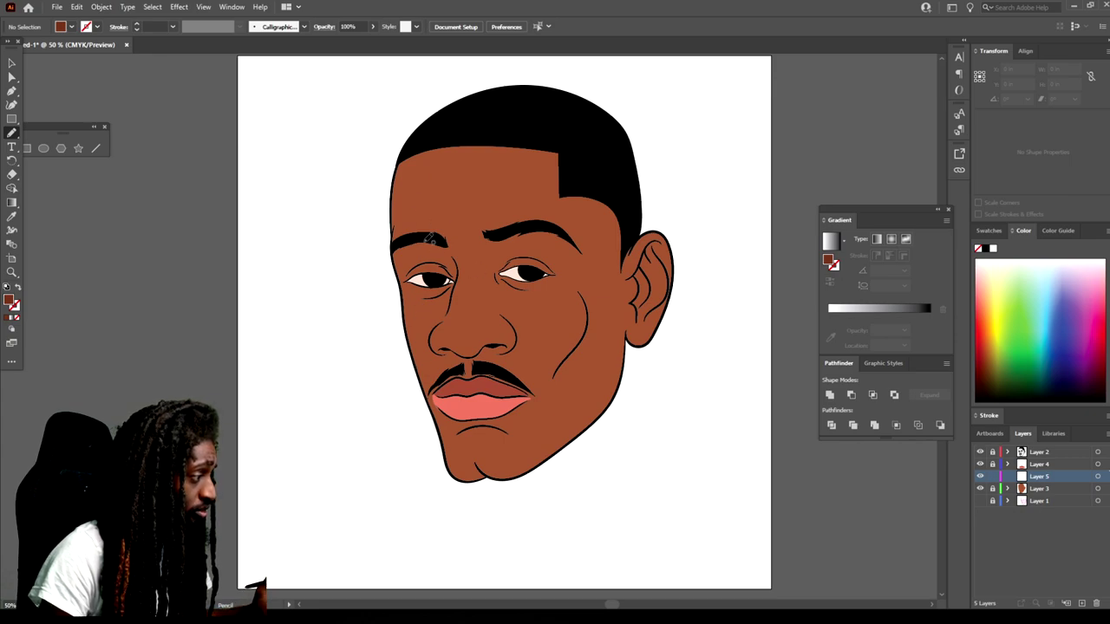
mouse_move(440, 451)
left_mouse_down()
mouse_move(482, 470)
mouse_move(394, 147)
mouse_move(436, 394)
left_mouse_up()
mouse_move(611, 383)
left_mouse_down()
mouse_move(565, 294)
mouse_move(620, 393)
mouse_move(580, 379)
left_mouse_up()
key("ctrl+z")
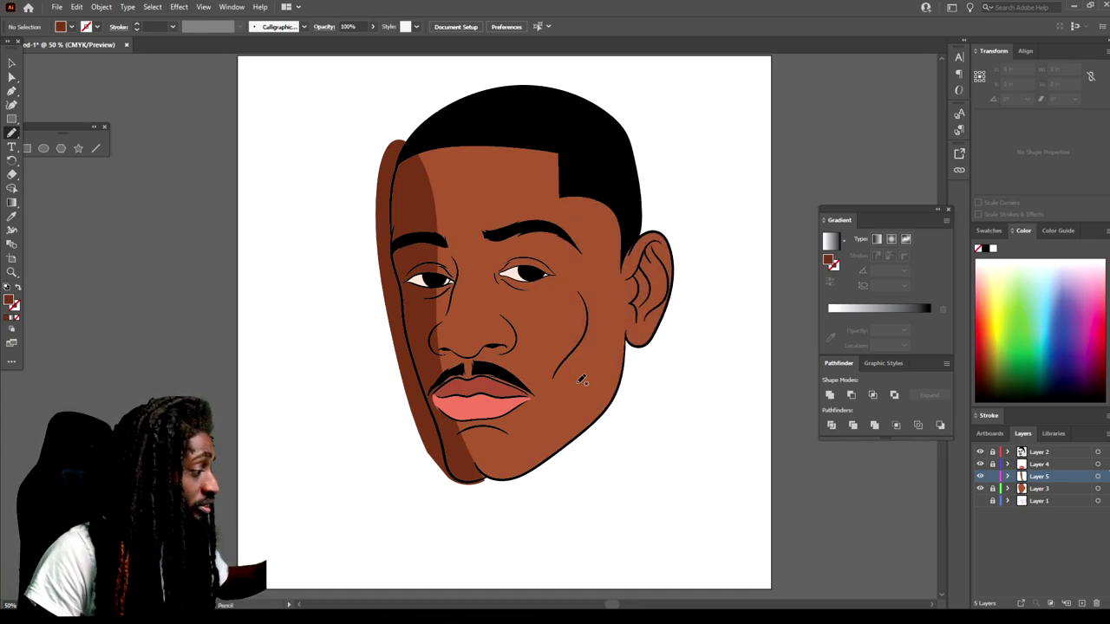
key("ctrl+z")
mouse_move(579, 382)
left_mouse_down()
mouse_move(624, 375)
mouse_move(572, 426)
left_mouse_up()
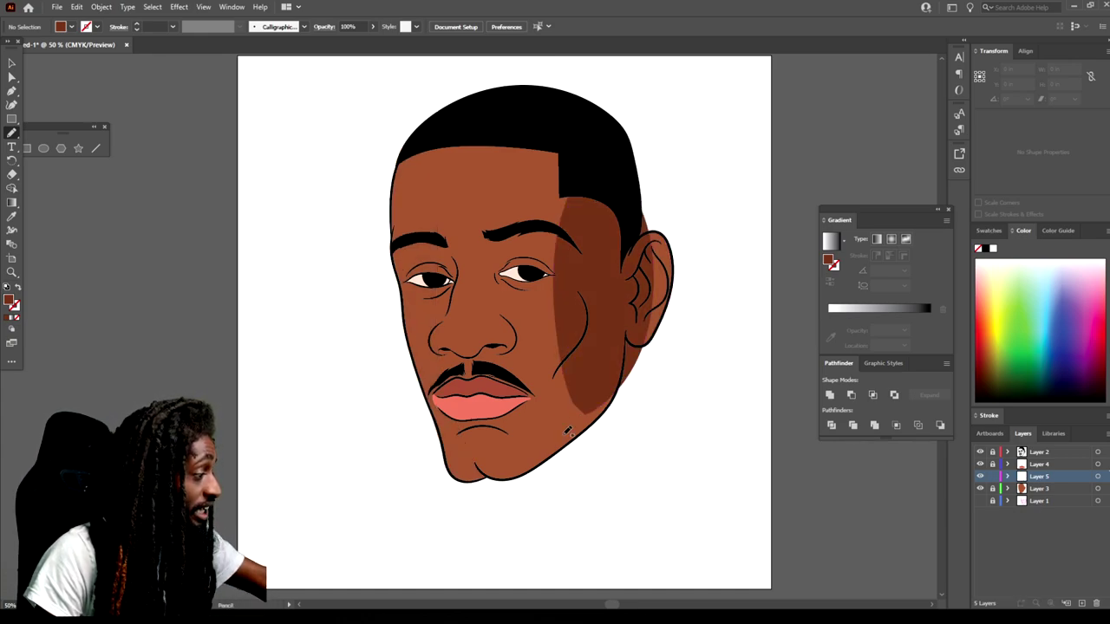
key("ctrl+z")
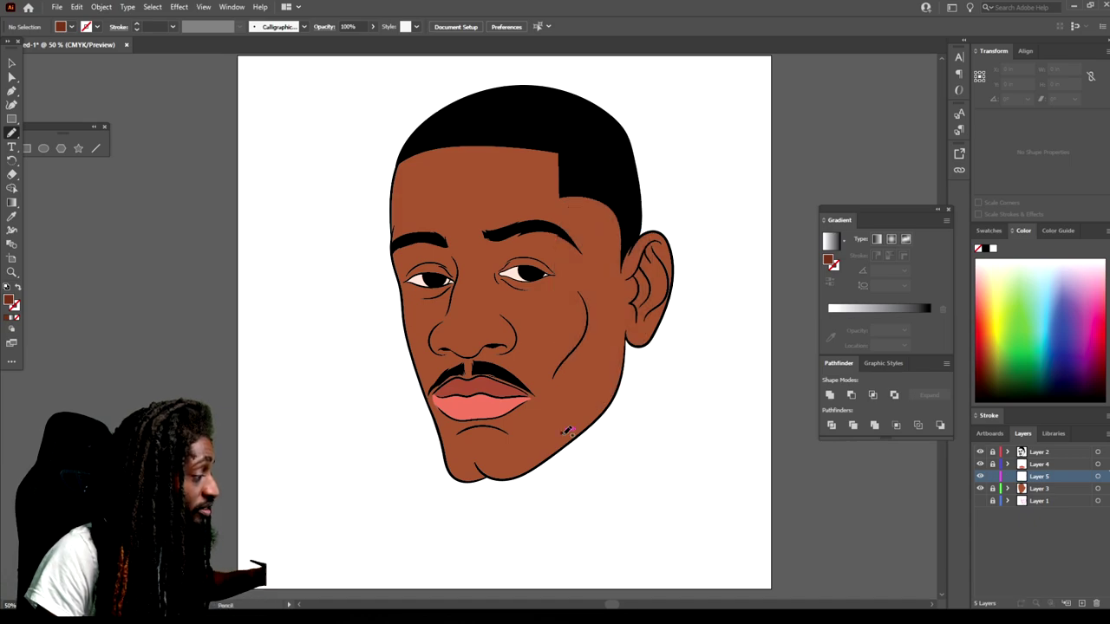
Draw a rounded dark brown shadow shape over the chin and a freehand line down the middle of the nose to the mouth
left_click_drag(439, 489, 431, 468)
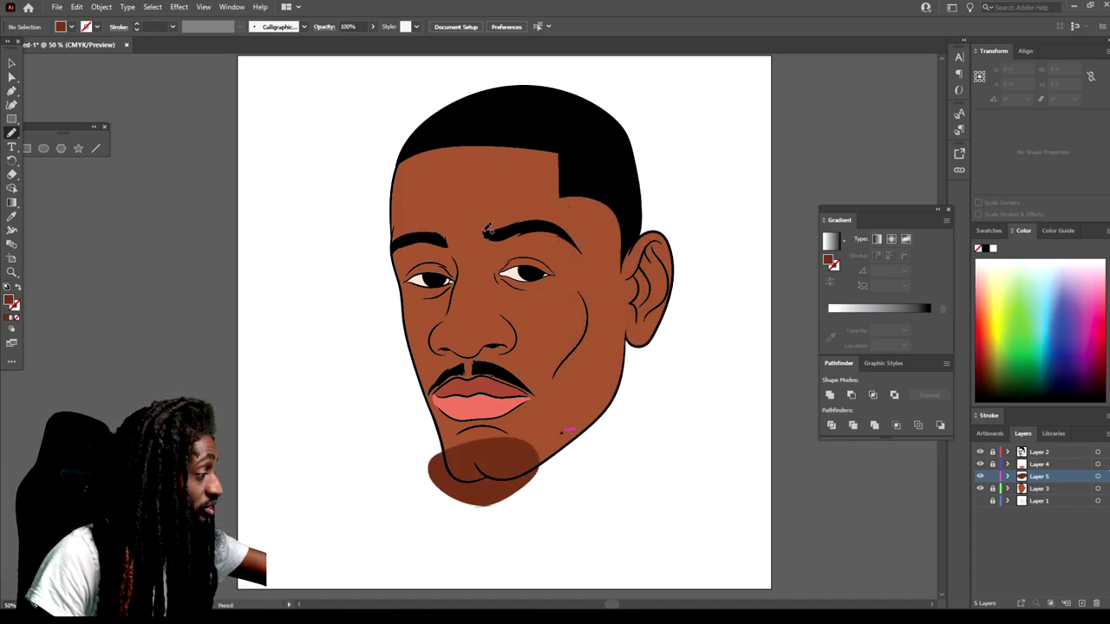
left_click_drag(480, 270, 487, 414)
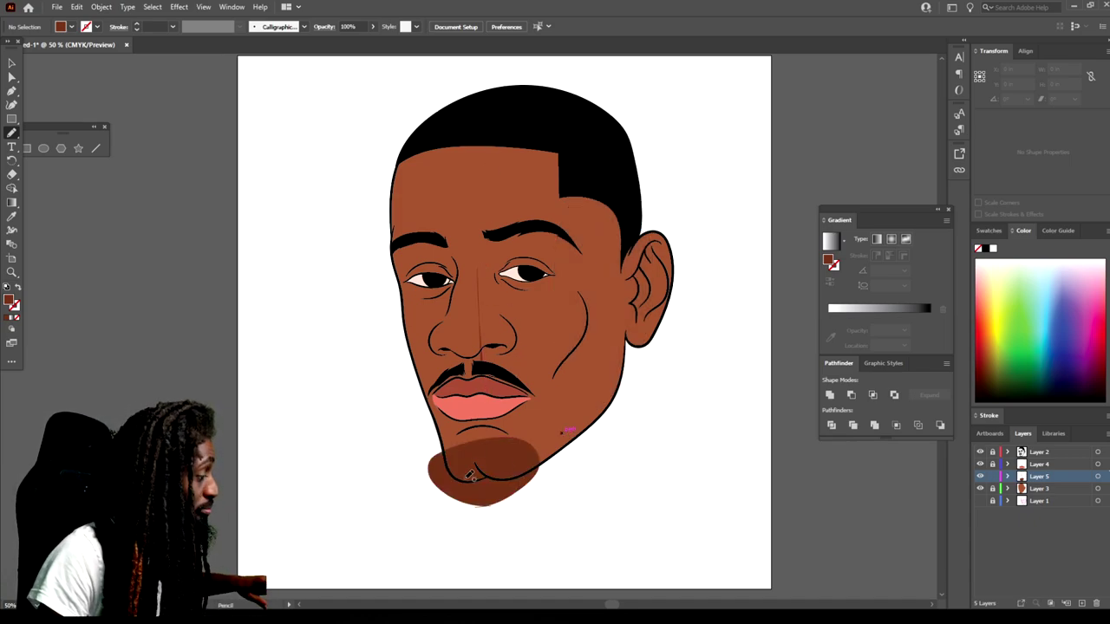
Undo the rounded chin shape and draw a dark brown shadow along the far side of the chin and beneath the lower lip
key("ctrl+z")
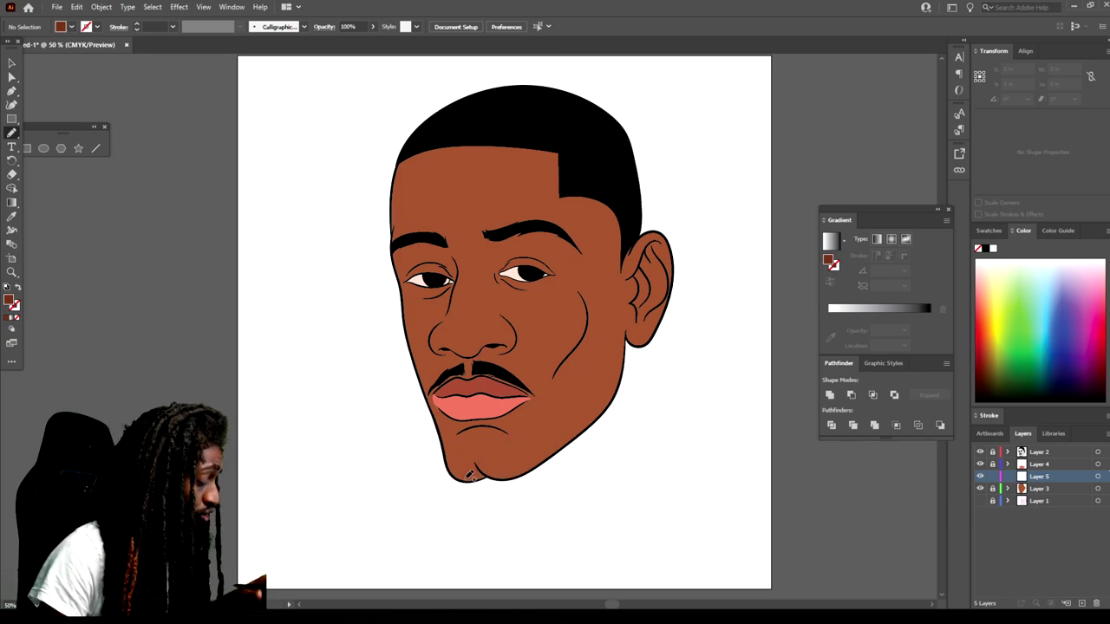
key("ctrl+equal")
key("ctrl+equal")
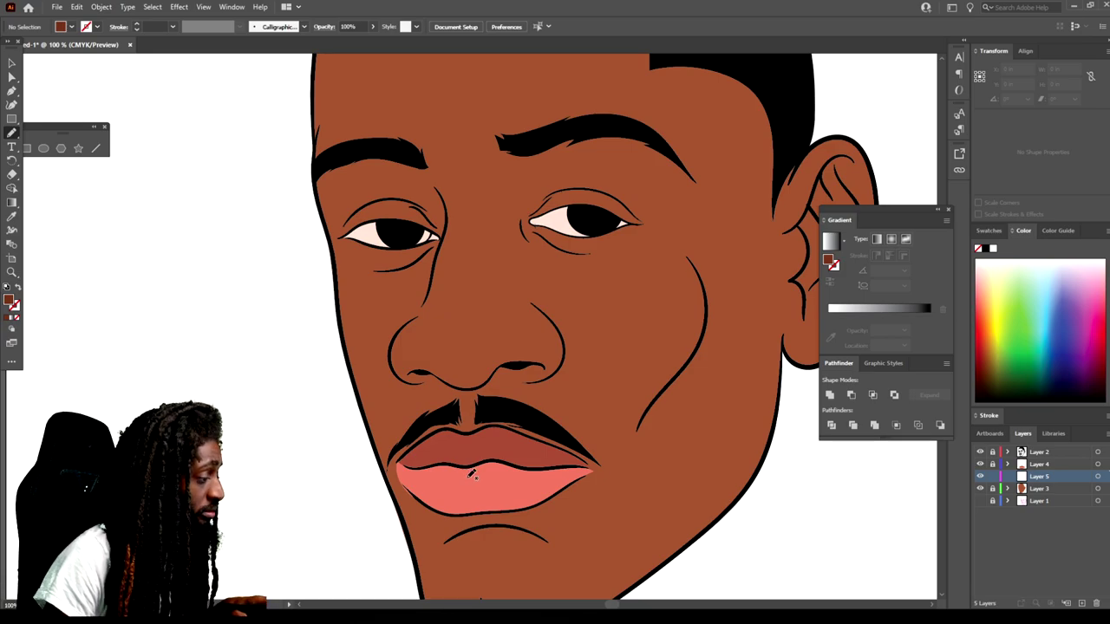
key("ctrl+minus")
scroll(470, 473, "down", 3)
key("ctrl+equal")
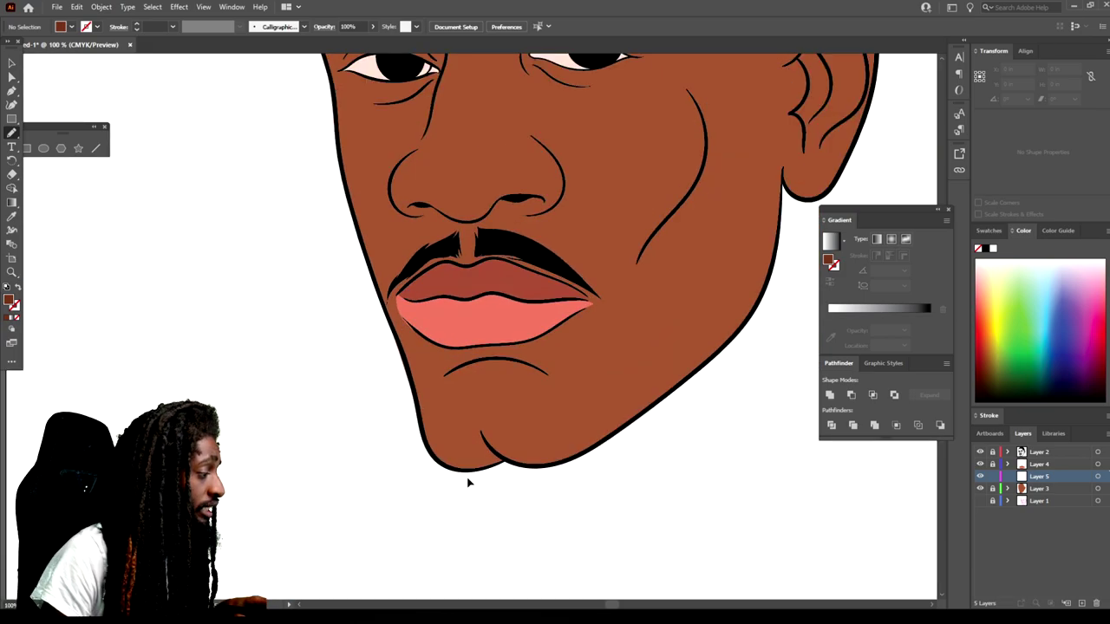
key("ctrl+equal")
scroll(471, 472, "down", 1)
key("ctrl+equal")
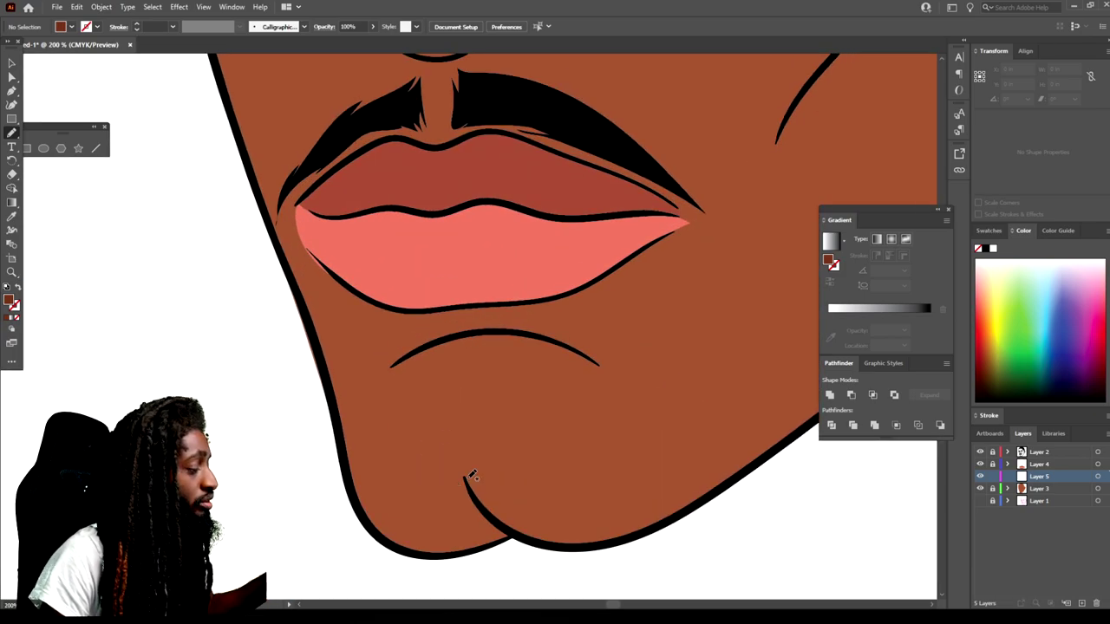
mouse_move(338, 409)
left_mouse_down()
mouse_move(360, 502)
mouse_move(391, 539)
mouse_move(454, 555)
mouse_move(521, 532)
mouse_move(493, 513)
mouse_move(460, 469)
left_mouse_up()
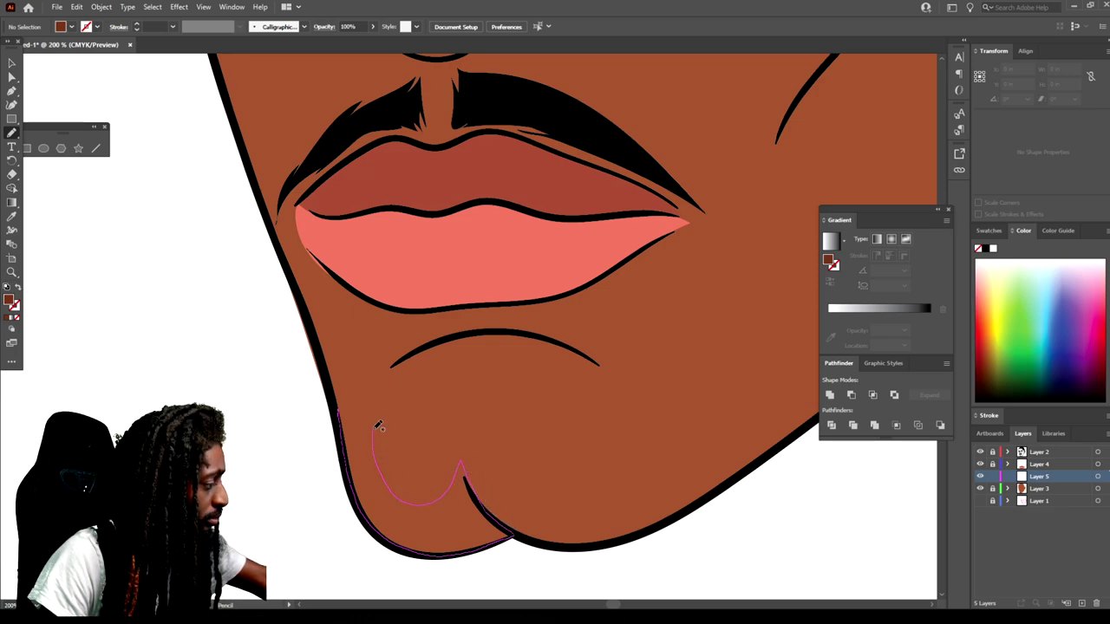
mouse_move(419, 360)
left_mouse_down()
mouse_move(445, 342)
mouse_move(511, 334)
mouse_move(569, 345)
mouse_move(609, 372)
mouse_move(611, 300)
left_mouse_up()
mouse_move(638, 221)
left_mouse_down()
mouse_move(503, 245)
mouse_move(369, 224)
mouse_move(287, 173)
left_mouse_up()
mouse_move(297, 265)
left_mouse_down()
mouse_move(331, 372)
mouse_move(512, 538)
left_mouse_up()
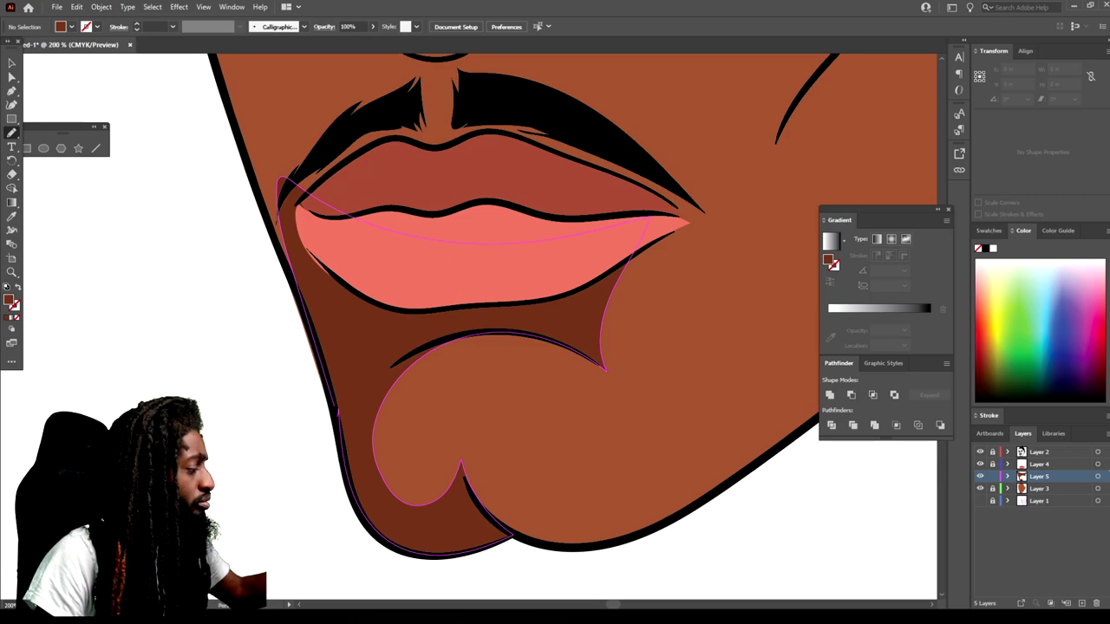
Add a dark brown shape that thickens the inner edge of the chin shadow
mouse_move(359, 397)
left_mouse_down()
mouse_move(380, 491)
mouse_move(483, 509)
mouse_move(463, 444)
mouse_move(416, 478)
mouse_move(439, 351)
mouse_move(373, 386)
mouse_move(372, 430)
left_mouse_up()
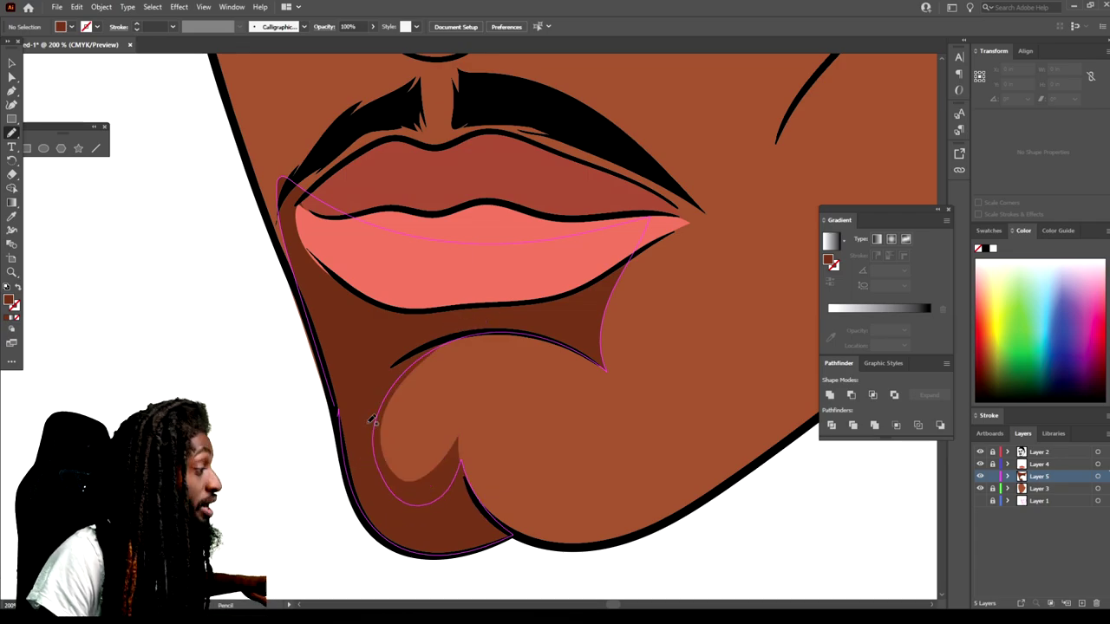
key("ctrl+minus")
key("ctrl+minus")
key("ctrl+minus")
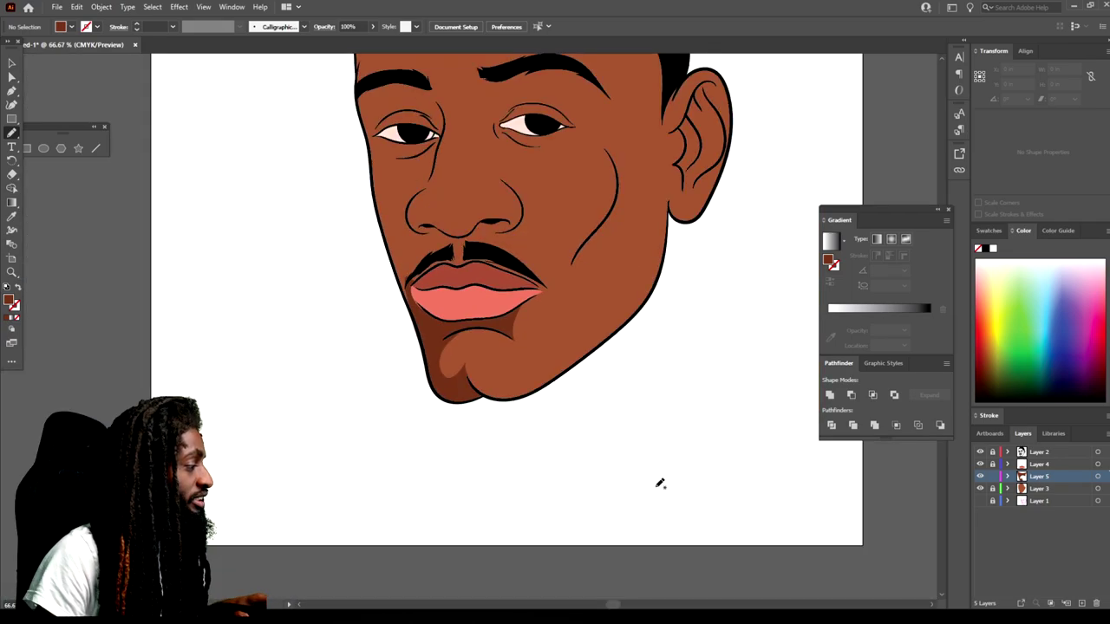
Draw a dark brown shadow shape from the far mouth corner across the upper lip, under the nose and over the lower far cheek
key("ctrl+plus")
key("ctrl+plus")
key("ctrl+plus")
mouse_move(294, 491)
left_mouse_down()
mouse_move(340, 514)
mouse_move(458, 440)
left_mouse_up()
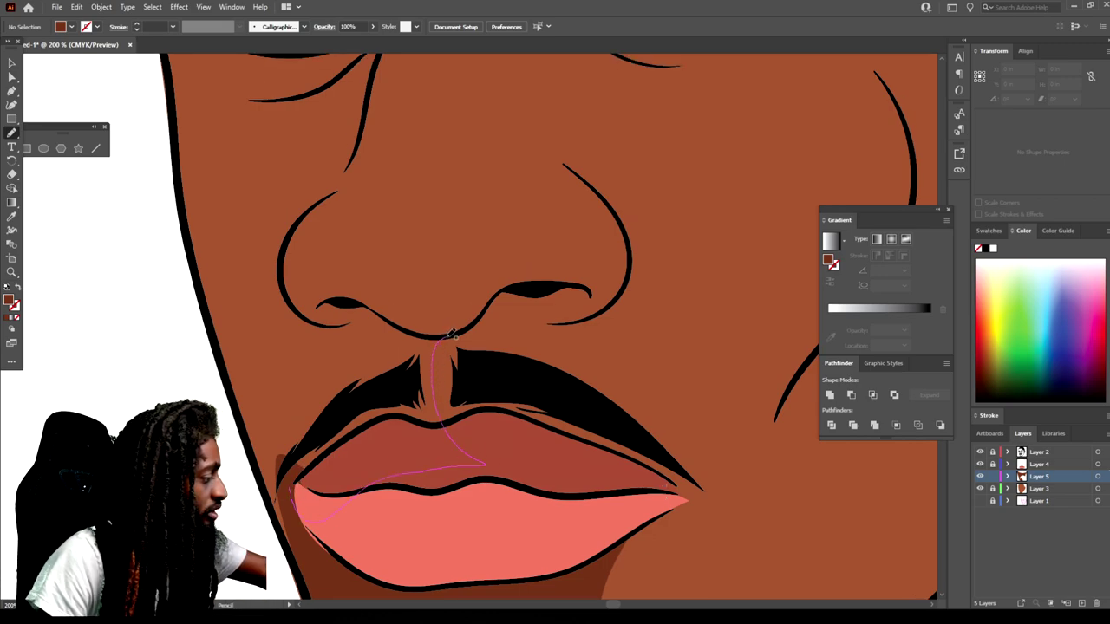
left_click_drag(543, 325, 596, 320)
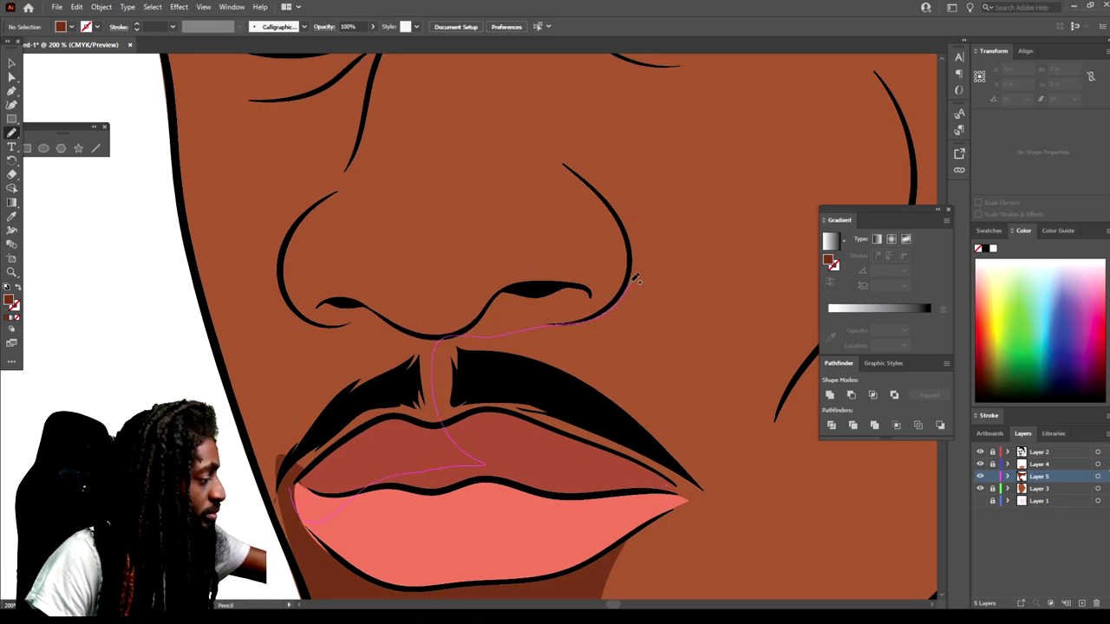
mouse_move(564, 274)
left_mouse_down()
mouse_move(528, 274)
mouse_move(443, 322)
mouse_move(412, 319)
mouse_move(370, 292)
mouse_move(310, 289)
mouse_move(288, 272)
mouse_move(303, 224)
left_mouse_up()
mouse_move(212, 266)
left_mouse_down()
mouse_move(255, 426)
mouse_move(299, 519)
left_mouse_up()
key("ctrl+minus")
key("ctrl+minus")
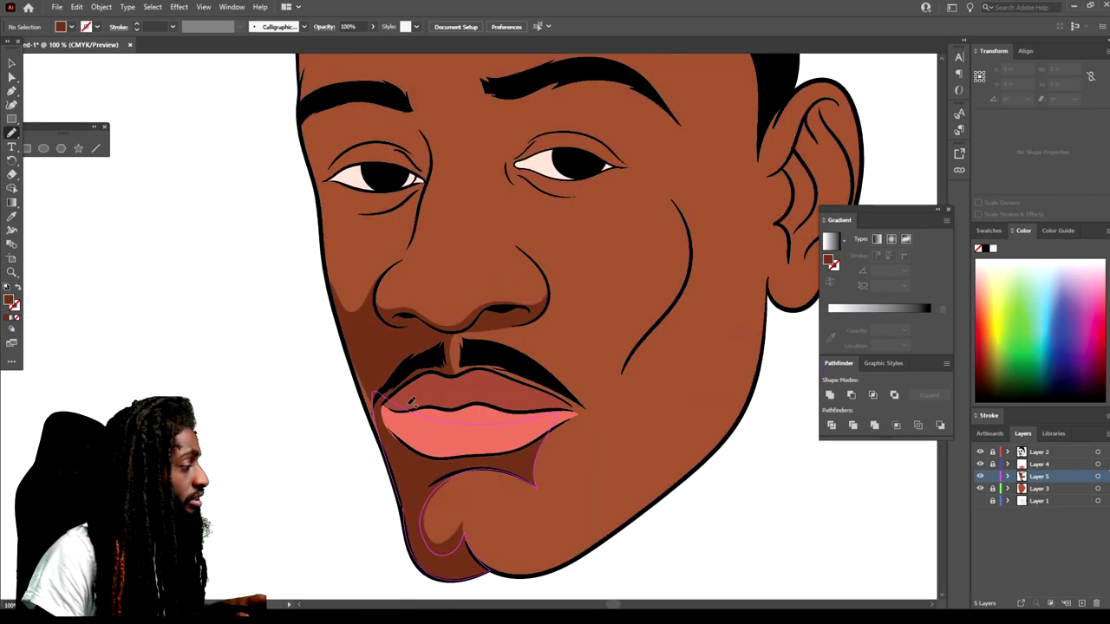
key("ctrl+minus")
key("ctrl+minus")
key("ctrl+minus")
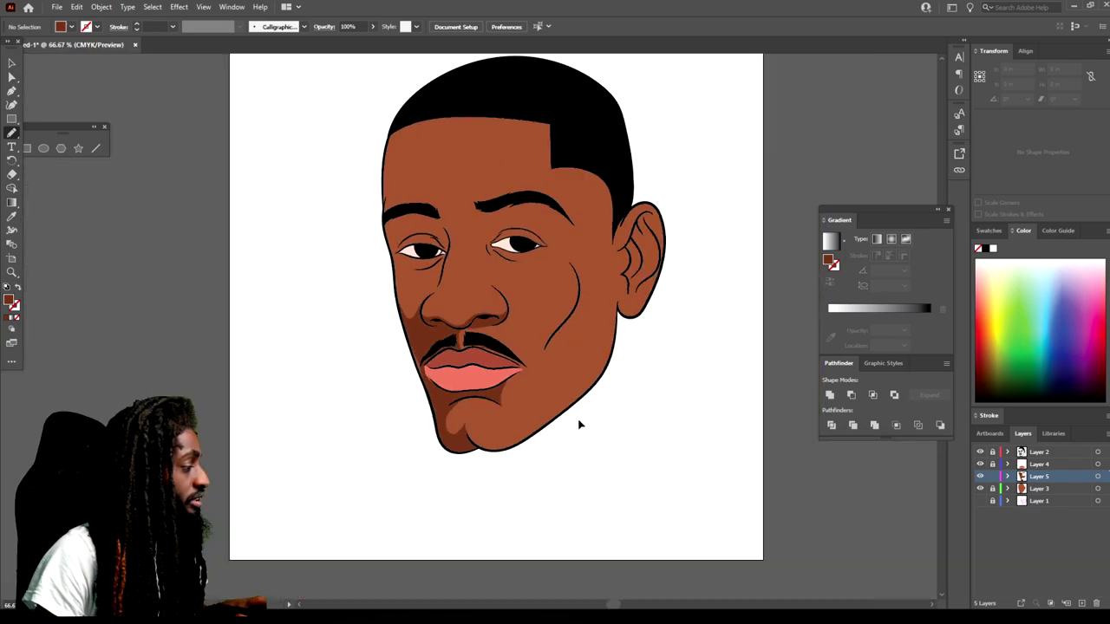
Extend the lower far-cheek shadow to the face outline, filling the gap beside the mouth corner
key("ctrl+plus")
key("ctrl+plus")
key("ctrl+plus")
key("ctrl+plus")
key("ctrl+plus")
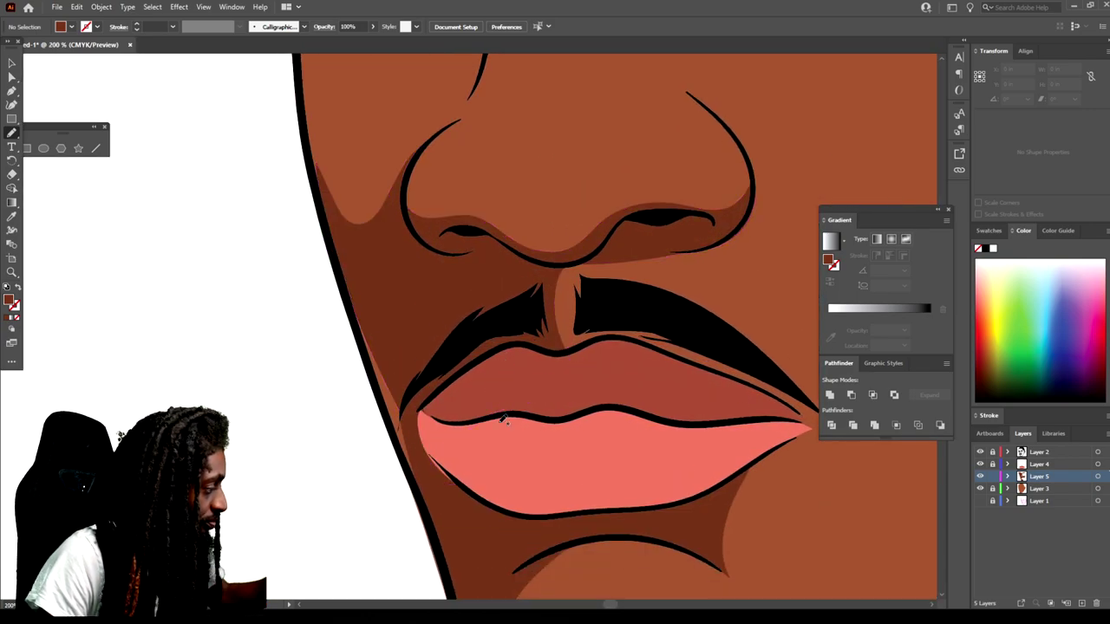
mouse_move(395, 344)
left_mouse_down()
mouse_move(346, 267)
mouse_move(444, 542)
left_mouse_up()
scroll(407, 216, "up", 2)
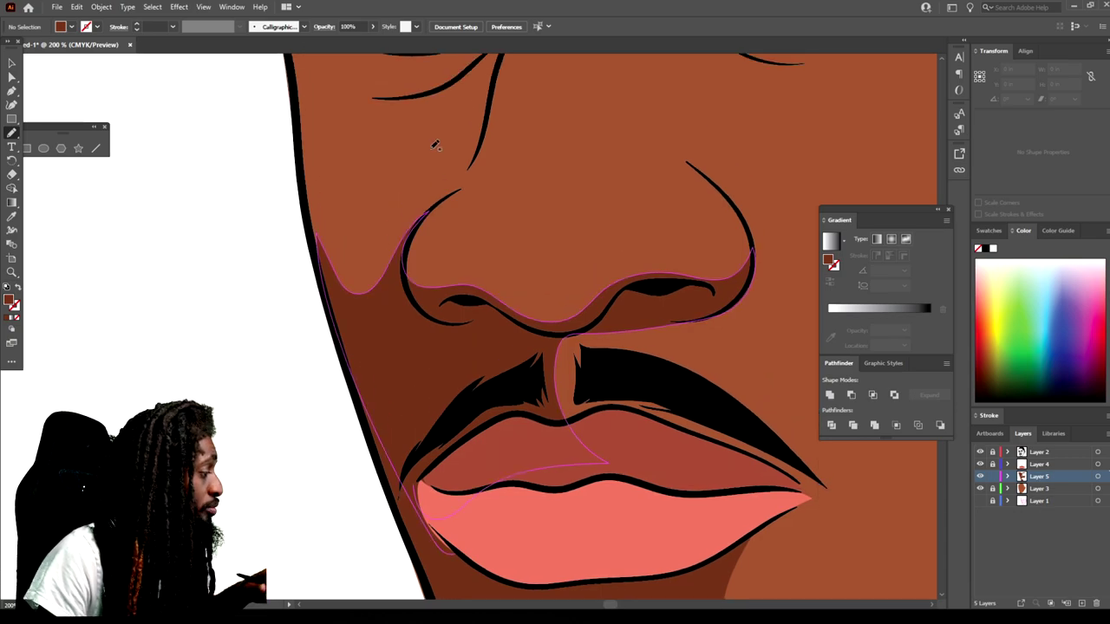
Draw a dark brown shadow around the far eye, from the eyebrow down to the nose, leaving the eyelid and cheek highlights uncovered
scroll(493, 195, "up", 10)
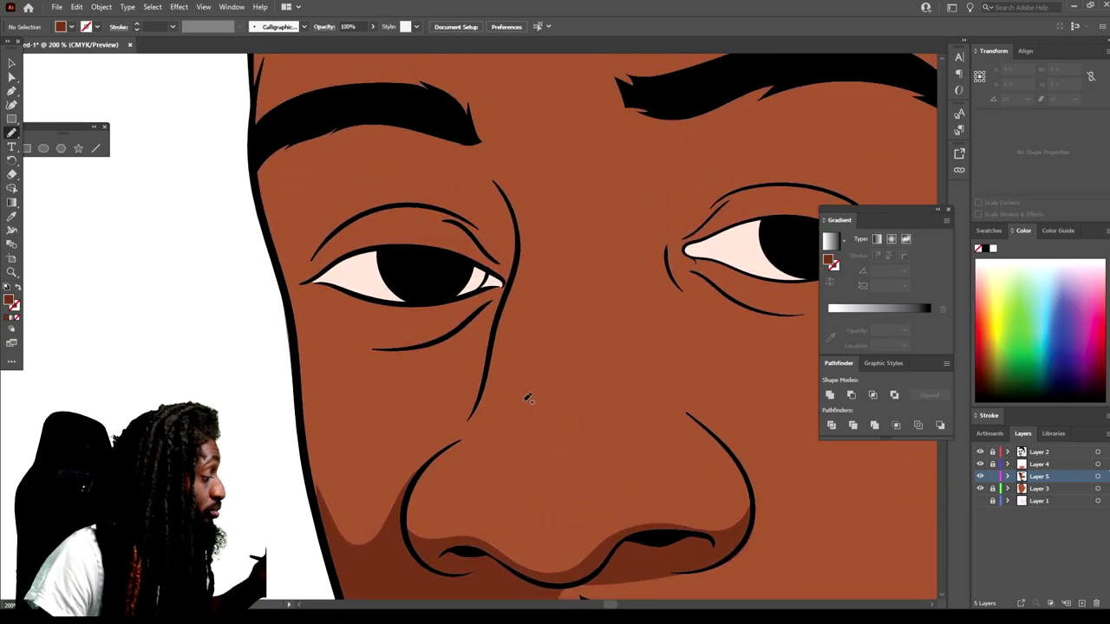
mouse_move(390, 555)
left_mouse_down()
mouse_move(411, 504)
mouse_move(465, 458)
left_mouse_up()
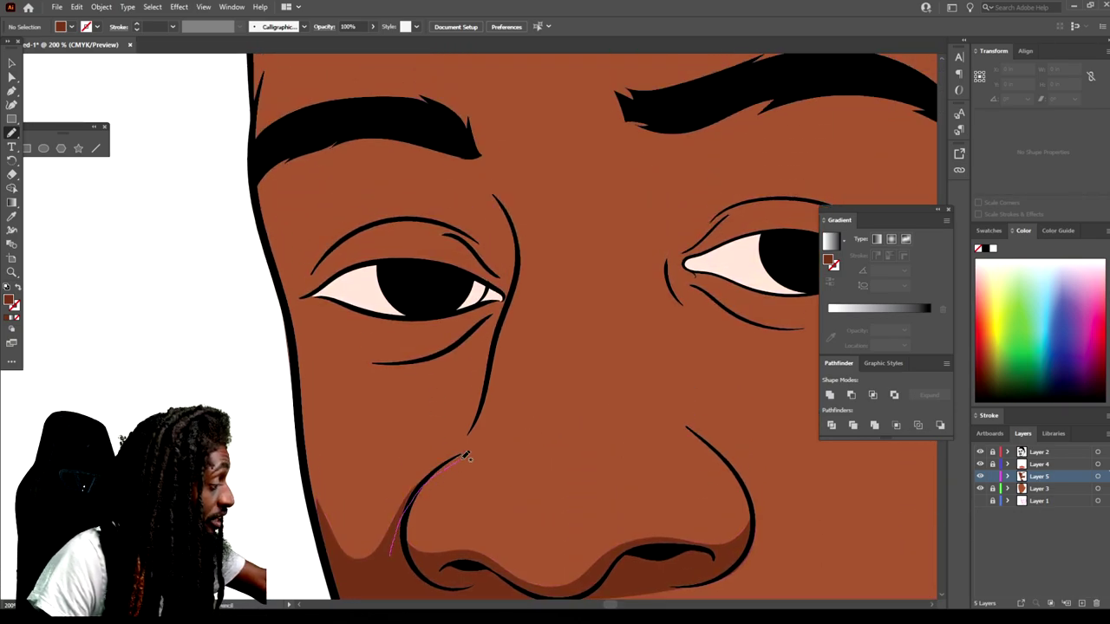
left_click_drag(487, 412, 495, 342)
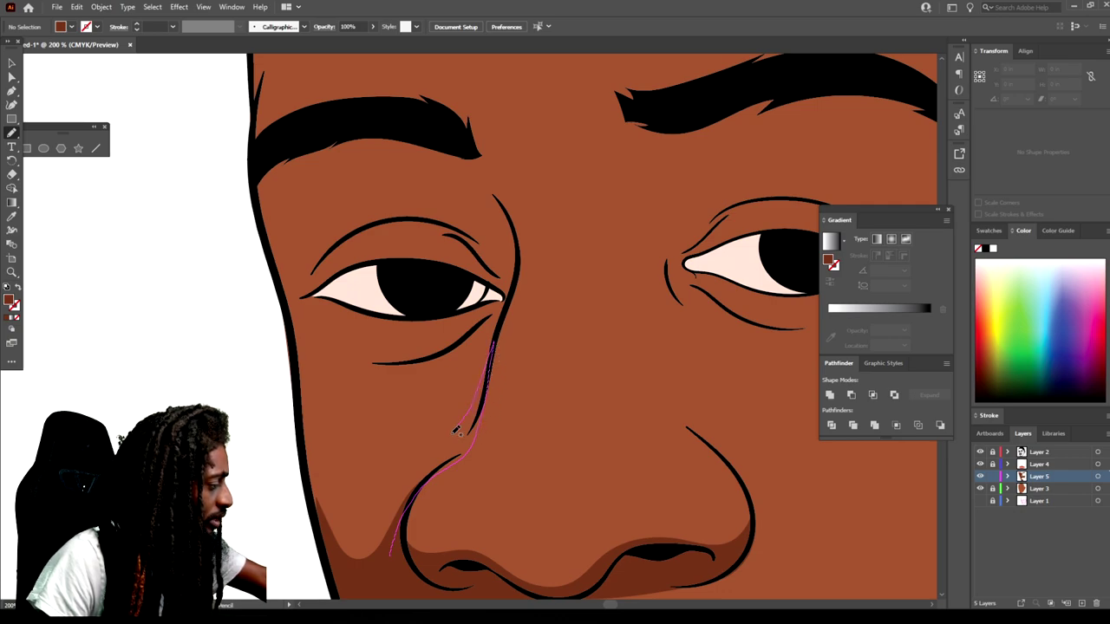
mouse_move(397, 491)
left_mouse_down()
mouse_move(330, 479)
mouse_move(320, 436)
mouse_move(329, 390)
mouse_move(355, 368)
mouse_move(419, 363)
mouse_move(475, 329)
mouse_move(384, 339)
mouse_move(340, 315)
mouse_move(333, 298)
mouse_move(408, 273)
left_mouse_up()
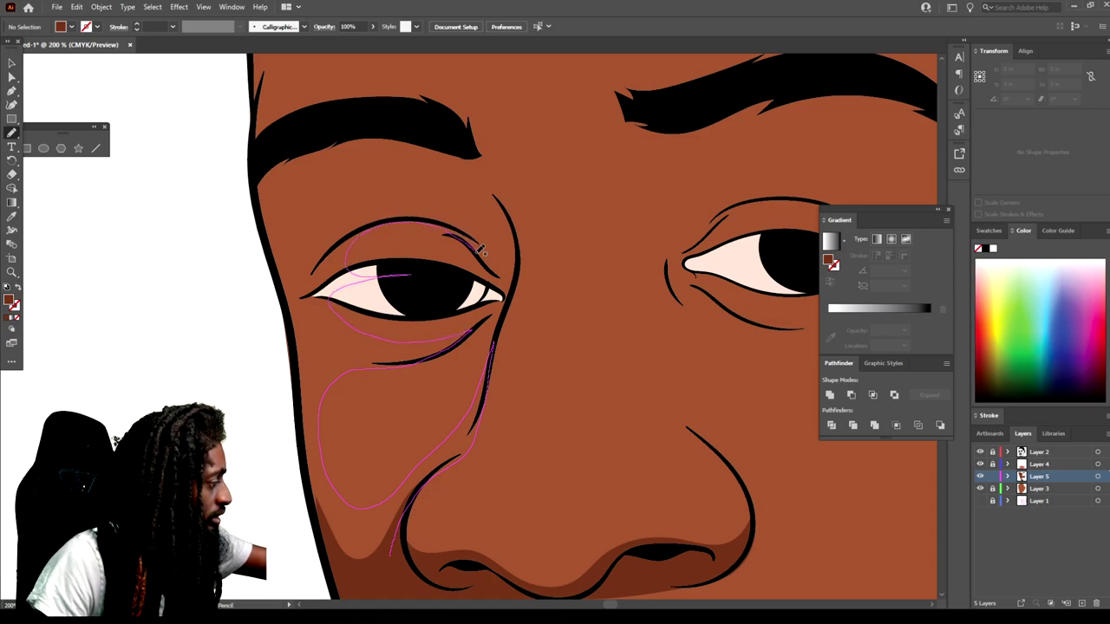
mouse_move(473, 243)
left_mouse_down()
mouse_move(484, 273)
mouse_move(454, 281)
mouse_move(499, 295)
left_mouse_up()
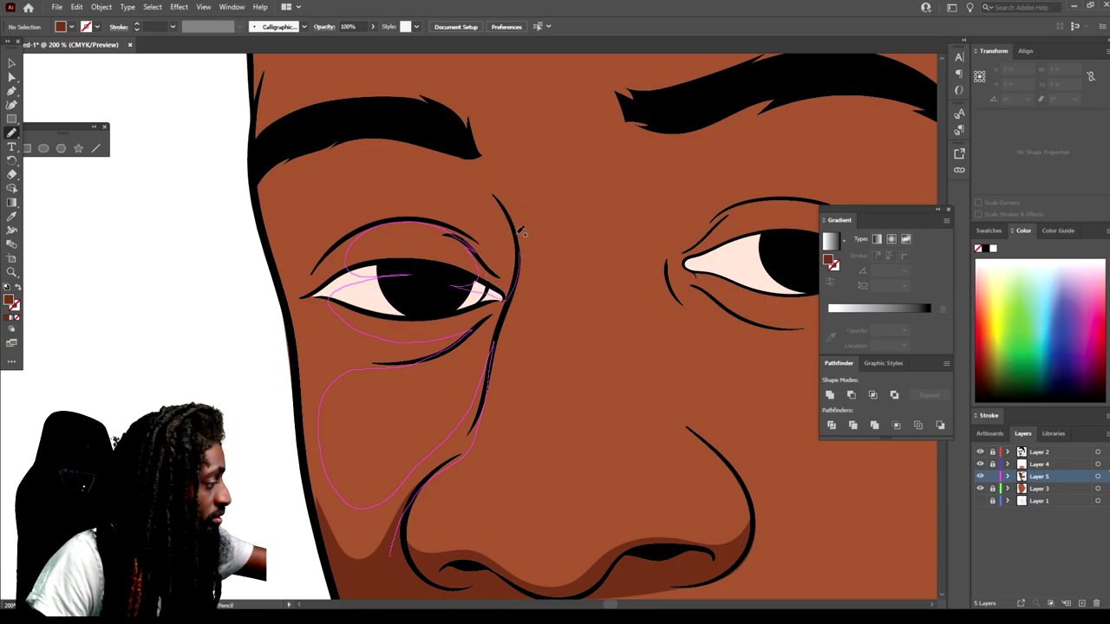
mouse_move(468, 154)
left_mouse_down()
mouse_move(371, 116)
mouse_move(291, 148)
mouse_move(254, 191)
mouse_move(292, 327)
mouse_move(321, 539)
mouse_move(419, 530)
left_mouse_up()
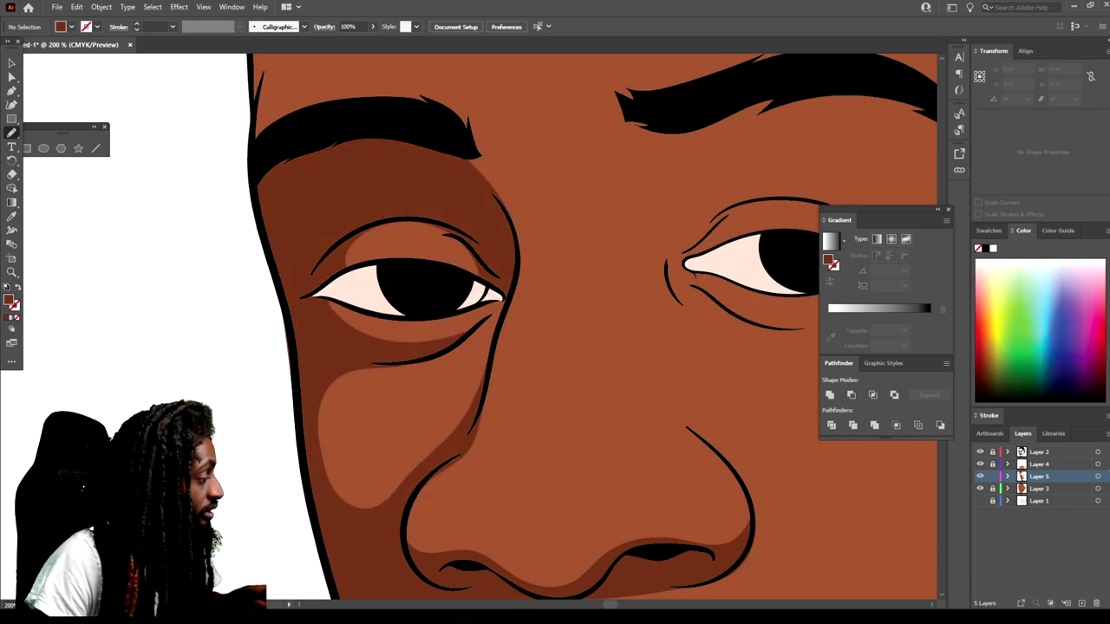
key("ctrl+minus")
key("ctrl+minus")
key("ctrl+minus")
key("ctrl+minus")
key("ctrl+minus")
Add a thin dark brown shadow along the line on the far side of the nose bridge
key("ctrl+plus")
key("ctrl+plus")
key("ctrl+plus")
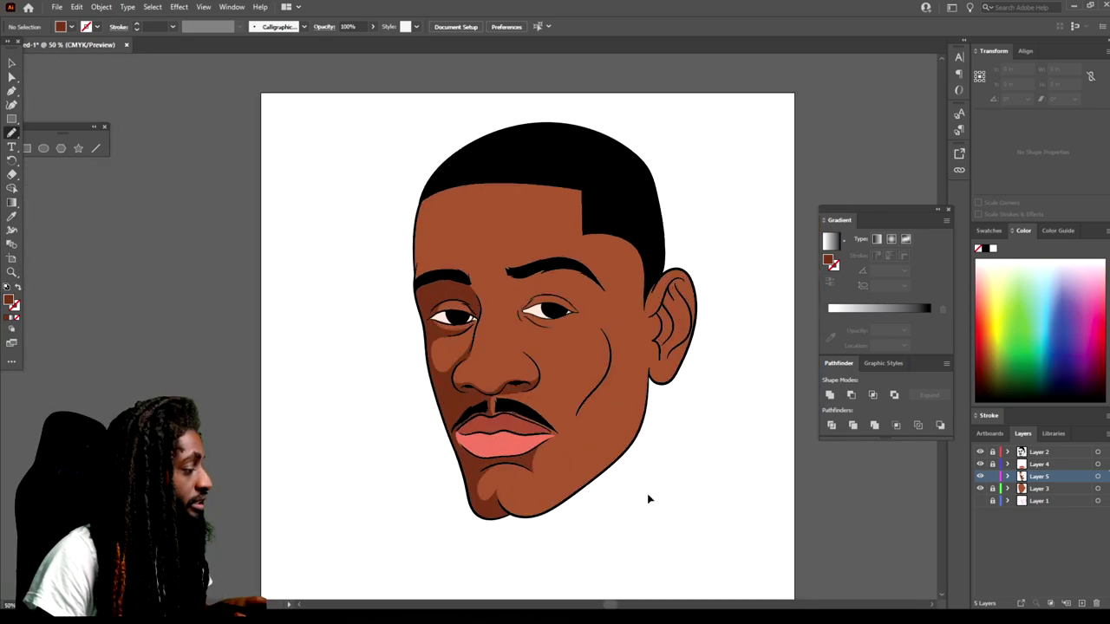
key("ctrl+plus")
mouse_move(449, 440)
left_mouse_down()
mouse_move(485, 349)
mouse_move(444, 341)
left_mouse_up()
mouse_move(464, 288)
left_mouse_down()
mouse_move(516, 253)
mouse_move(487, 400)
mouse_move(451, 459)
left_mouse_up()
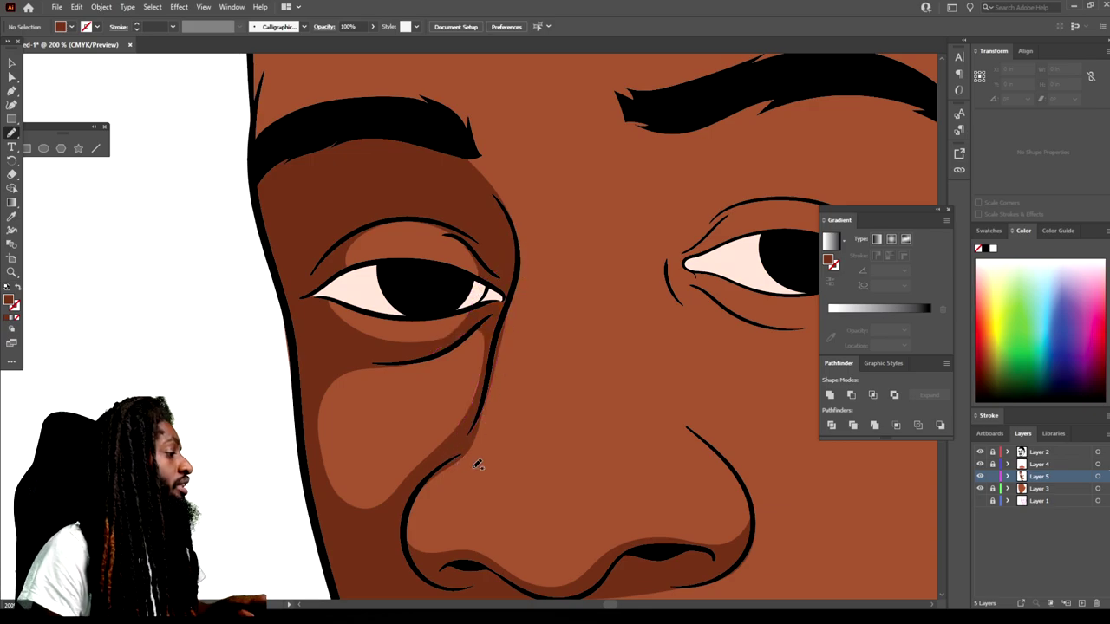
Draw a dark brown shadow shape on the far side of the forehead, from the hairline to the eyebrow, with a pointed inner edge
scroll(477, 414, "up", 2)
scroll(471, 417, "up", 4)
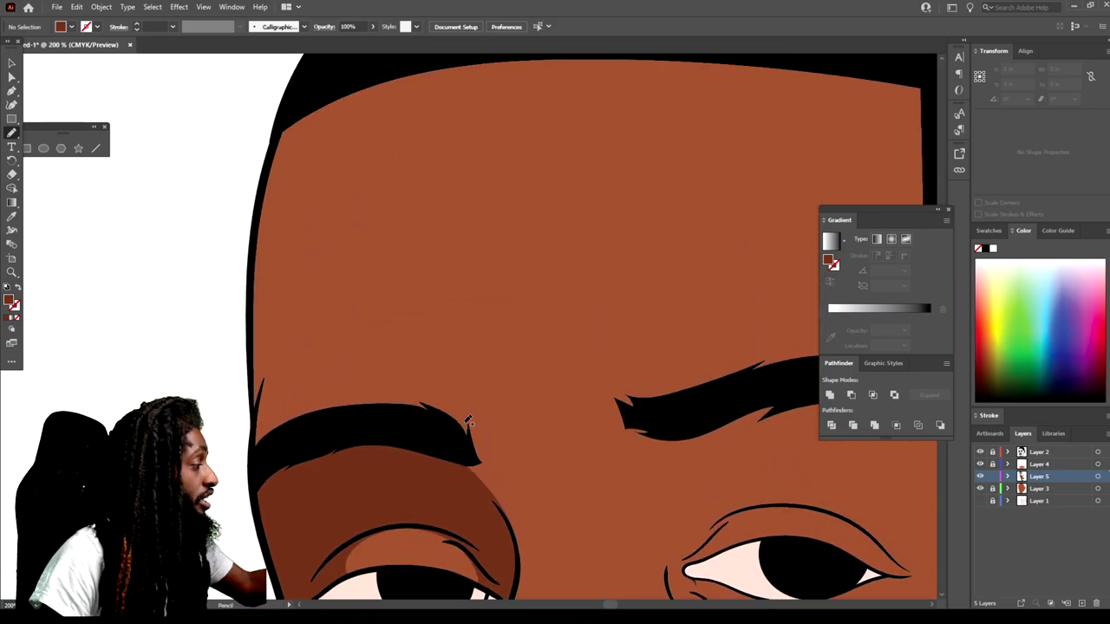
mouse_move(338, 134)
left_mouse_down()
mouse_move(272, 226)
mouse_move(251, 359)
left_mouse_up()
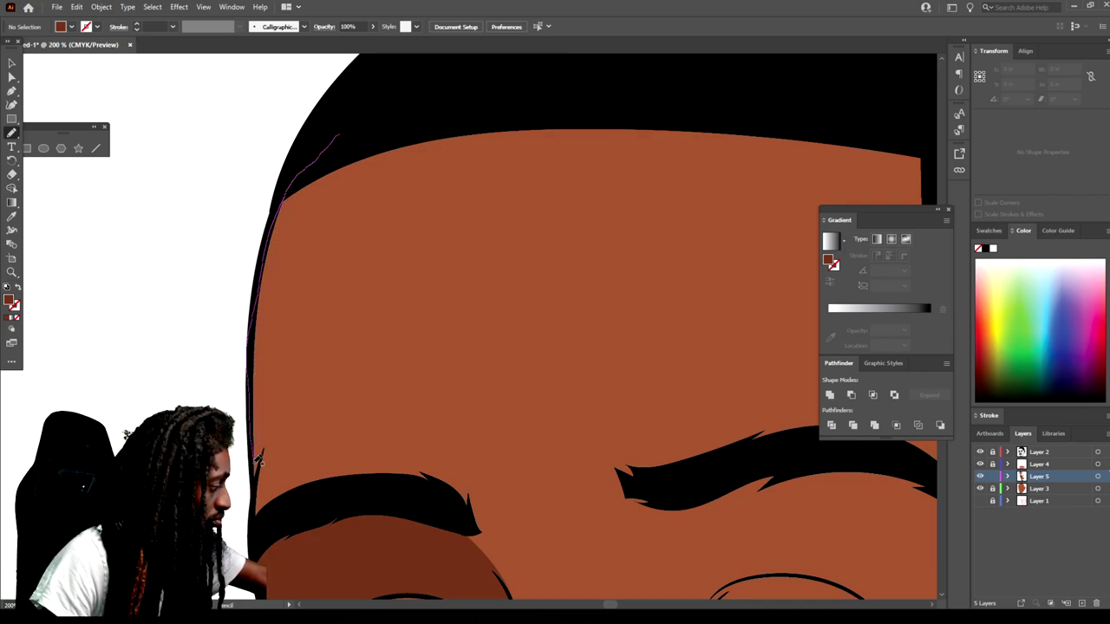
mouse_move(258, 546)
left_mouse_down()
mouse_move(300, 529)
mouse_move(398, 515)
mouse_move(324, 512)
mouse_move(306, 473)
left_mouse_up()
mouse_move(402, 384)
left_mouse_down()
mouse_move(369, 306)
mouse_move(499, 102)
left_mouse_up()
key("ctrl+minus")
key("ctrl+minus")
key("ctrl+minus")
key("ctrl+minus")
key("ctrl+minus")
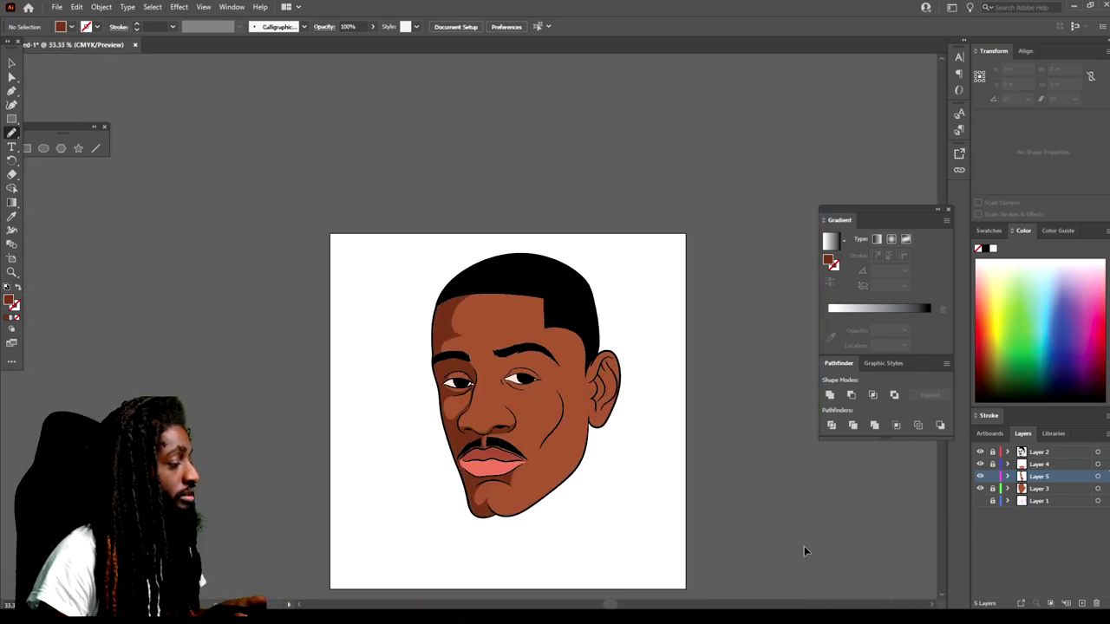
Draw a dark brown shadow around the inner corner of the near eye, from beneath the eyebrow to the under-eye crease
key("ctrl+plus")
key("ctrl+plus")
key("ctrl+plus")
key("ctrl+plus")
key("ctrl+plus")
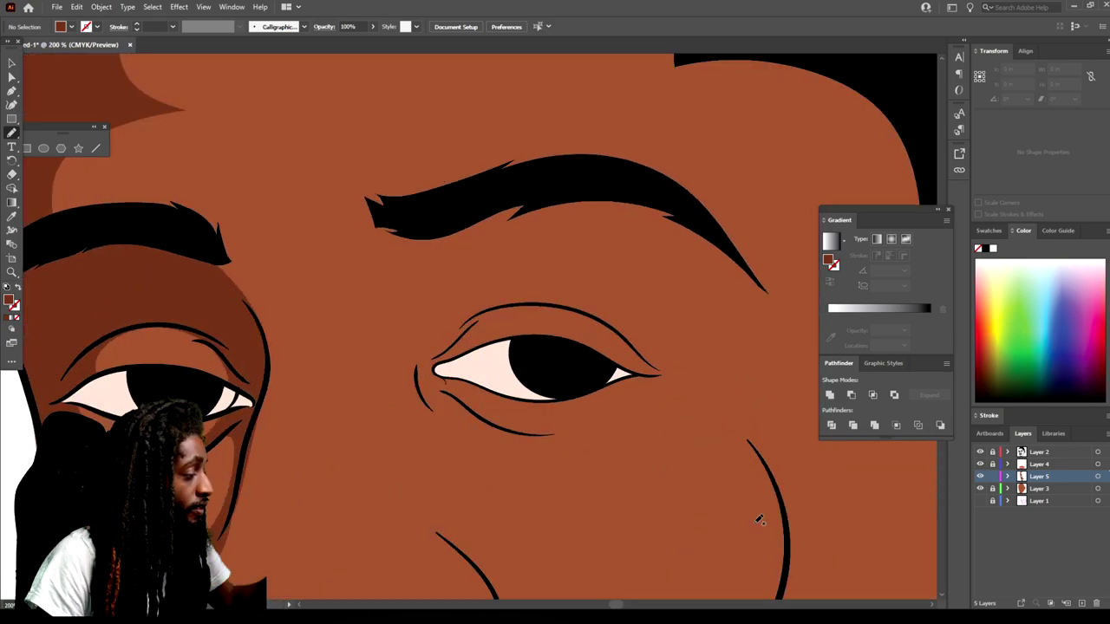
mouse_move(459, 370)
left_mouse_down()
mouse_move(514, 352)
mouse_move(484, 343)
mouse_move(508, 312)
mouse_move(587, 312)
mouse_move(532, 294)
mouse_move(494, 257)
mouse_move(564, 199)
mouse_move(521, 188)
mouse_move(395, 234)
left_mouse_up()
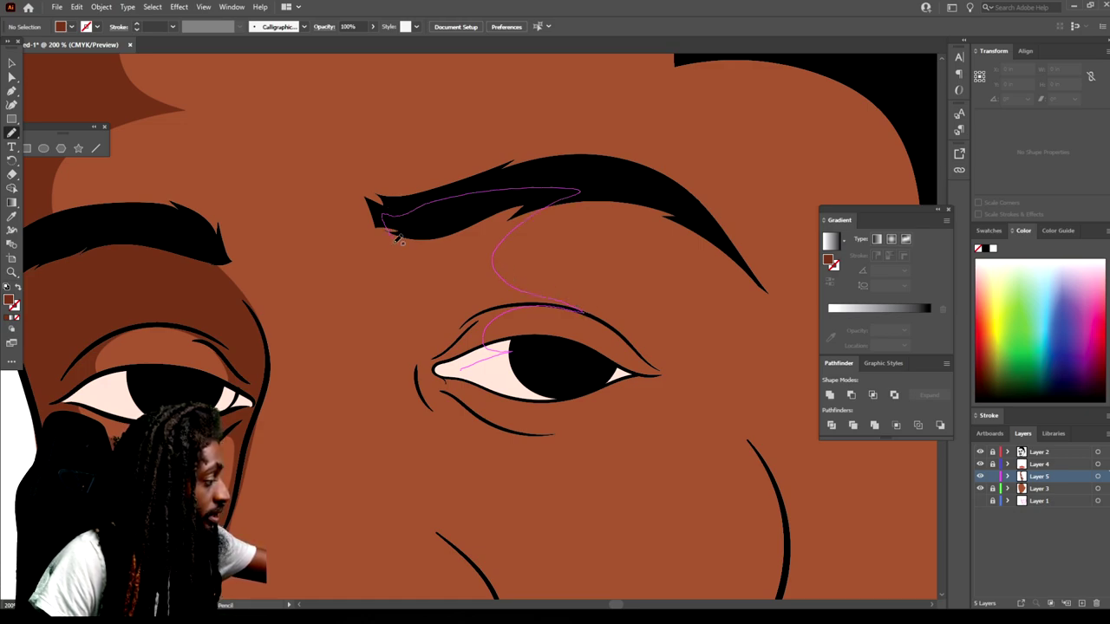
left_click_drag(438, 394, 505, 427)
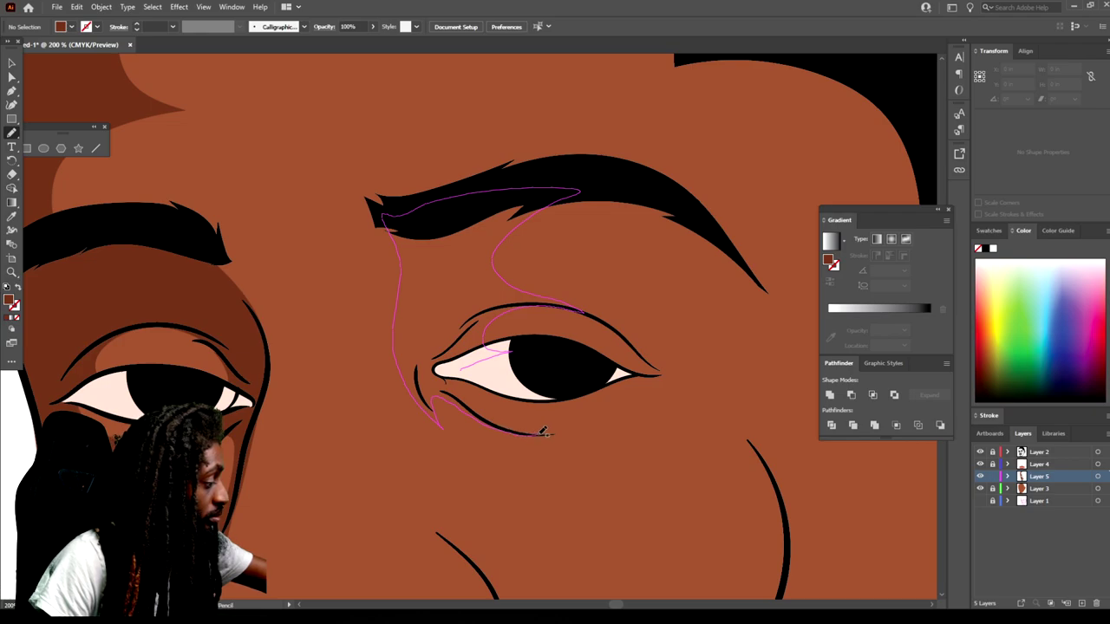
left_click_drag(474, 397, 473, 397)
key("ctrl+minus")
key("ctrl+minus")
key("ctrl+minus")
key("ctrl+minus")
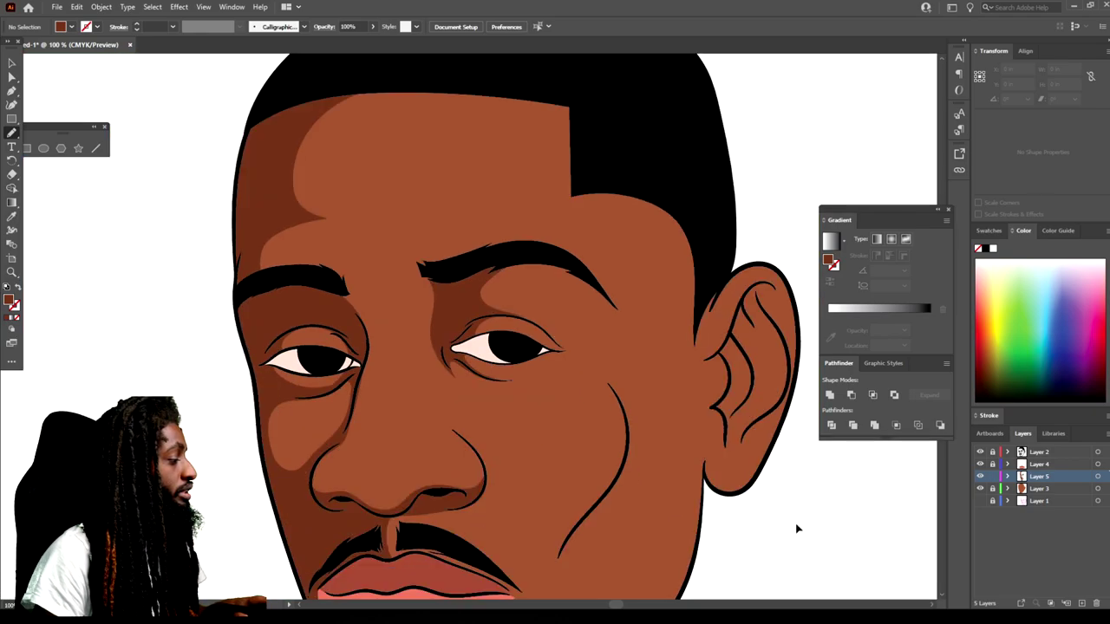
key("ctrl+minus")
Try a thin dark brown shadow shape along the lower part of the near cheek line
key("ctrl+plus")
key("ctrl+plus")
key("ctrl+plus")
key("ctrl+plus")
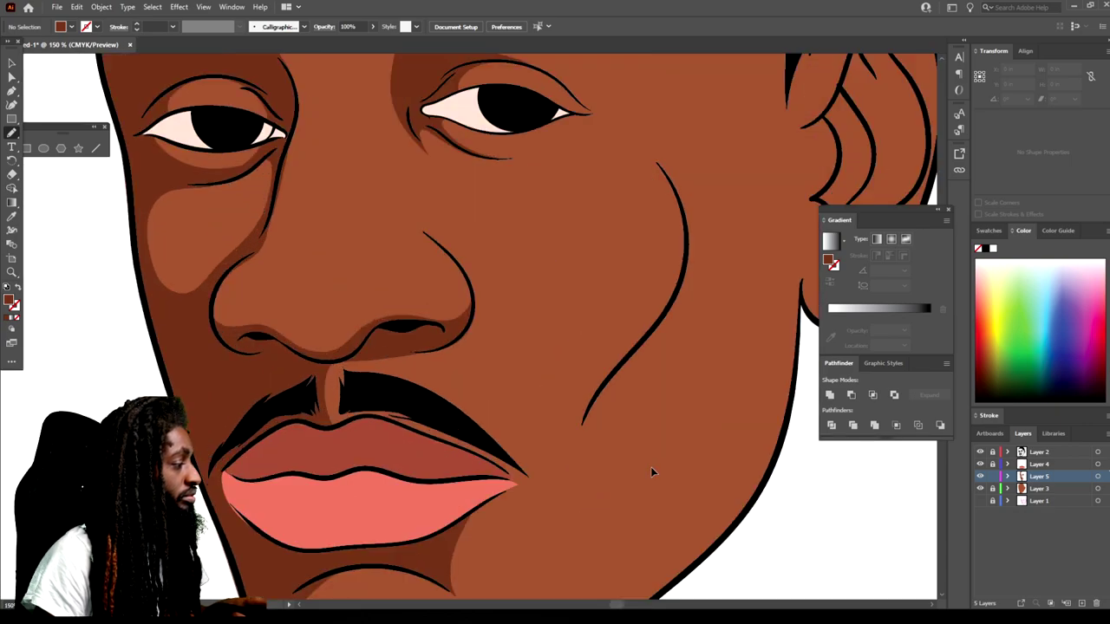
key("ctrl+minus")
key("ctrl+minus")
key("ctrl+plus")
key("ctrl+plus")
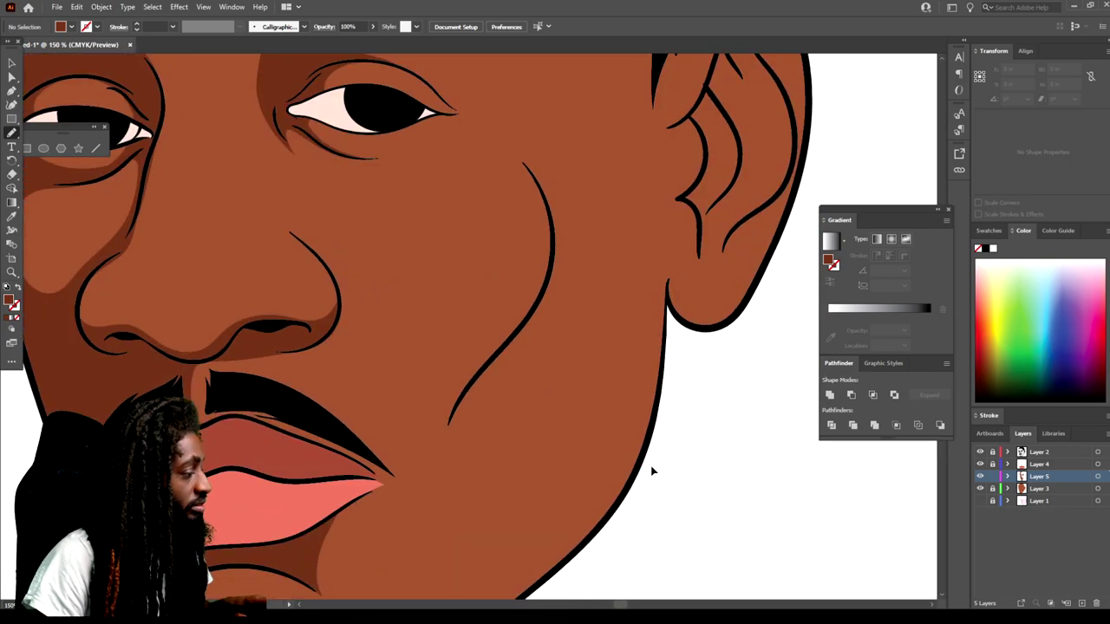
mouse_move(505, 334)
left_mouse_down()
mouse_move(451, 401)
mouse_move(443, 488)
mouse_move(482, 408)
left_mouse_up()
mouse_move(541, 314)
left_mouse_down()
mouse_move(551, 251)
mouse_move(507, 332)
left_mouse_up()
key("ctrl+minus")
key("ctrl+minus")
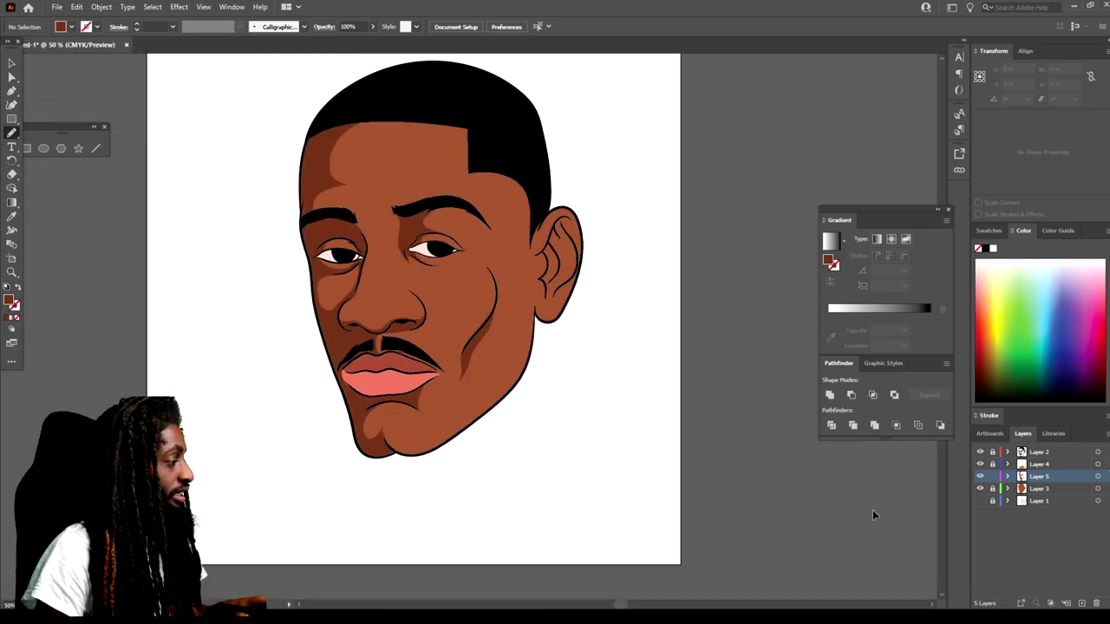
key("ctrl+minus")
scroll(710, 464, "up", 1)
key("ctrl+plus")
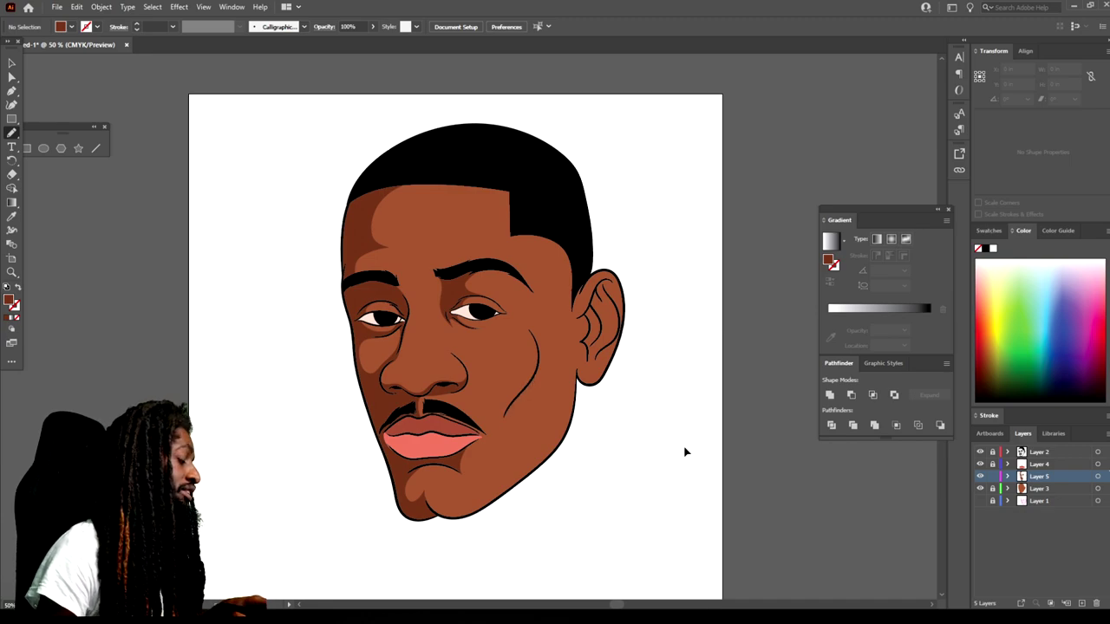
Draw a dark brown shadow shape inside the ear, following the inner fold lines around the ear opening
key("ctrl+plus")
key("ctrl+plus")
key("ctrl+plus")
key("ctrl+plus")
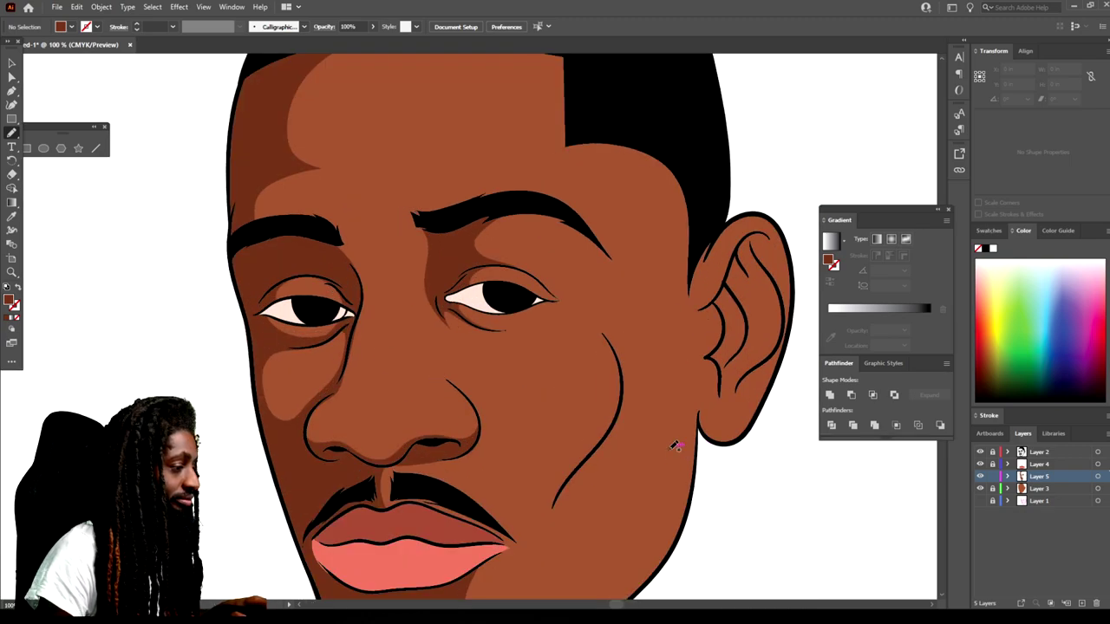
key("ctrl+plus")
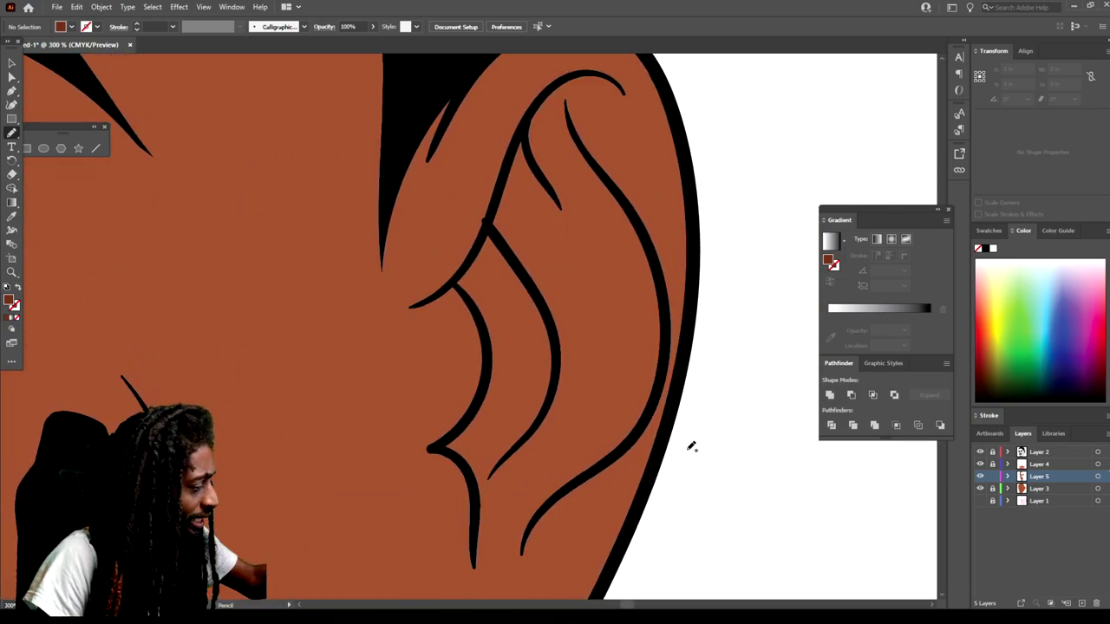
mouse_move(431, 446)
left_mouse_down()
mouse_move(472, 478)
mouse_move(476, 517)
mouse_move(535, 429)
mouse_move(574, 302)
left_mouse_up()
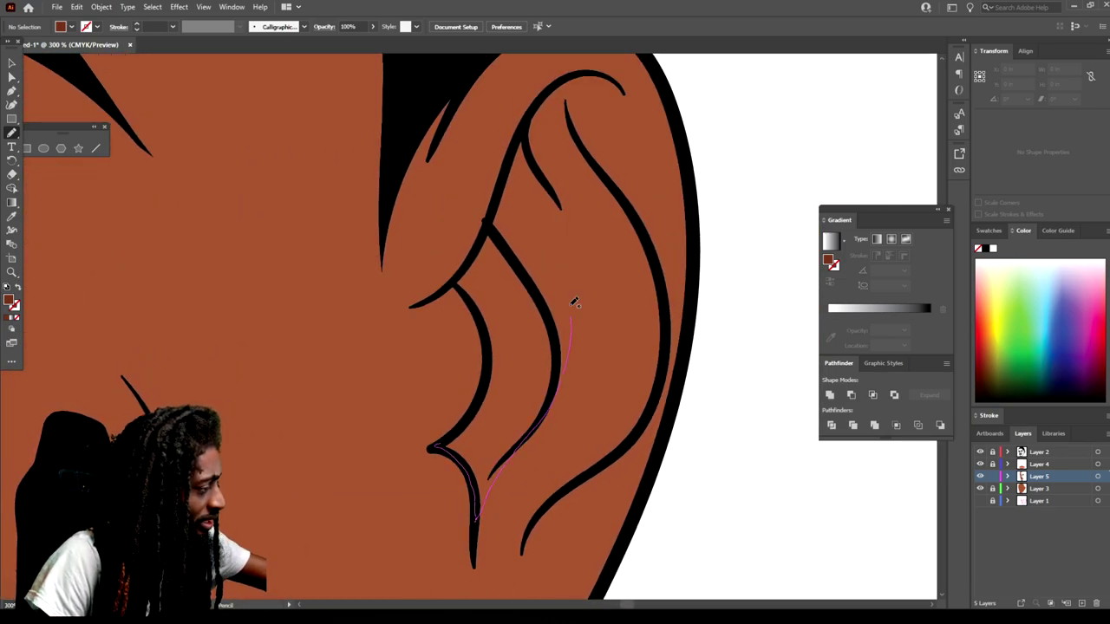
mouse_move(519, 194)
left_mouse_down()
mouse_move(571, 220)
mouse_move(545, 115)
mouse_move(656, 219)
mouse_move(594, 74)
mouse_move(517, 168)
mouse_move(453, 280)
mouse_move(481, 320)
mouse_move(406, 420)
mouse_move(433, 472)
mouse_move(483, 450)
left_mouse_up()
Add a dark brown shadow shape in the upper fold of the ear, beneath the top rim
mouse_move(510, 186)
left_mouse_down()
mouse_move(546, 176)
mouse_move(545, 135)
mouse_move(577, 125)
mouse_move(627, 195)
mouse_move(616, 87)
mouse_move(582, 68)
mouse_move(517, 113)
mouse_move(501, 211)
left_mouse_up()
mouse_move(559, 106)
left_mouse_down()
mouse_move(588, 159)
mouse_move(612, 163)
mouse_move(537, 102)
left_mouse_up()
mouse_move(525, 141)
left_mouse_down()
mouse_move(557, 185)
mouse_move(549, 139)
mouse_move(571, 135)
mouse_move(608, 165)
mouse_move(522, 153)
left_mouse_up()
scroll(594, 198, "down", 6)
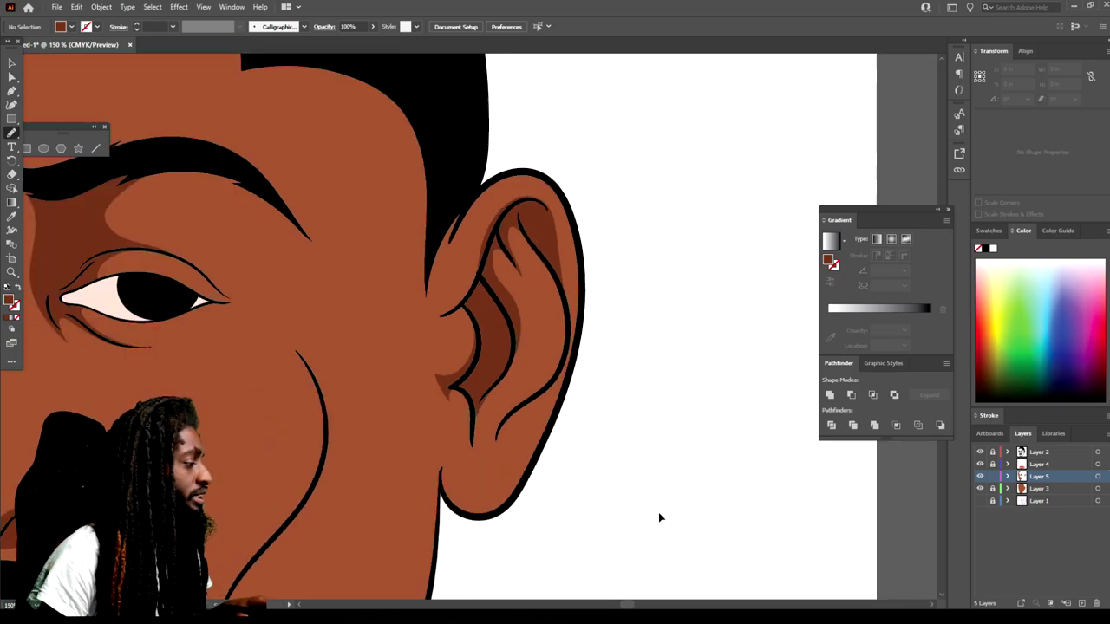
scroll(610, 447, "up", 2)
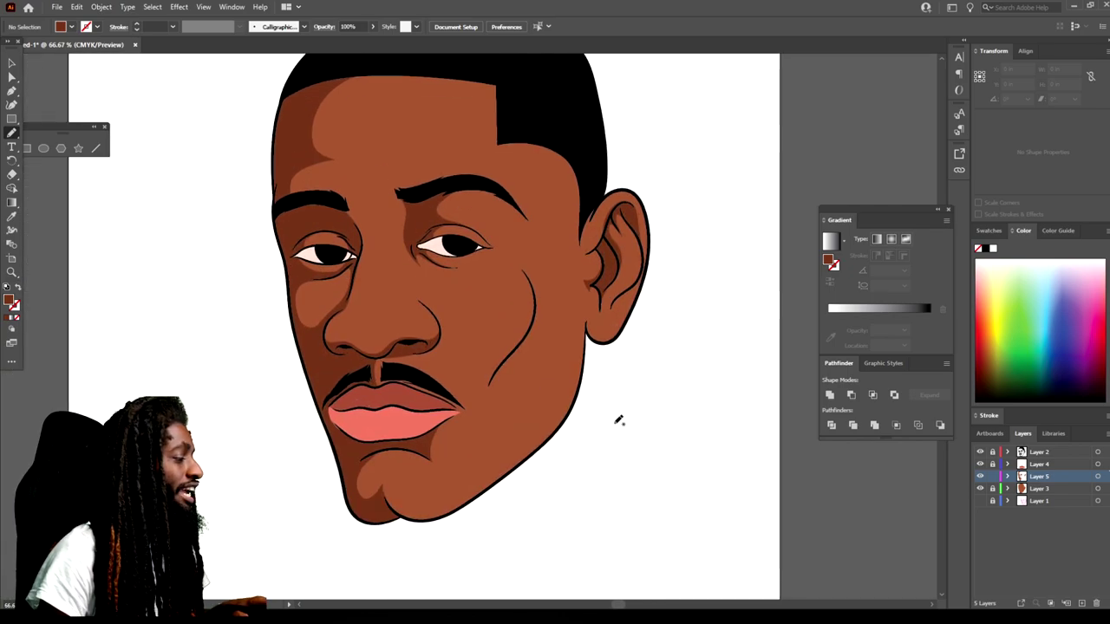